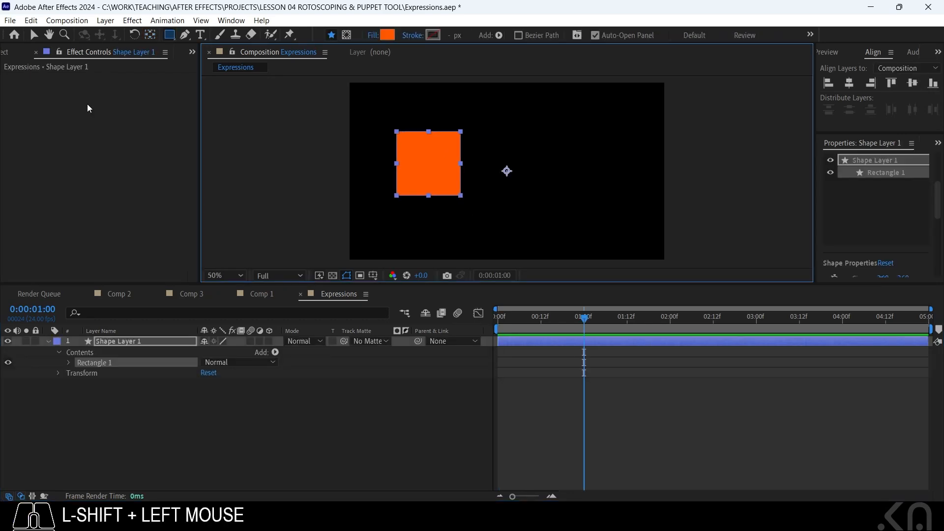
Move the shape layer's anchor point to the centre of the orange square with the Pan Behind tool.
click(214, 398)
click(150, 34)
click(558, 340)
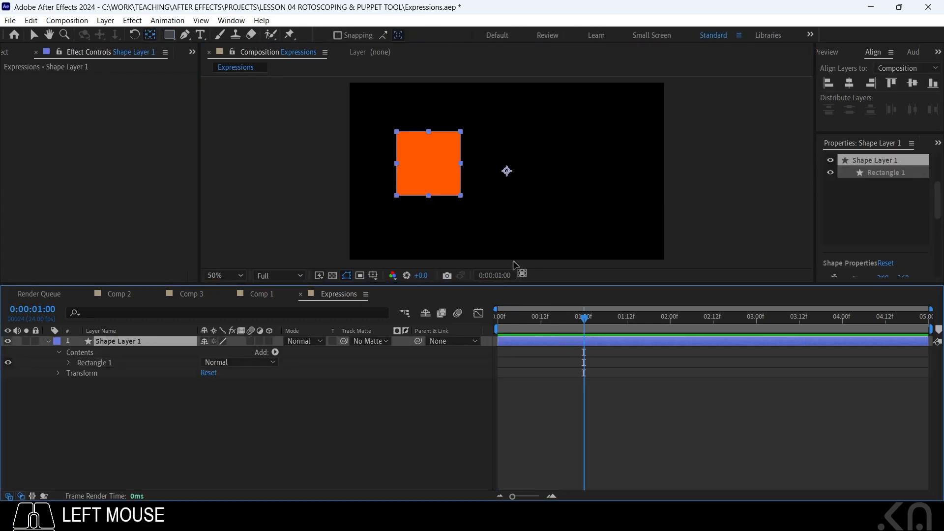
drag(512, 181, 438, 167)
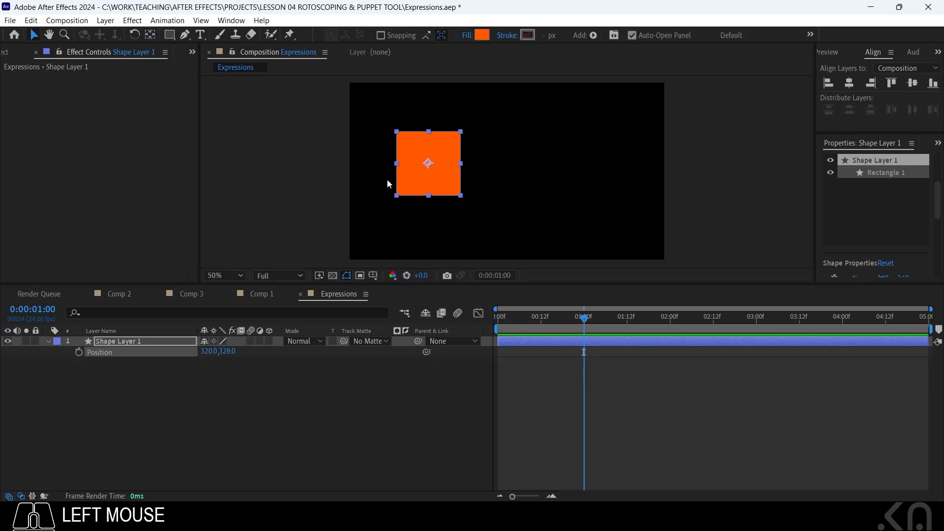
Move the orange square to position 220, 360 and scale it down to 77%.
drag(423, 183, 399, 196)
key(ctrl+shift+a)
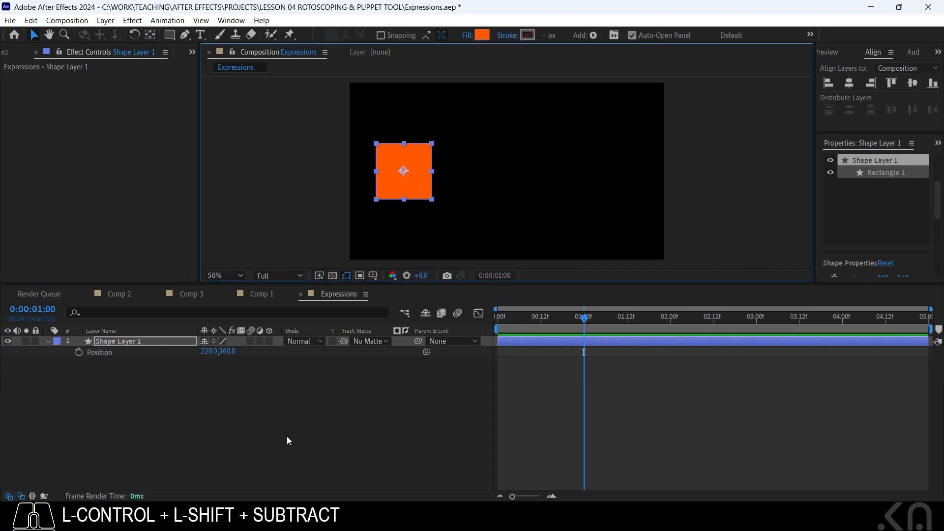
click(92, 340)
click(94, 341)
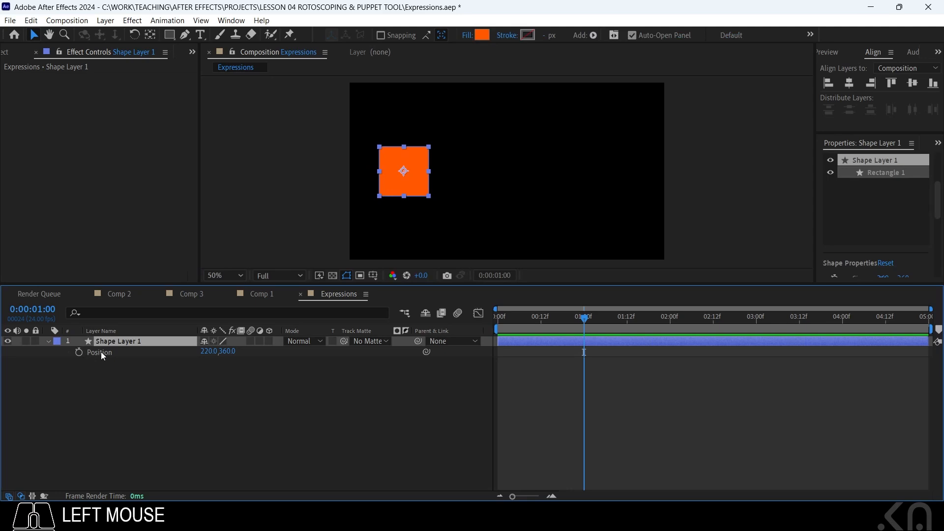
Reveal the shape layer's Transform properties and set a Position keyframe at the start of the composition.
click(49, 340)
click(49, 341)
click(59, 363)
click(59, 362)
click(80, 383)
key(Home)
key(alt+shift+p)
Add a second Position keyframe at 0:00:01:00 by moving the square horizontally across to the far side of the frame.
click(579, 323)
drag(410, 179, 609, 180)
click(581, 427)
Preview the square's one-second movement from the start of the composition.
drag(583, 328, 389, 323)
key(space)
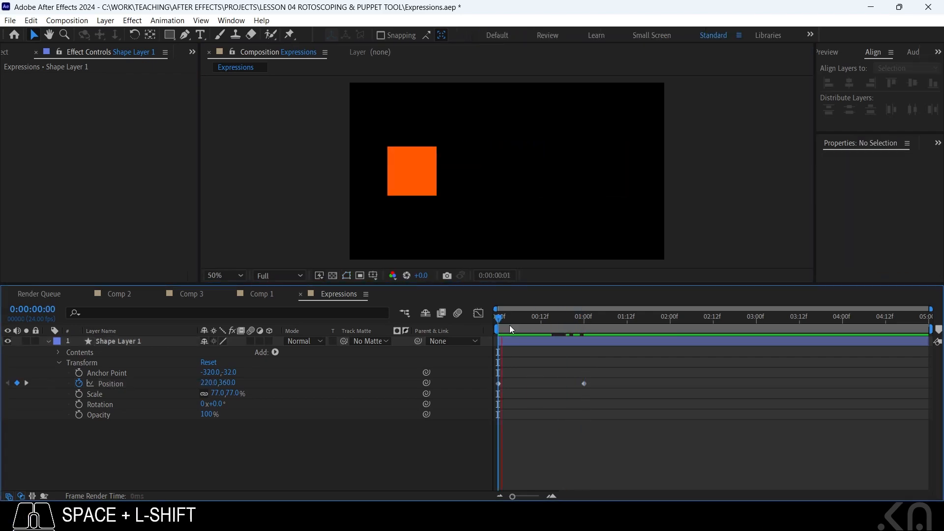
key(space)
Copy the starting Position keyframe, paste it at 0:00:02:00 and preview the back-and-forth movement.
drag(604, 334, 669, 332)
click(604, 194)
drag(531, 371, 478, 400)
key(ctrl+c)
key(ctrl+v)
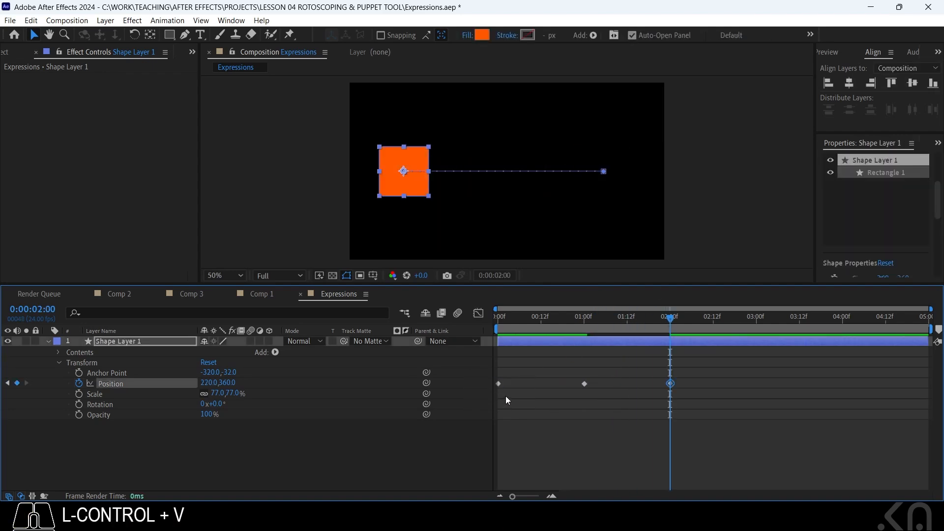
key(space)
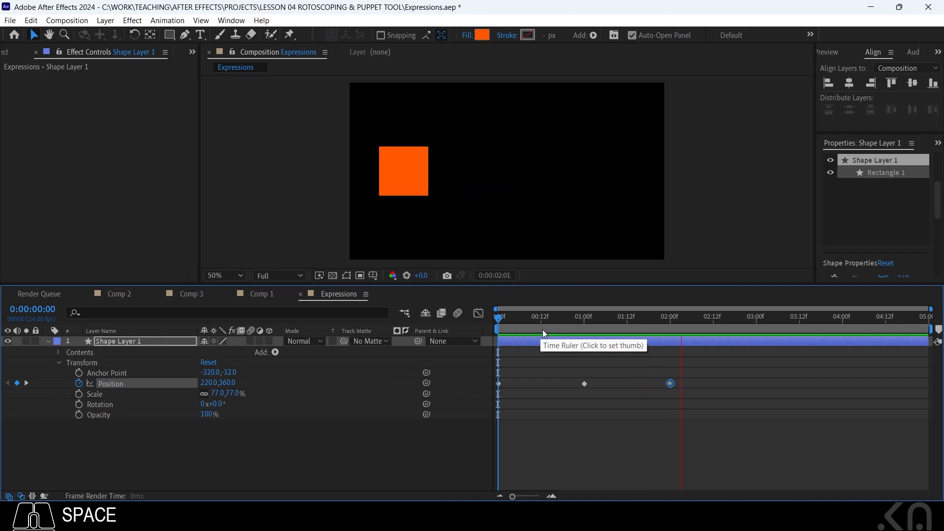
key(space)
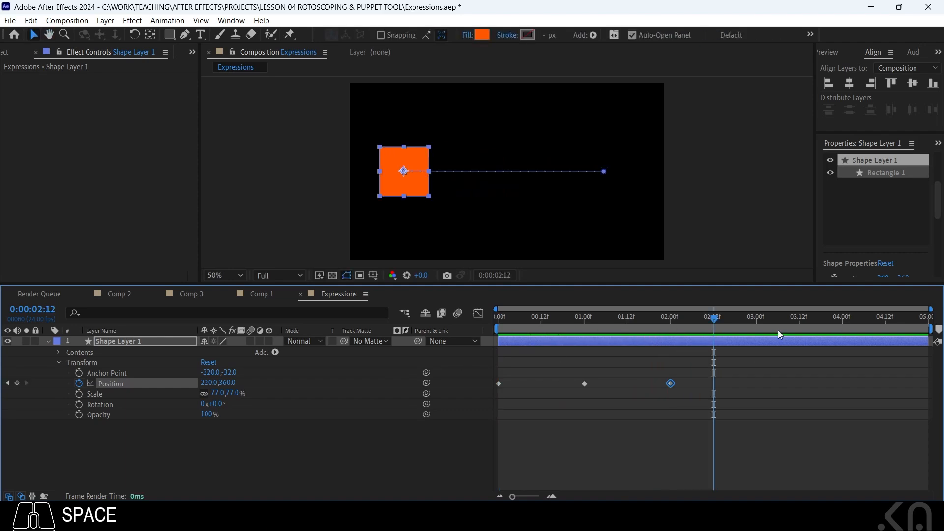
Delete the Position keyframe at 0:00:02:00 and return to the start of the composition.
click(685, 328)
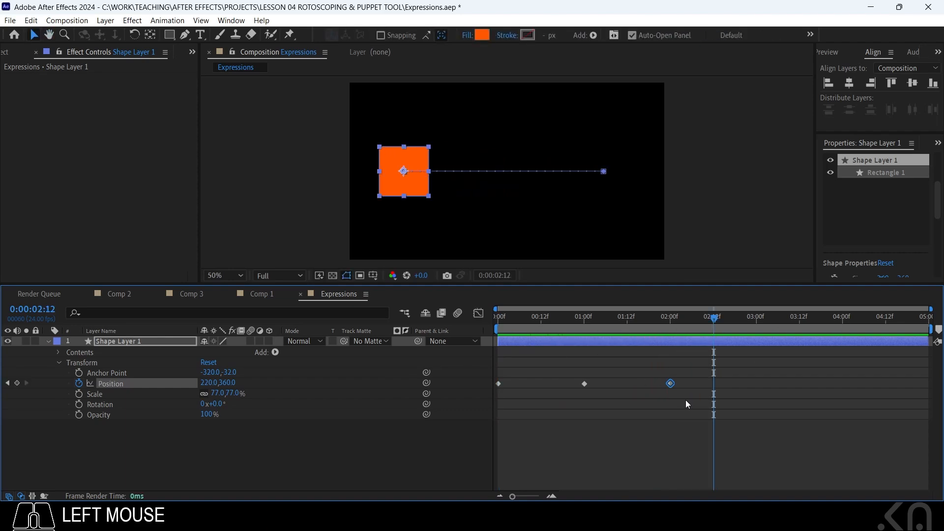
key(Delete)
drag(610, 321, 409, 323)
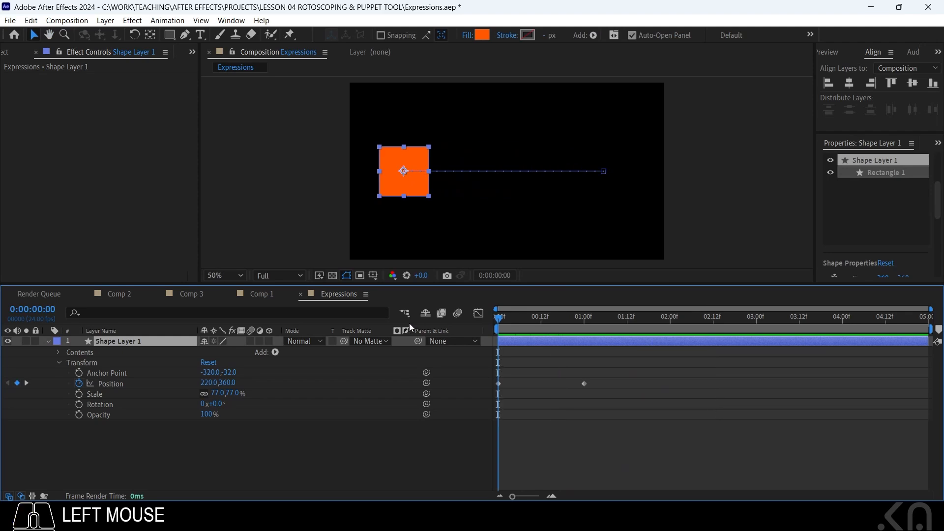
click(566, 371)
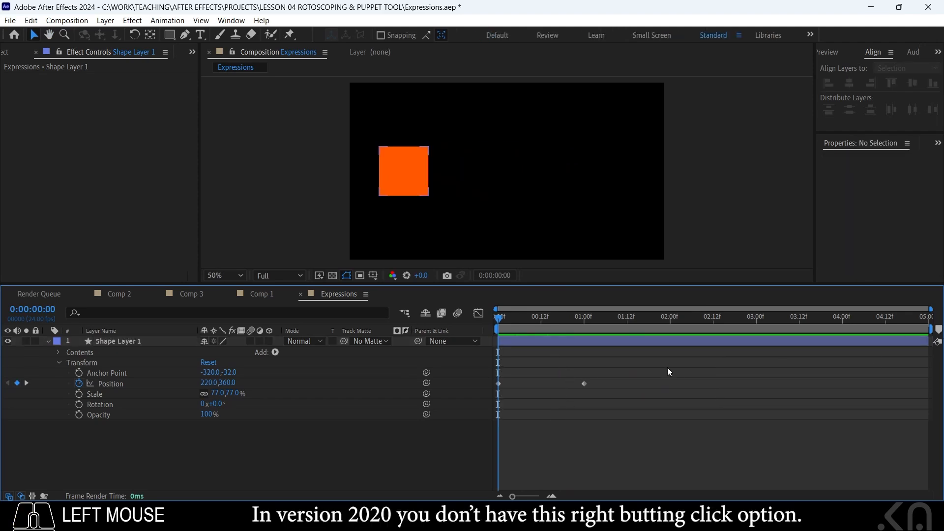
Add an expression to the shape layer's animated Position property.
click(118, 384)
right_click(106, 387)
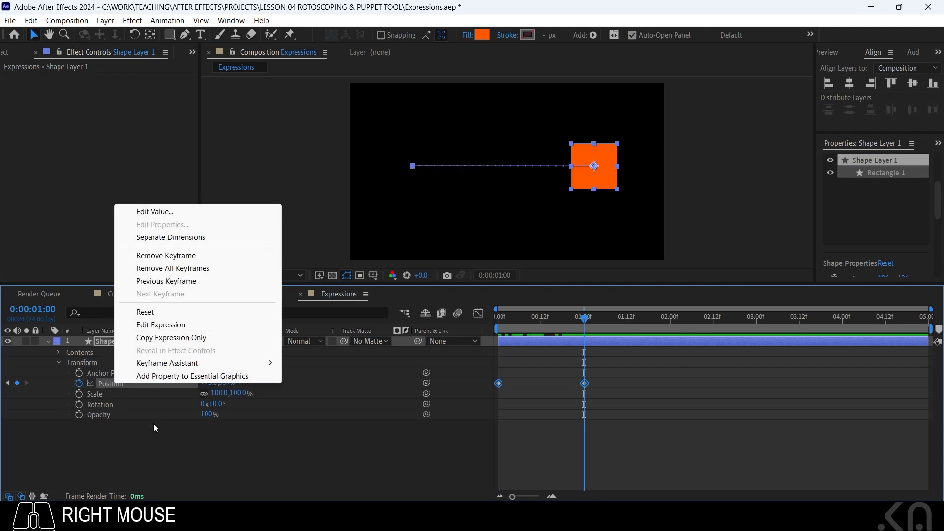
click(151, 422)
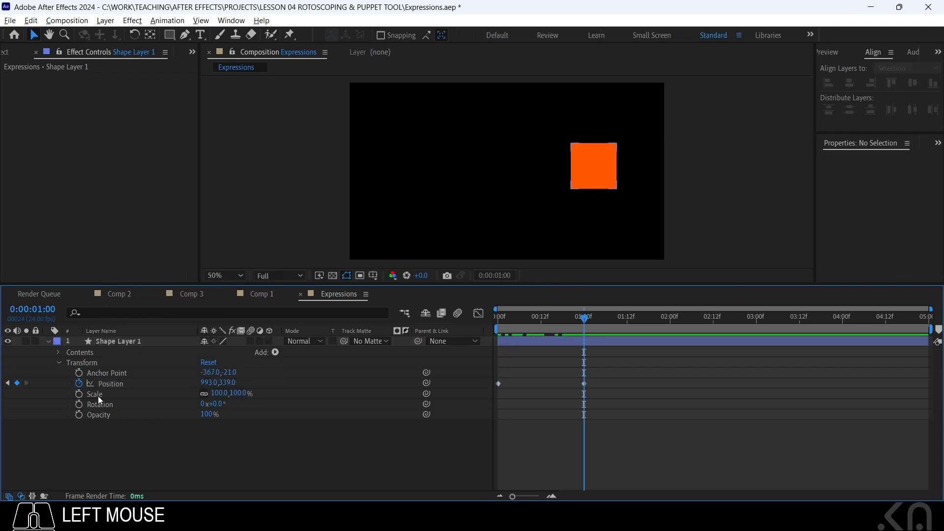
alt+click(83, 383)
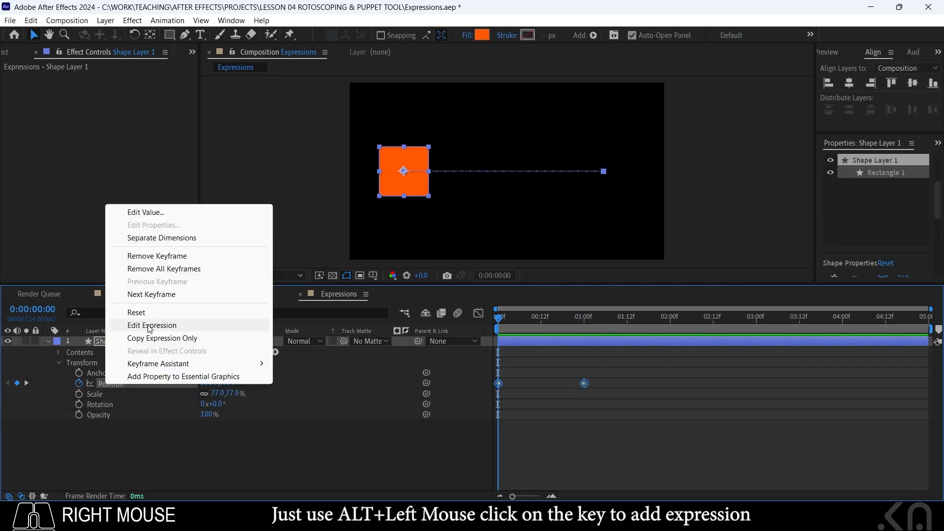
click(150, 325)
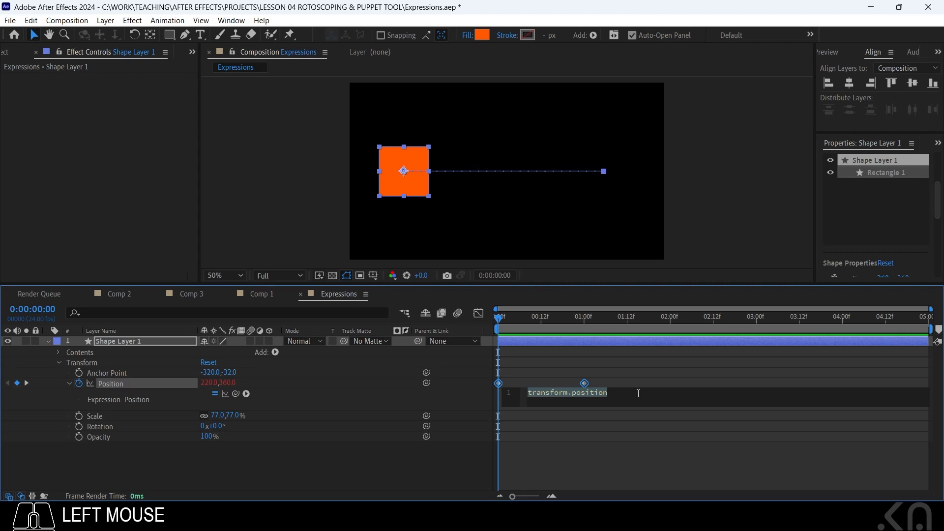
Replace the default Position expression text with the loopOut() function.
click(638, 393)
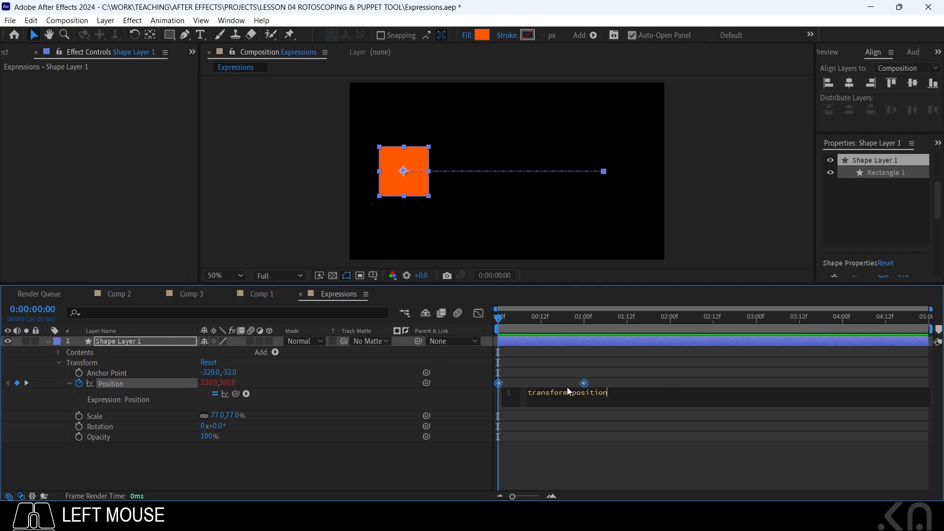
drag(633, 392, 481, 404)
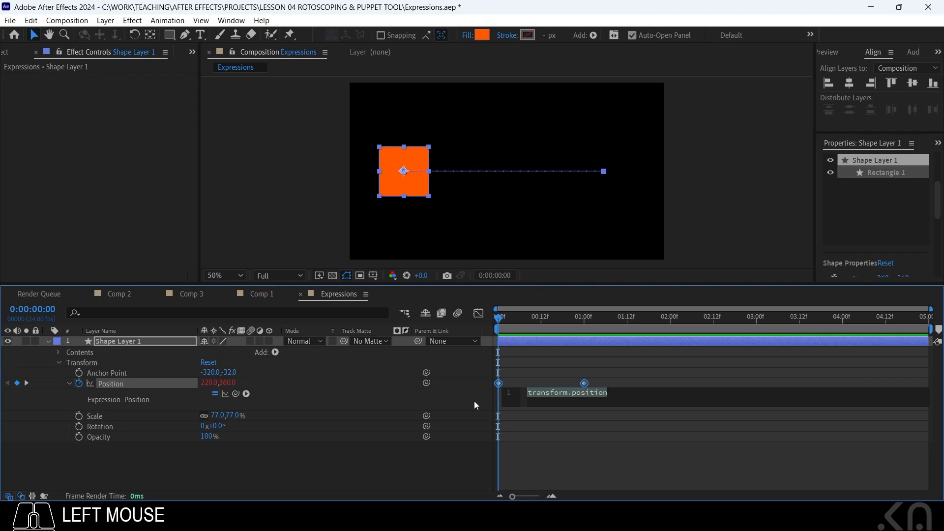
text(loop)
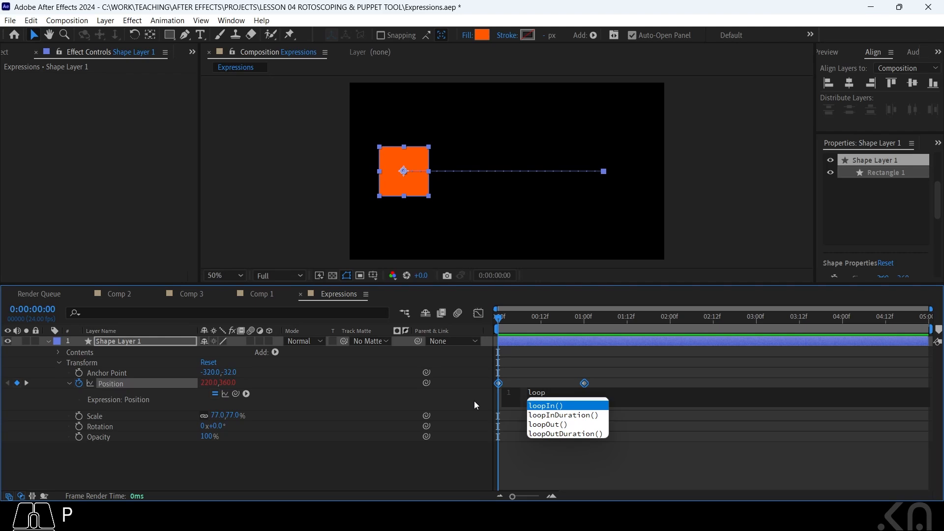
click(551, 424)
click(552, 426)
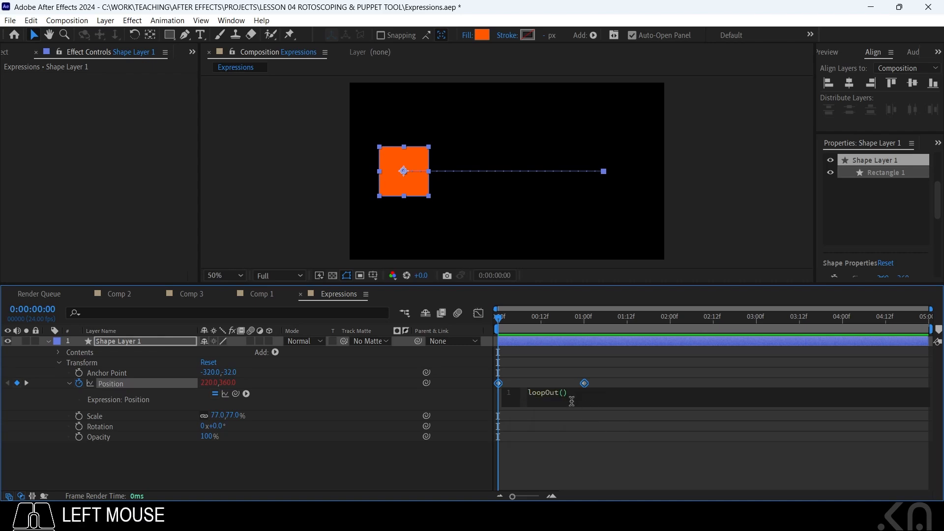
Complete the Position expression as loopOut("pingpong") and preview the animation from the start.
text(")
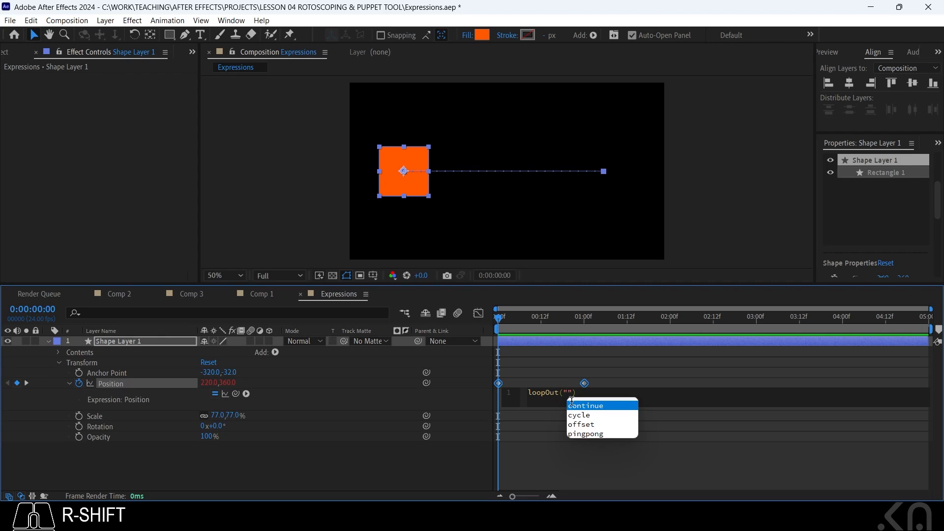
click(585, 435)
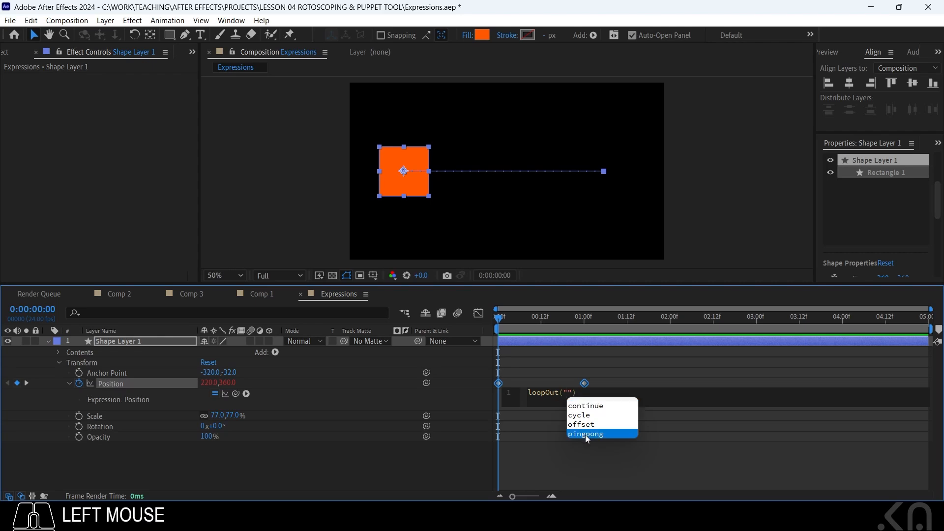
click(667, 402)
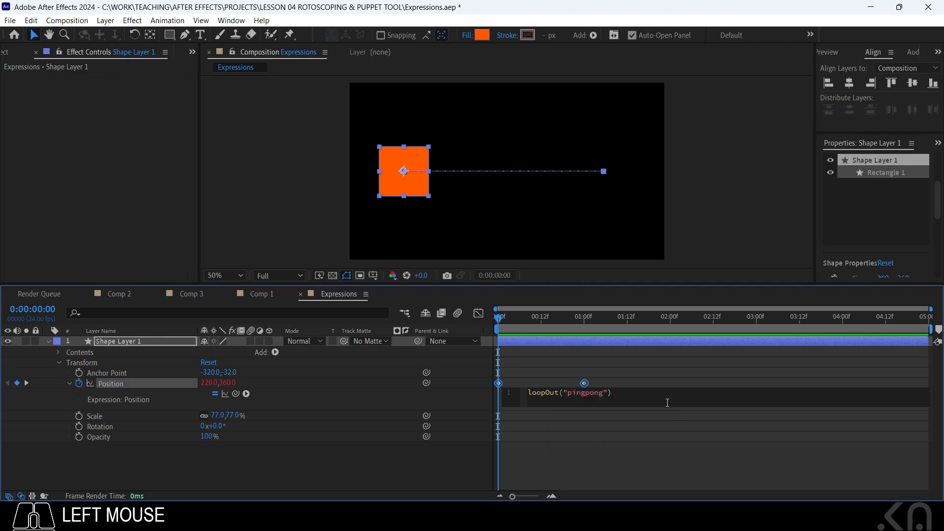
key(Return)
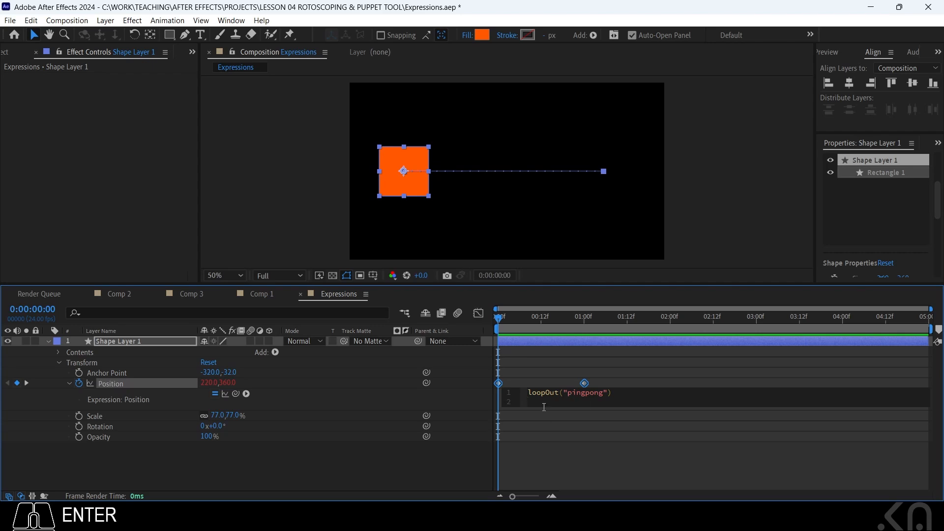
click(463, 334)
key(space)
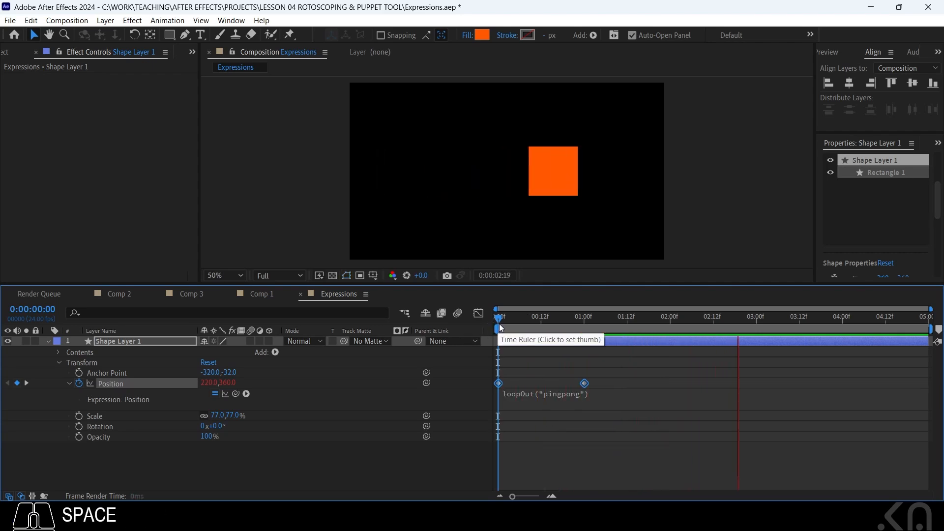
Change the loop type in the Position expression to "cycle".
click(576, 390)
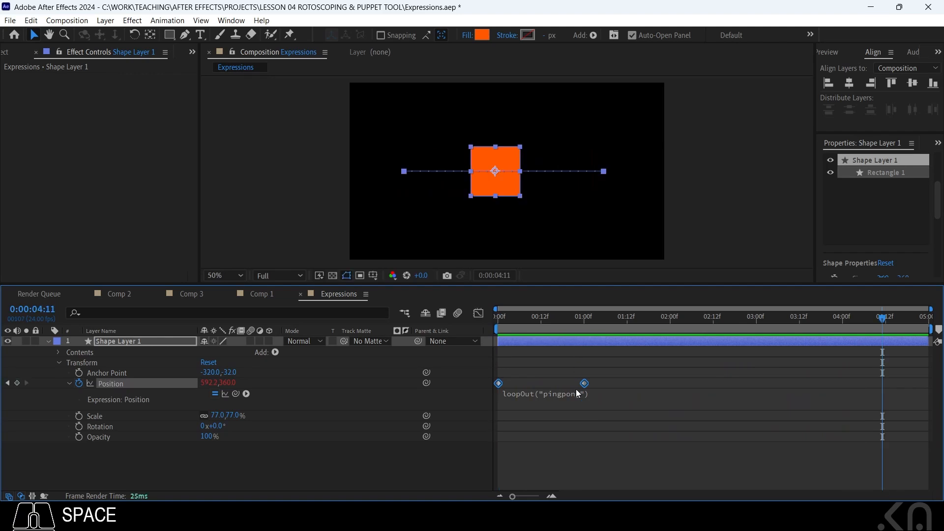
drag(603, 393, 569, 393)
key(BackSpace)
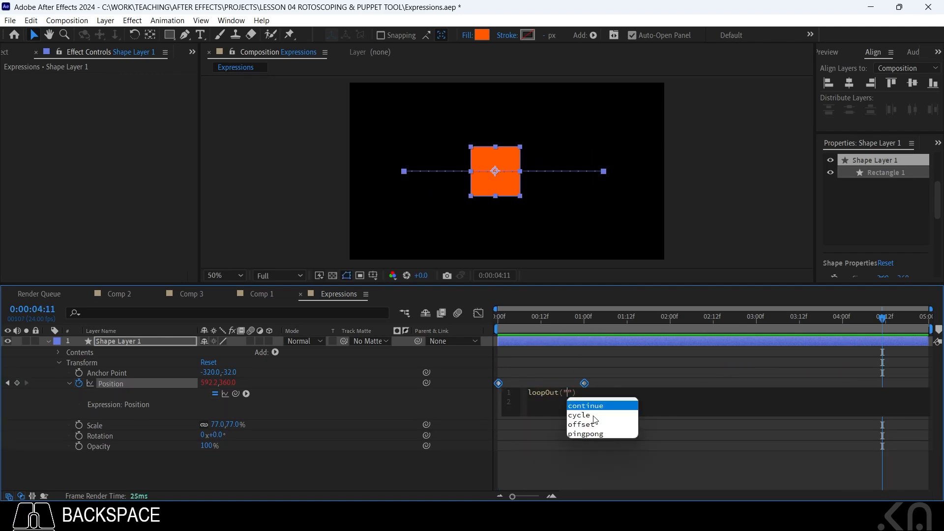
click(594, 415)
click(594, 415)
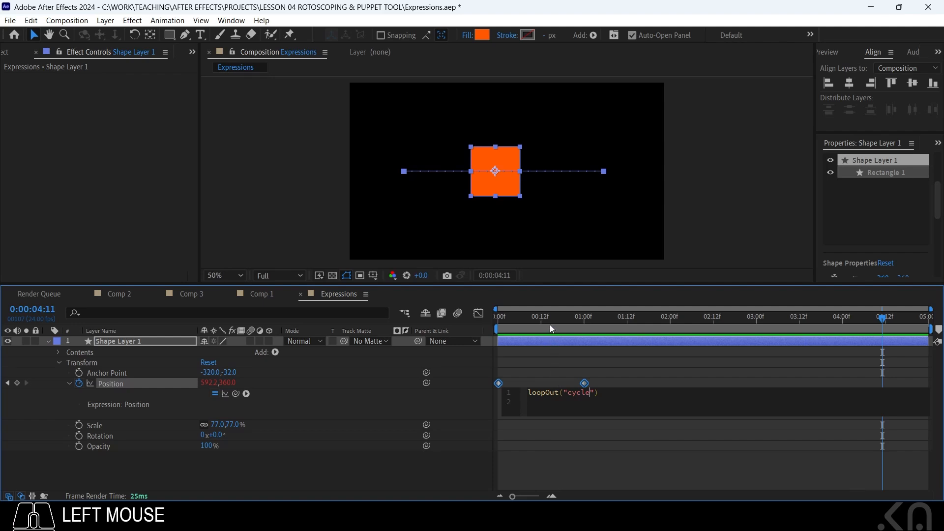
Preview the animation from the start with the cycle loop applied.
drag(549, 325, 484, 319)
key(space)
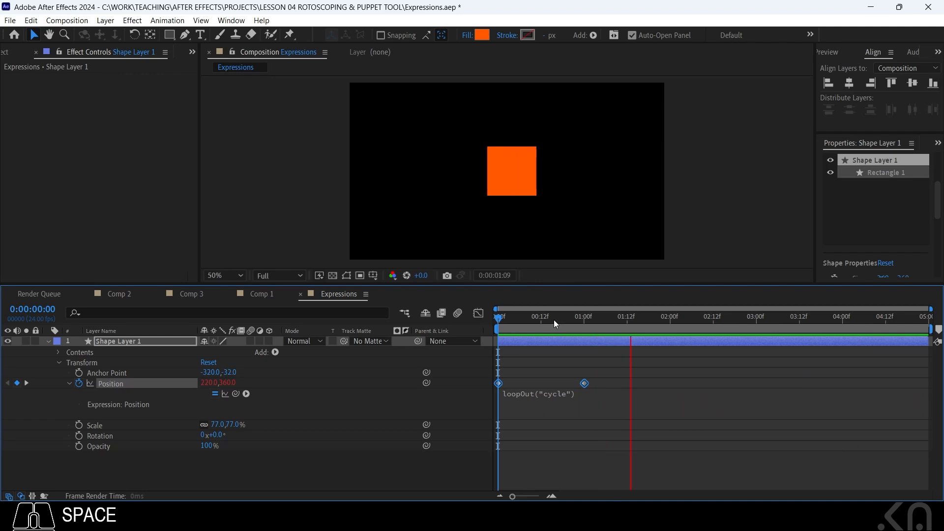
key(space)
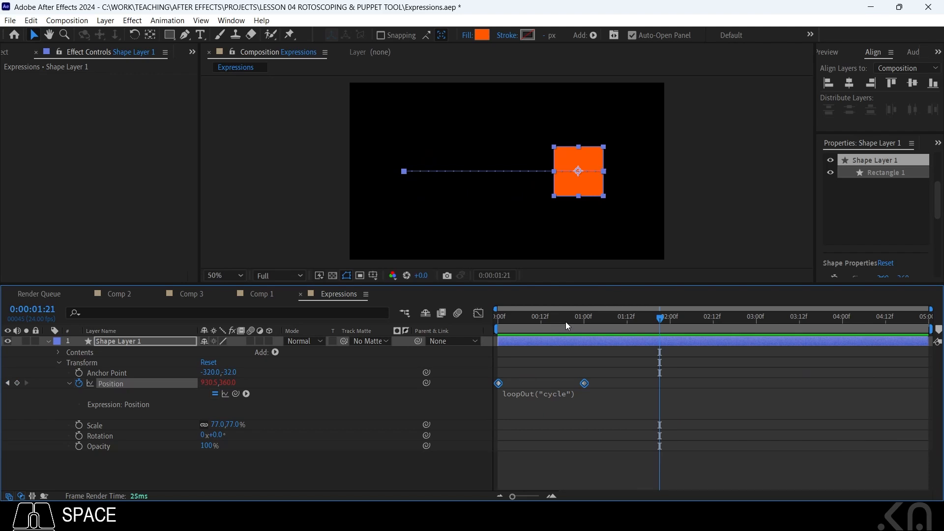
click(565, 363)
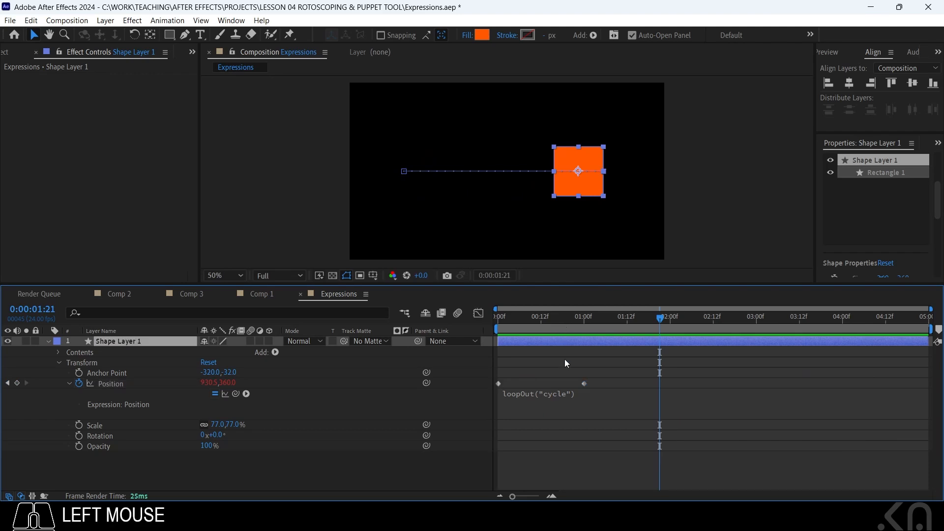
click(565, 404)
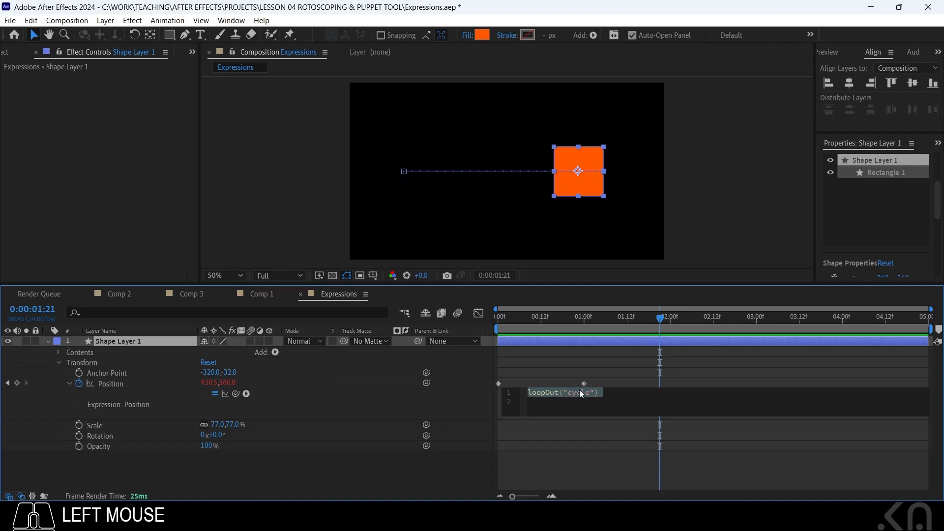
click(580, 393)
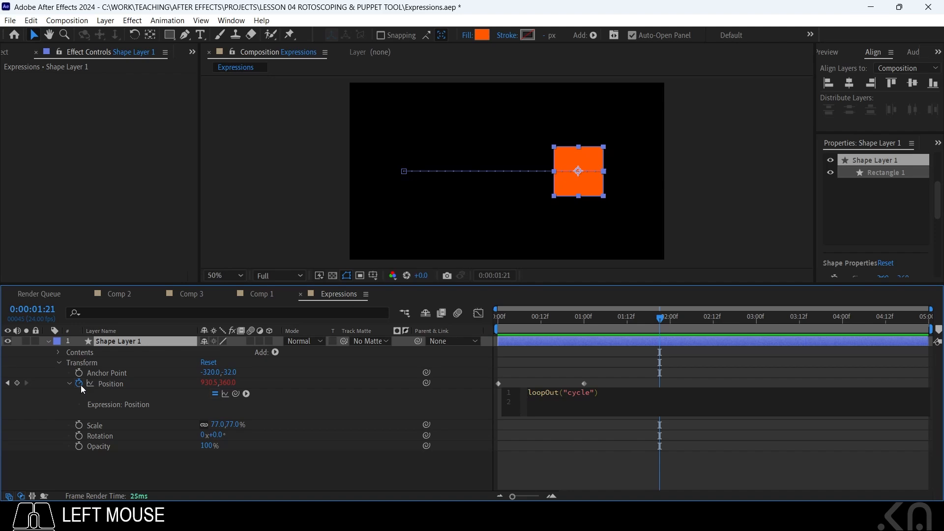
click(75, 440)
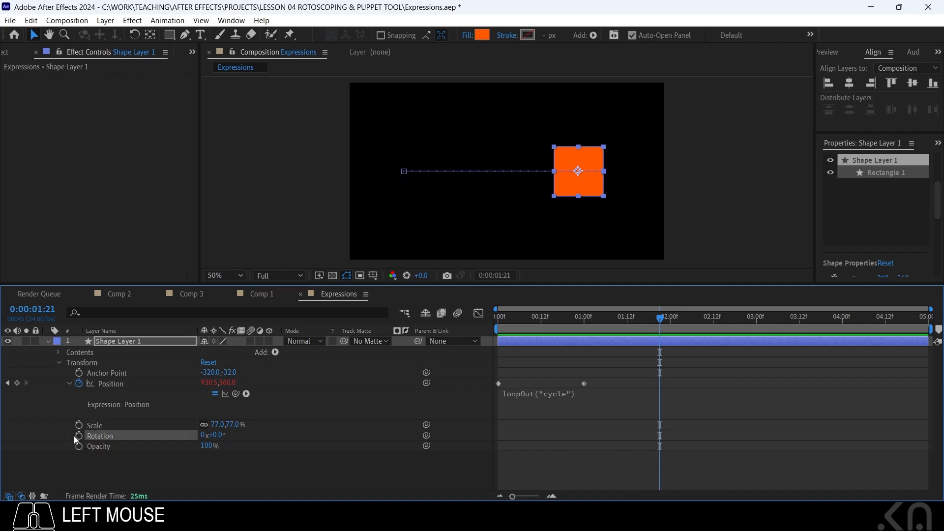
alt+click(79, 436)
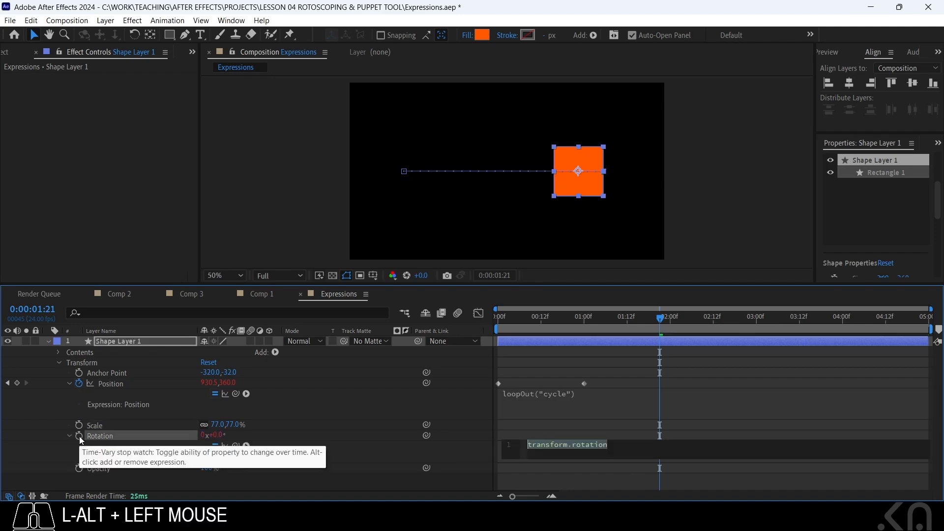
right_click(105, 441)
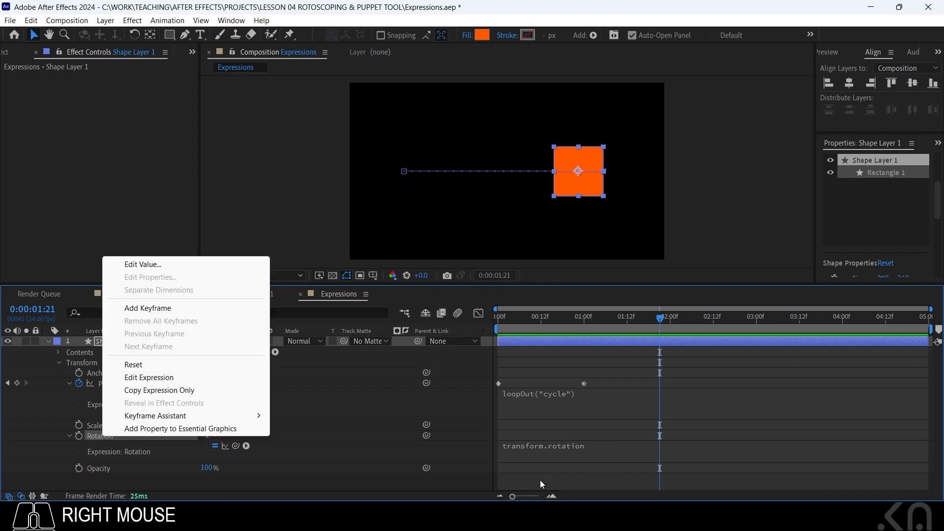
click(592, 442)
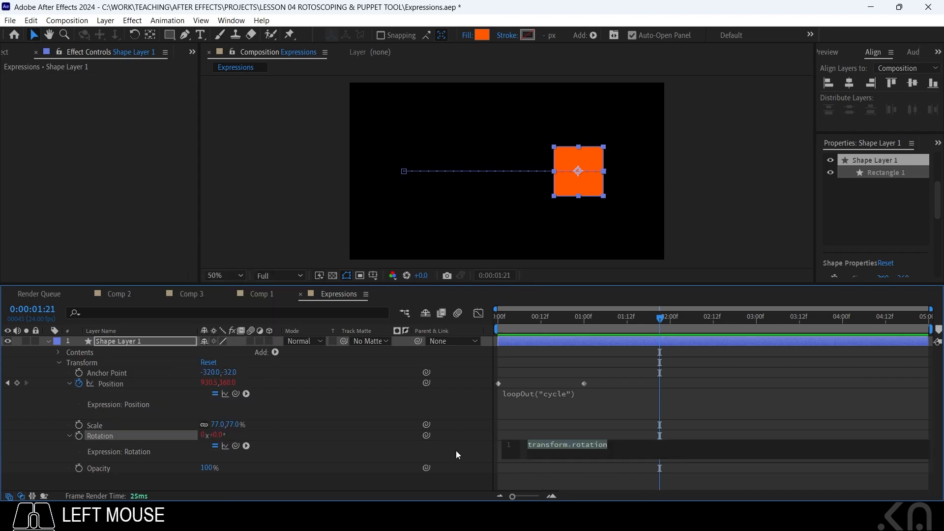
click(527, 421)
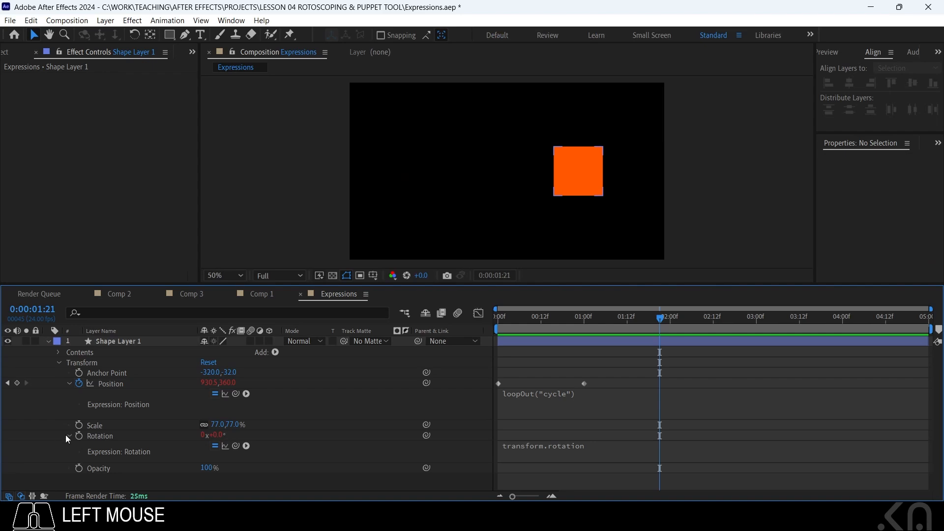
alt+click(78, 436)
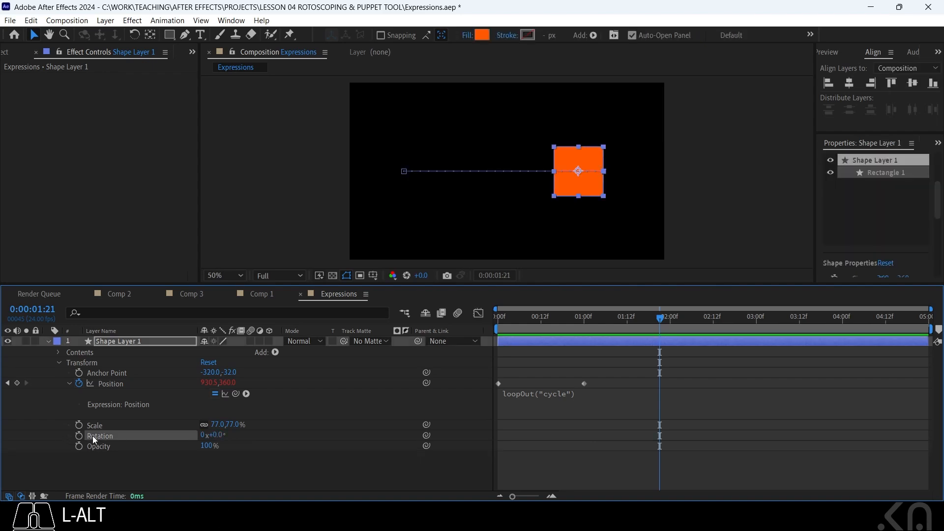
Change the loop type in the Position expression to "pingpong".
mouse_move(546, 320)
mouse_down()
mouse_move(483, 330)
mouse_move(630, 324)
mouse_move(544, 328)
mouse_move(552, 329)
mouse_up()
click(571, 394)
click(570, 396)
drag(568, 393, 588, 396)
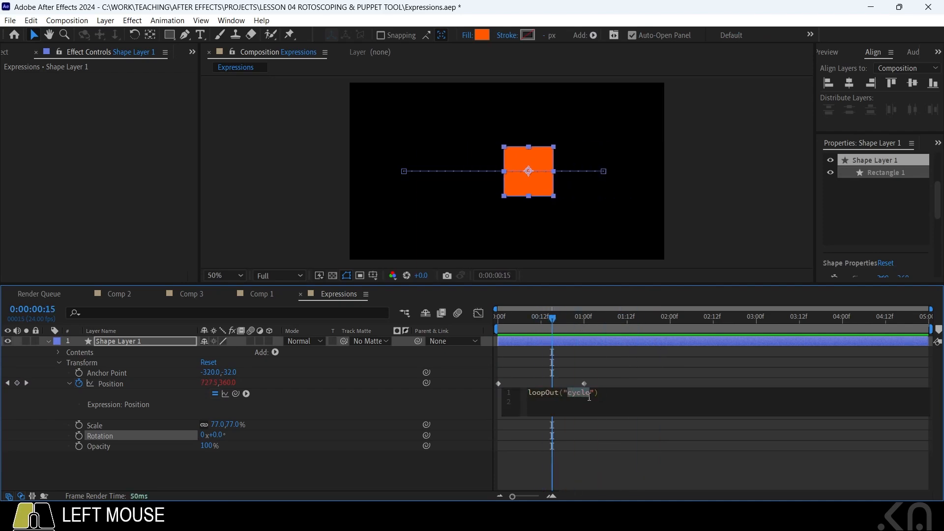
text(p)
key(Return)
click(633, 399)
Preview the animation from the start with the pingpong loop applied.
drag(543, 315, 464, 331)
key(space)
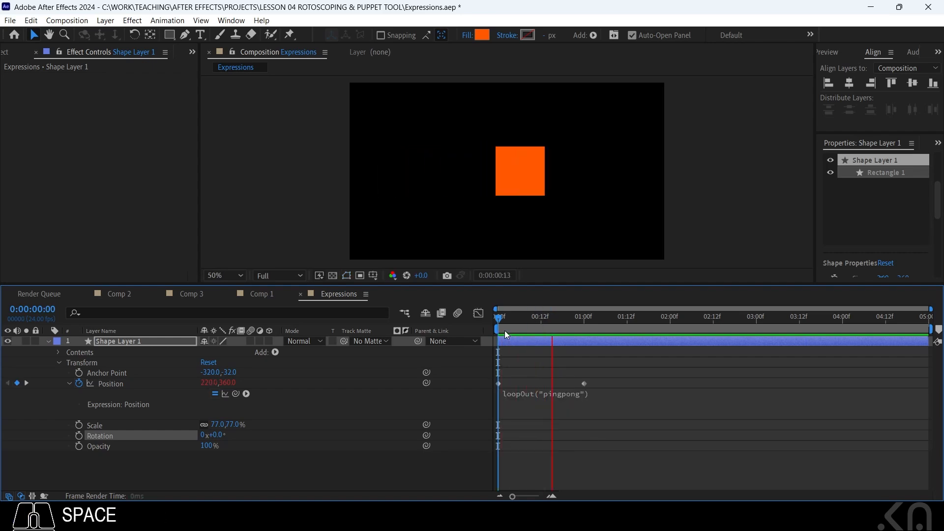
key(space)
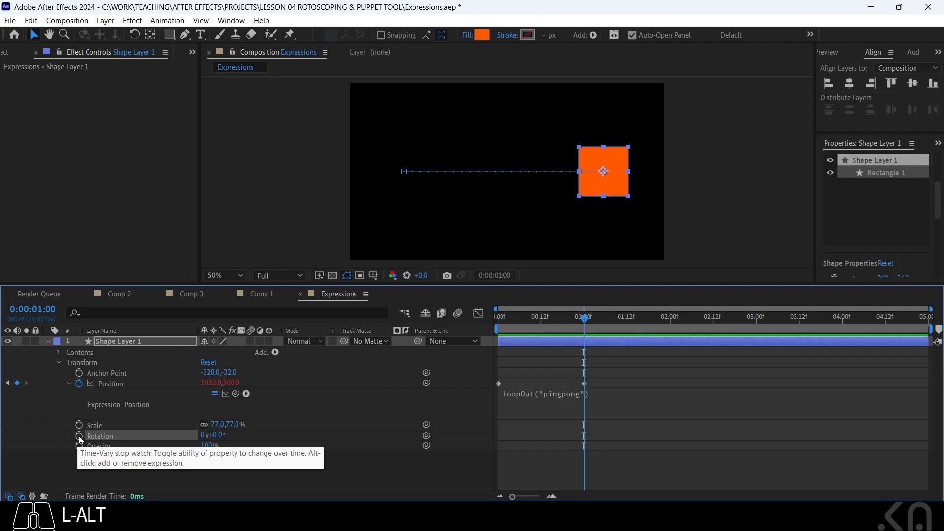
Add the expression time*100 to the shape layer's Rotation property and return to the start of the timeline.
alt+click(80, 437)
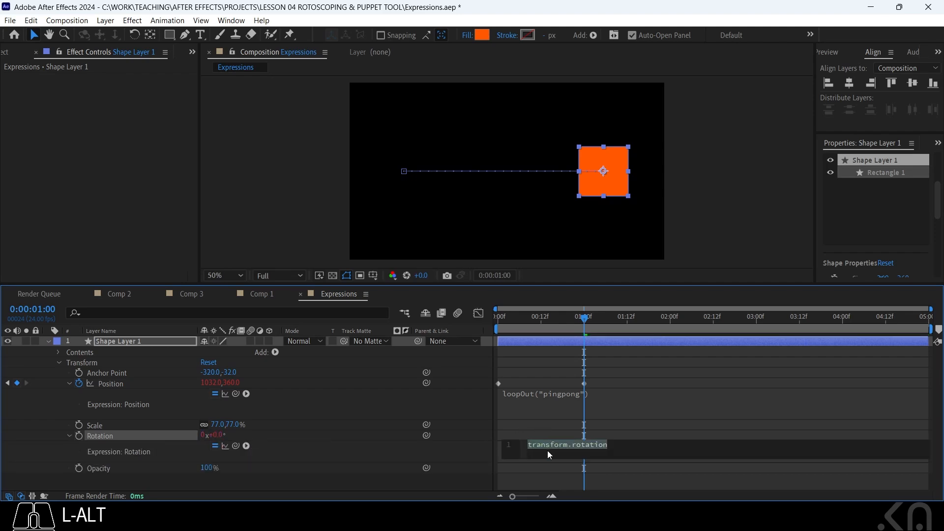
text(time)
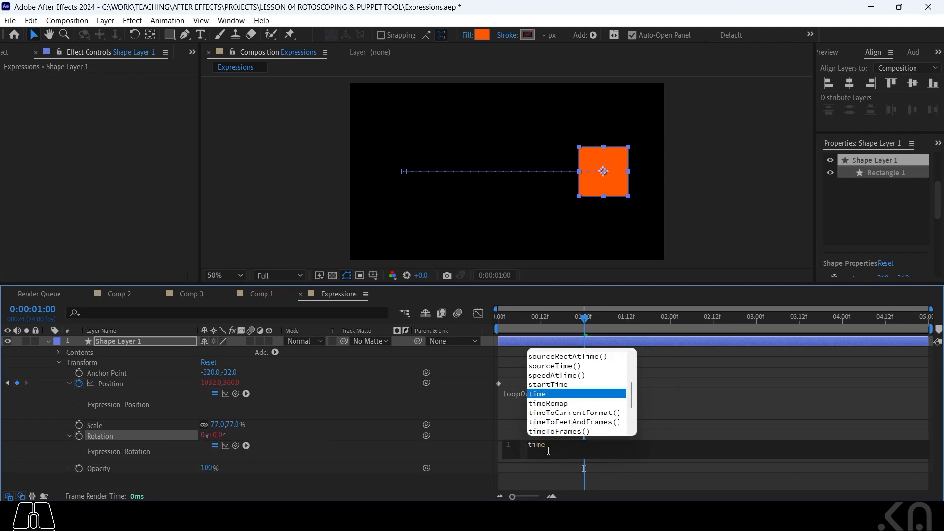
text(*100)
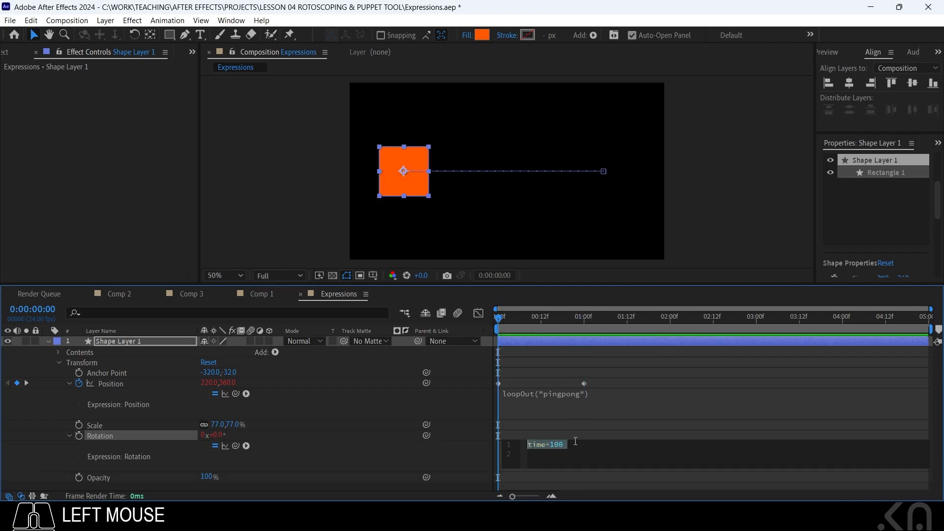
click(576, 445)
drag(507, 319, 493, 332)
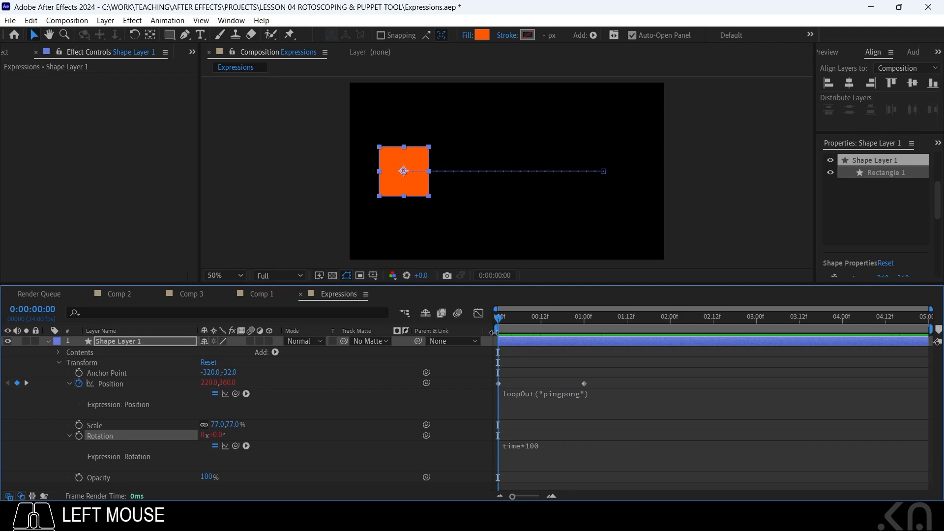
Copy the Rotation expression text and switch to ChatGPT in the browser.
click(546, 447)
click(572, 447)
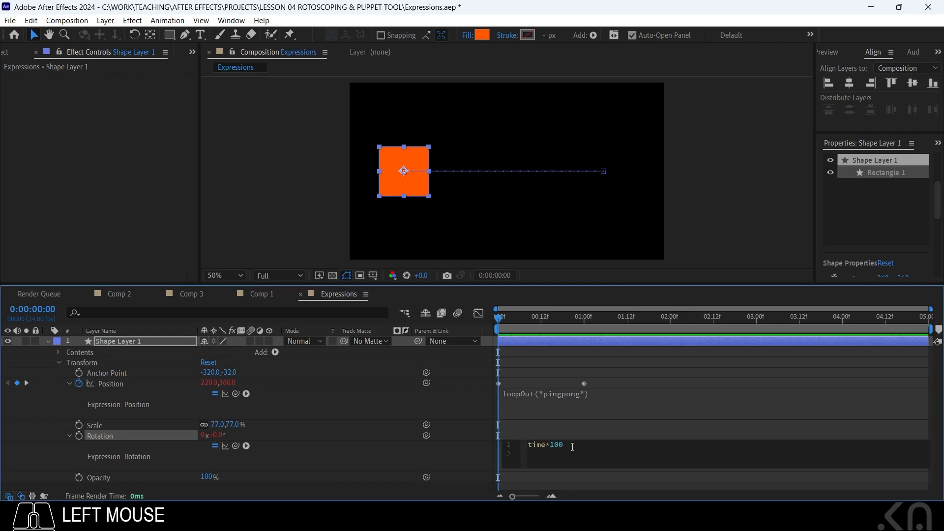
triple_click(572, 443)
key(ctrl+c)
click(447, 516)
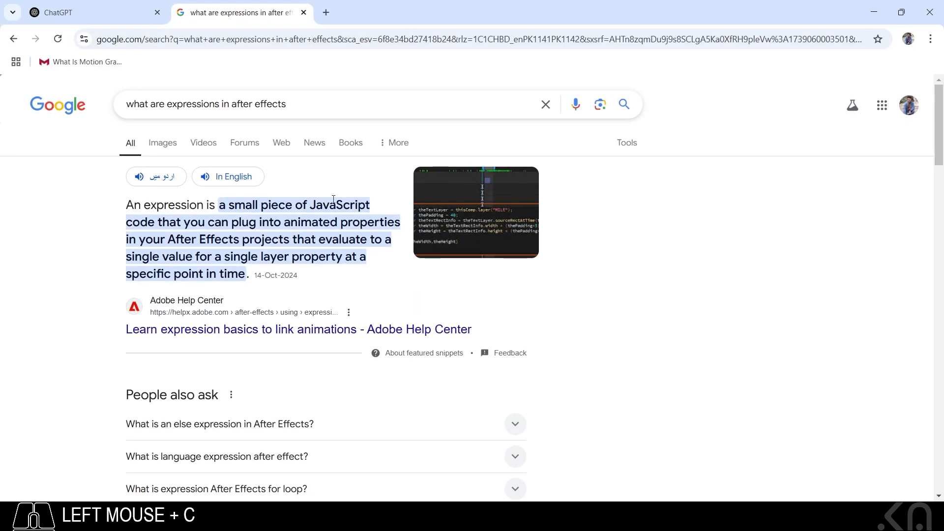
click(129, 17)
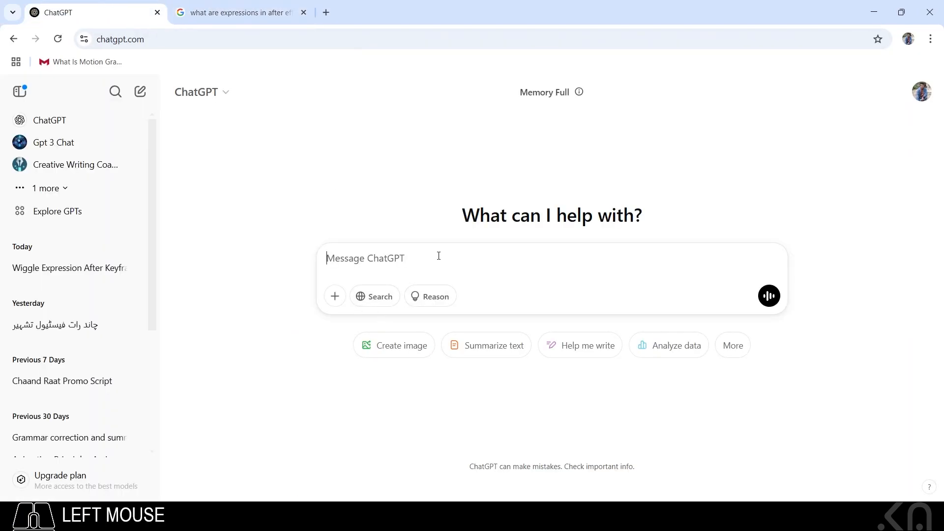
Send ChatGPT the prompt 'I am using after effects and using this expression on rotation "time*100" tell me what is 100 means here'.
text(I am using )
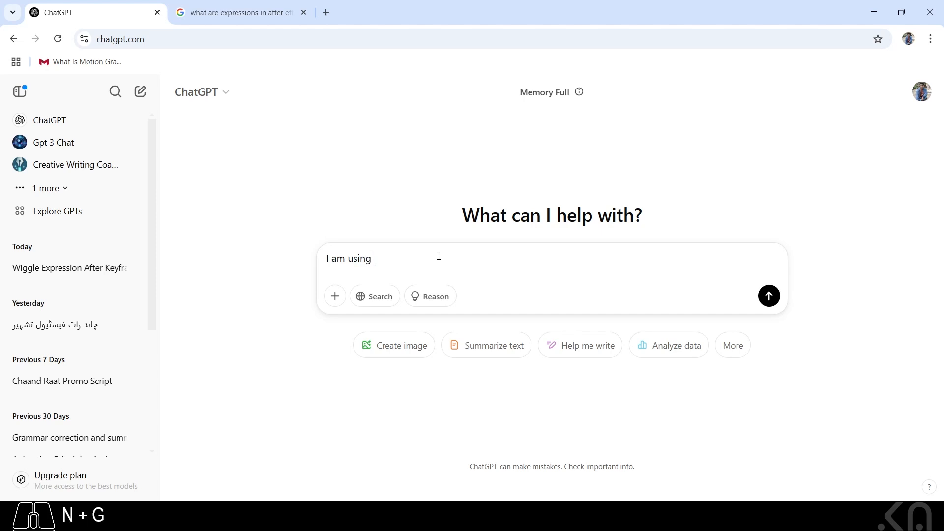
text(after effe)
text(cts)
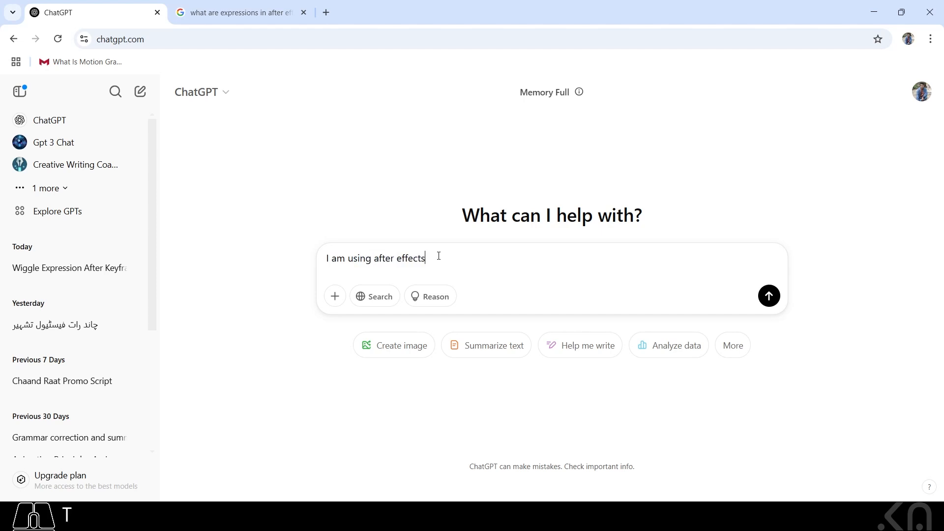
text( and using this expression on rotation)
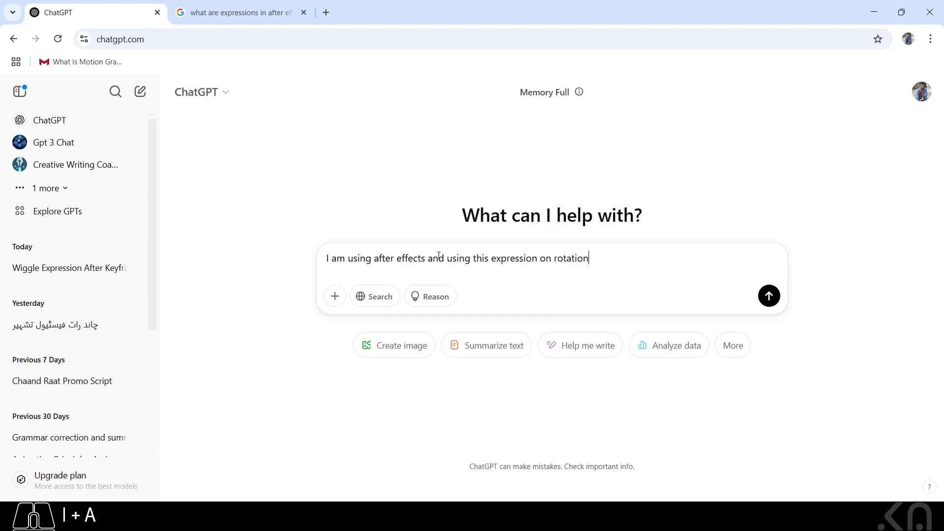
text( "time*100")
key(shift+Return)
text(tell )
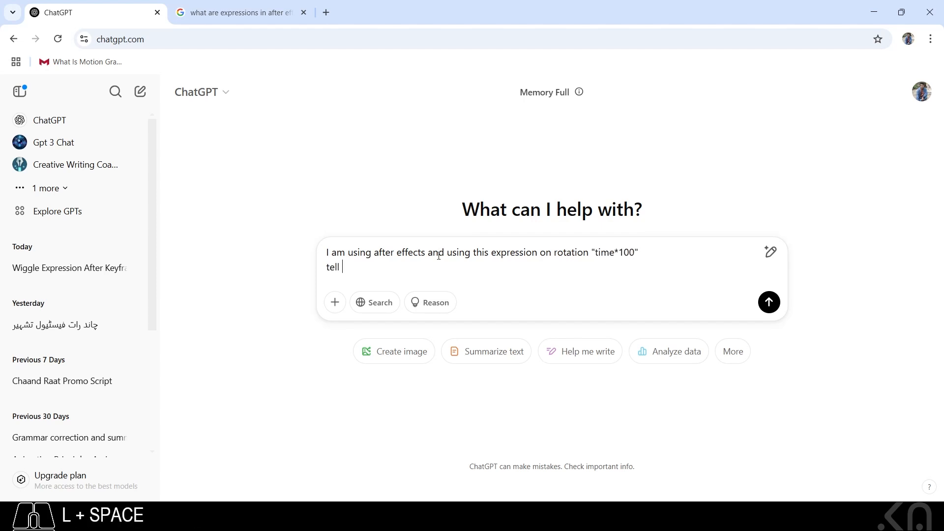
text(me what is 100 means here)
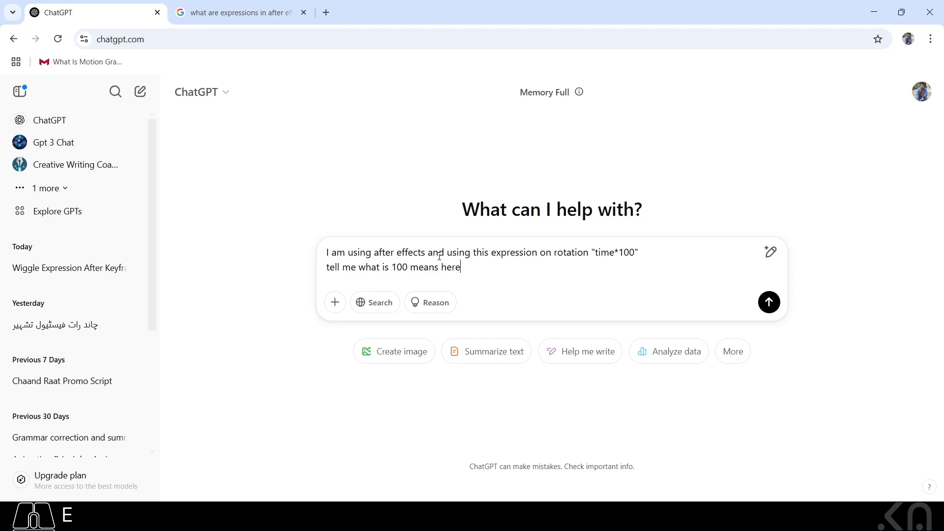
key(Return)
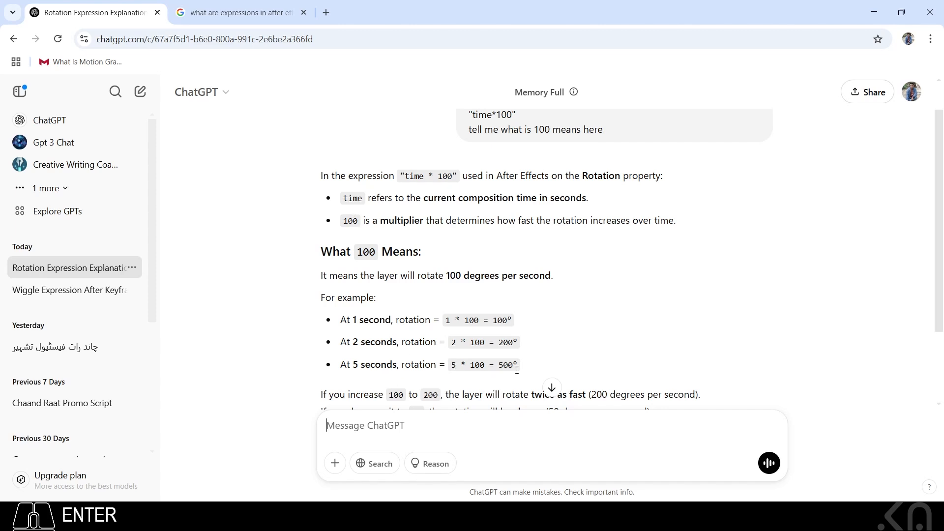
scroll(542, 373, down, 3)
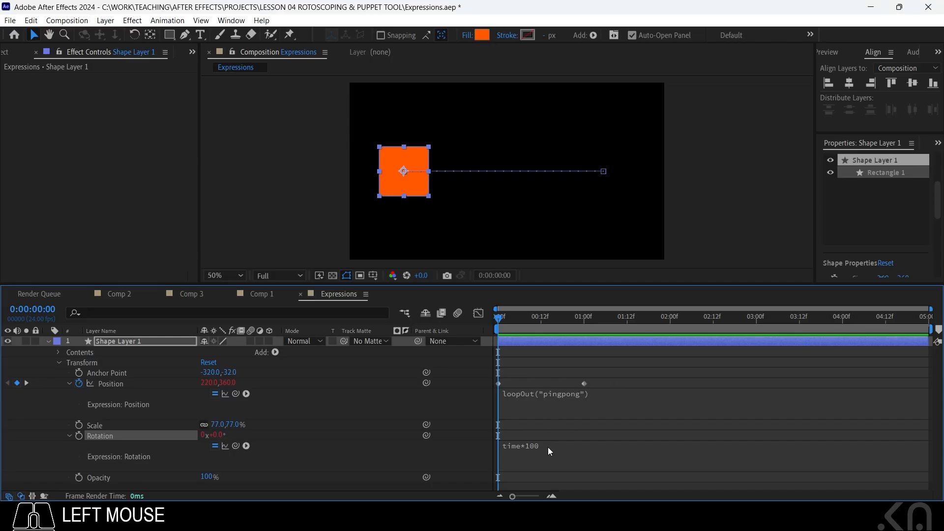
Back in After Effects, change the Rotation expression to time*500 and preview the animation from the start.
click(547, 446)
click(568, 443)
key(BackSpace)
key(BackSpace)
text(500)
click(610, 466)
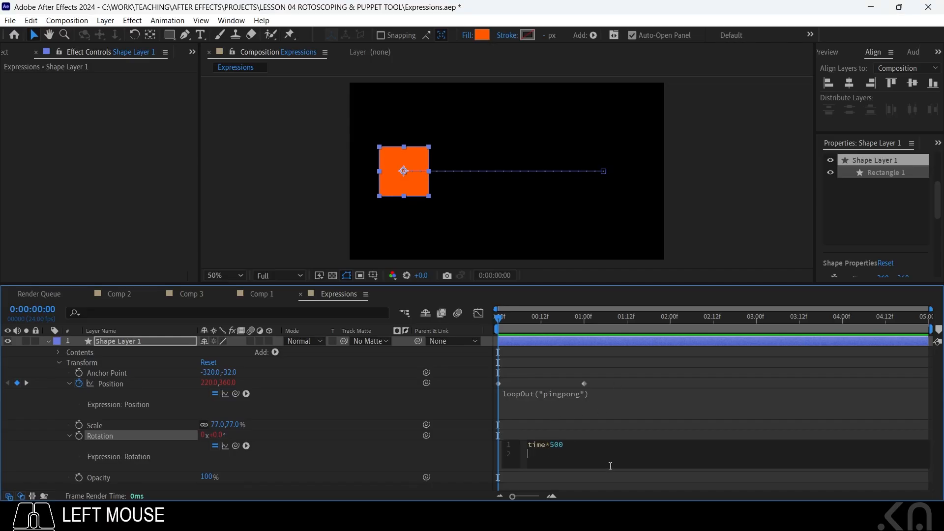
drag(498, 320, 449, 320)
key(space)
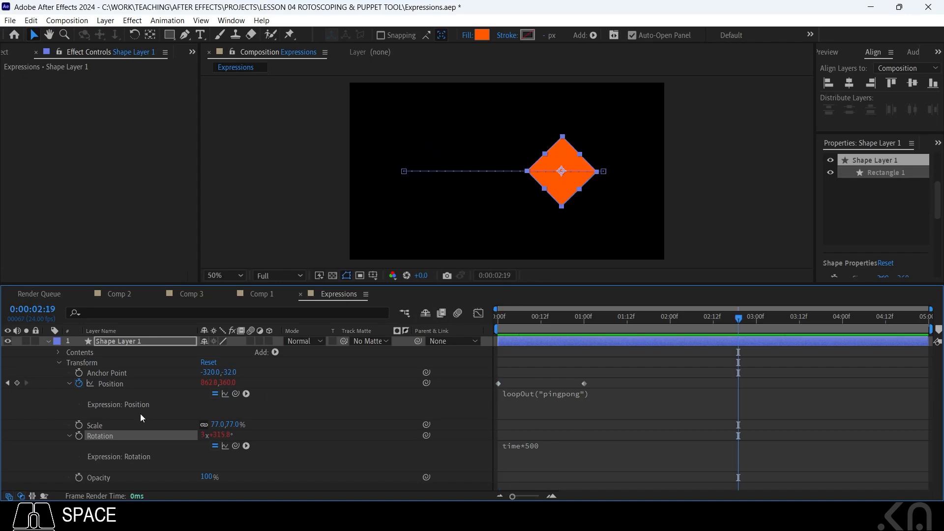
Remove the Rotation and Position expressions and return to the start of the timeline.
click(69, 384)
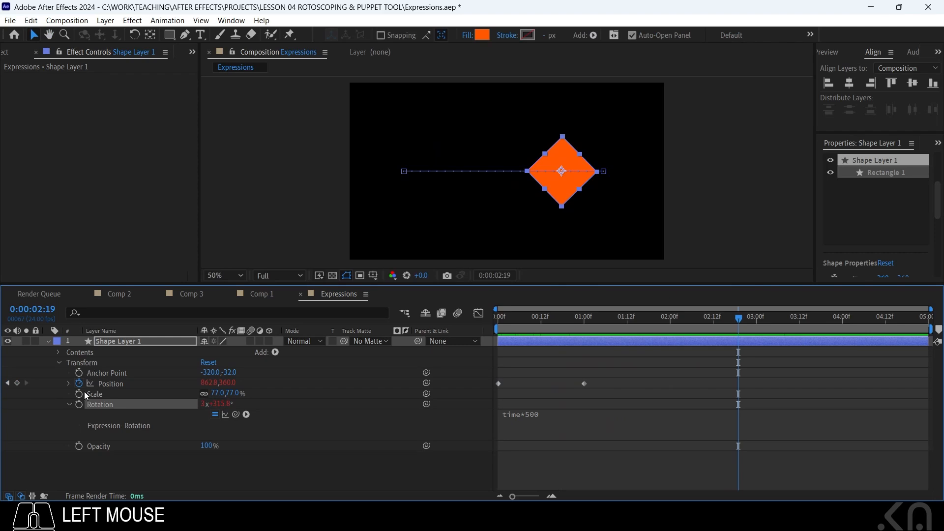
alt+click(78, 404)
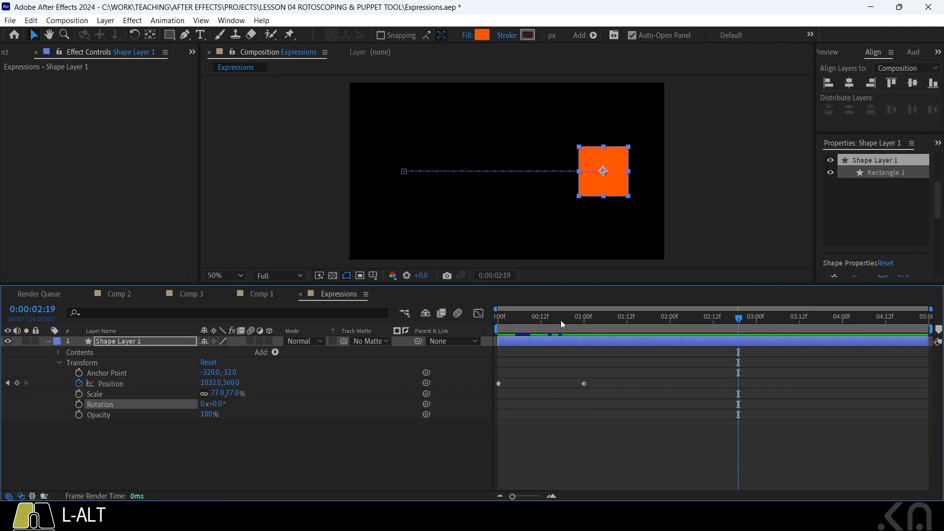
key(Home)
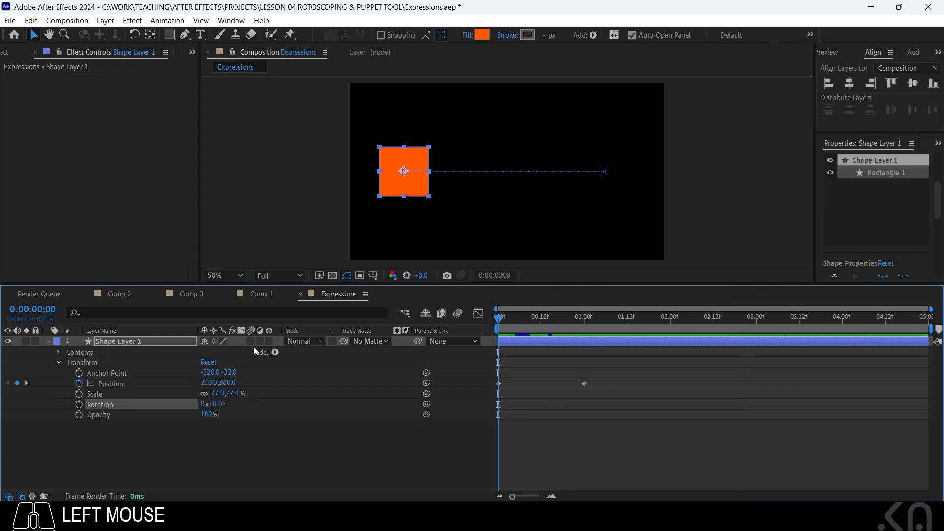
Remove the Position keyframes and move the square to about 630, 342, near the centre of the composition.
click(79, 383)
drag(414, 188, 515, 183)
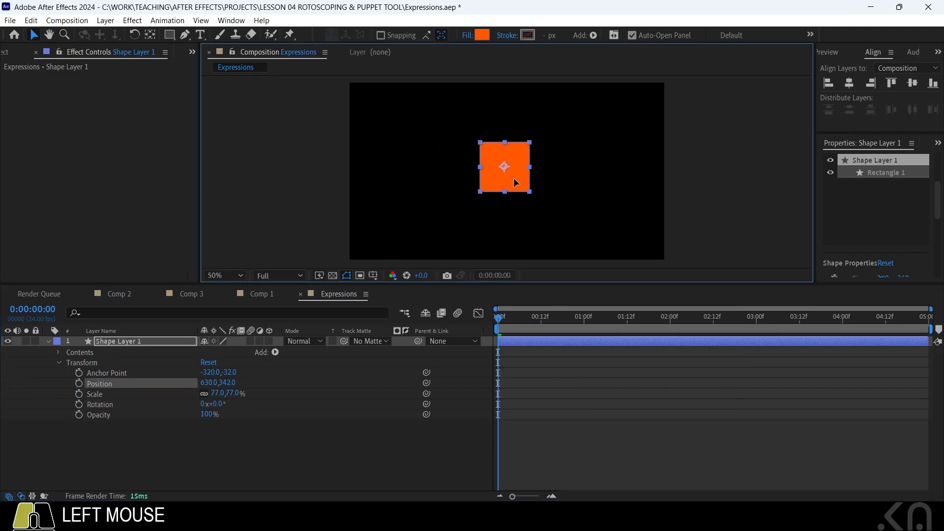
click(565, 415)
Show the shape layer's Scale property and set a keyframe of 0% at the start of the timeline.
key(s)
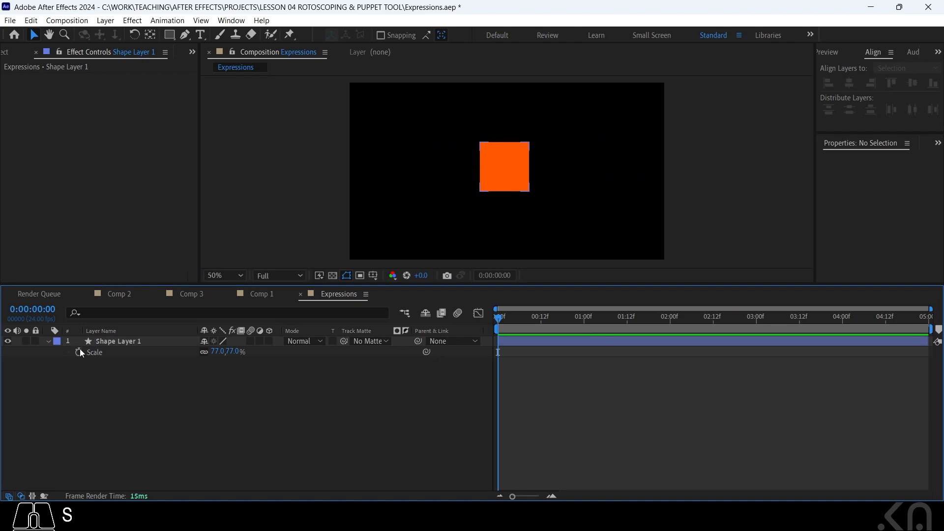
click(79, 351)
click(232, 352)
text(0)
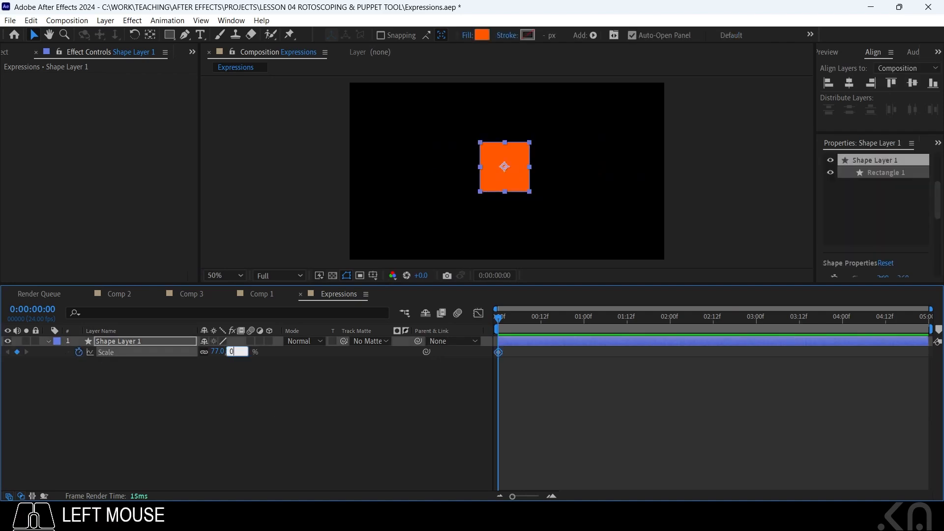
key(Return)
Add a Scale keyframe of 100% at 0:00:00:12 and preview the scale-up animation.
drag(499, 338, 540, 322)
click(227, 351)
text(100)
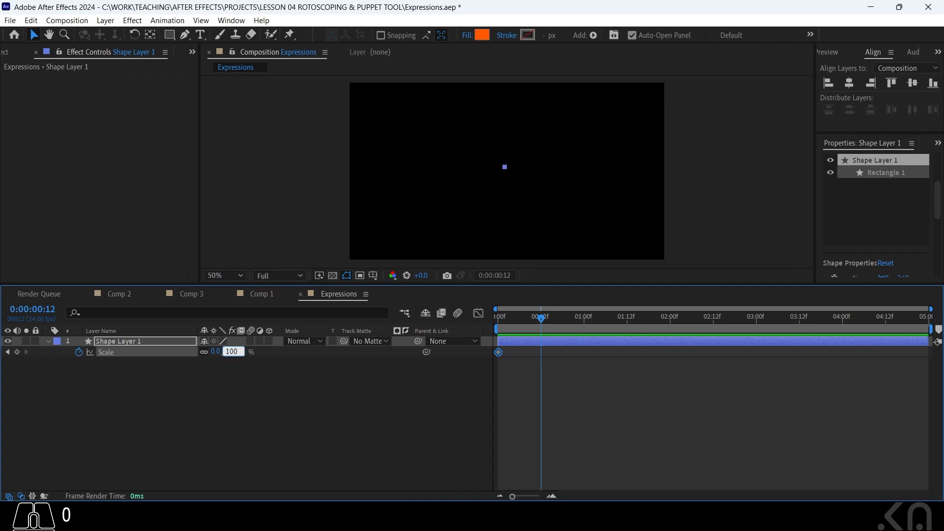
key(space)
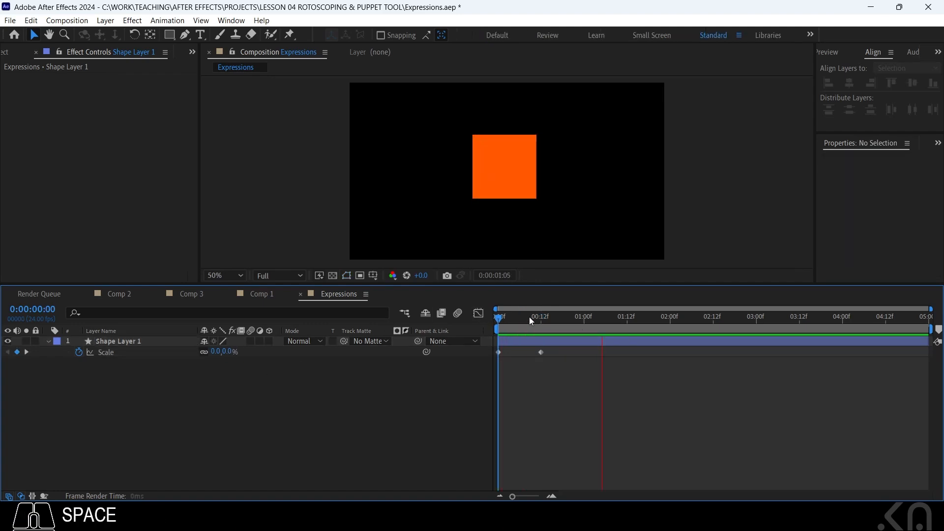
click(539, 339)
click(524, 158)
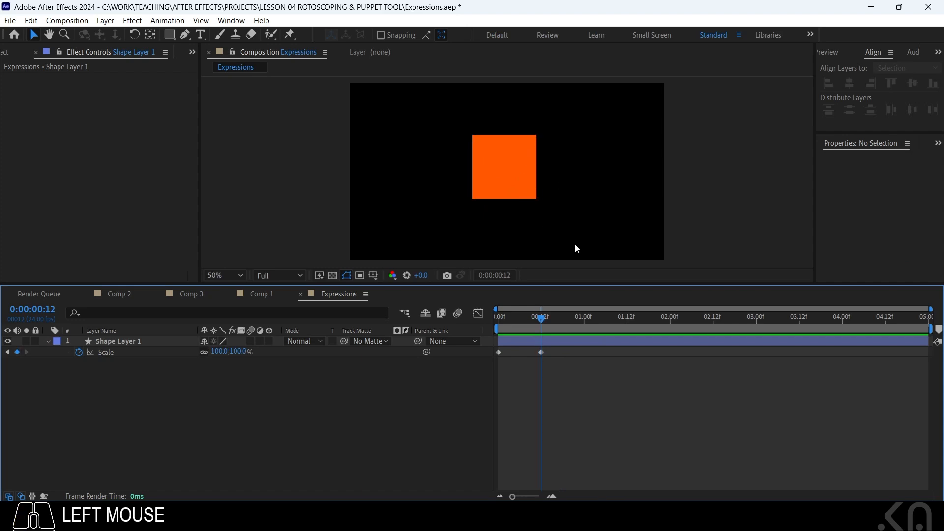
Open the Bounce Expression text document from the LESSON 04 ROTOSCOPING & PUPPET TOOL folder and reposition its window for reading.
click(568, 343)
click(532, 516)
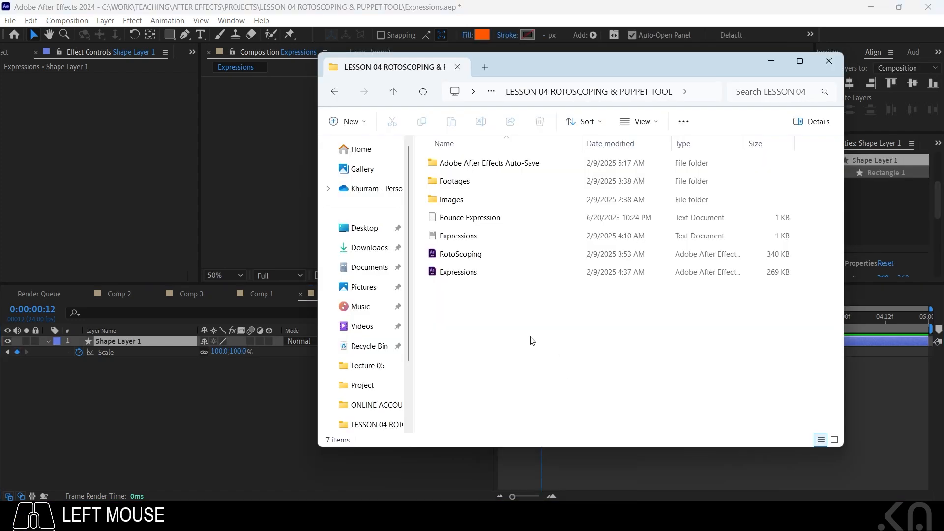
double_click(461, 219)
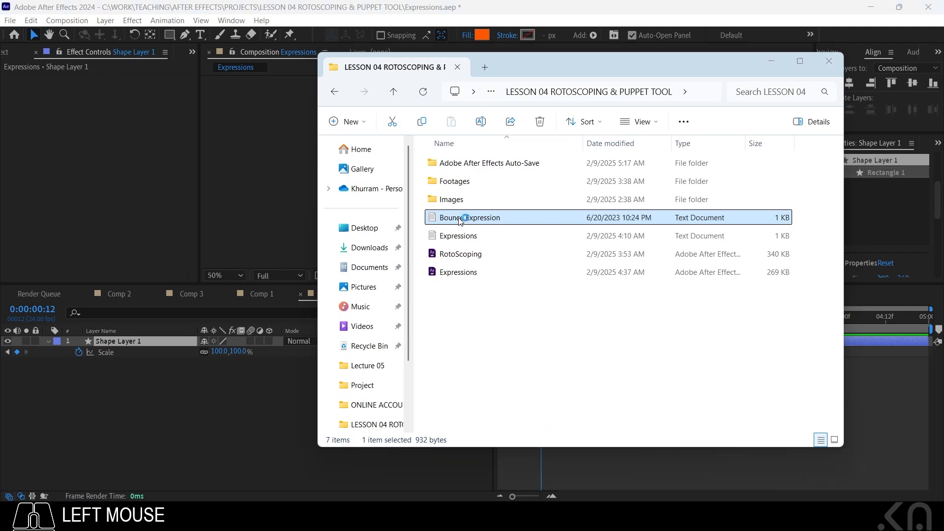
drag(337, 236, 337, 33)
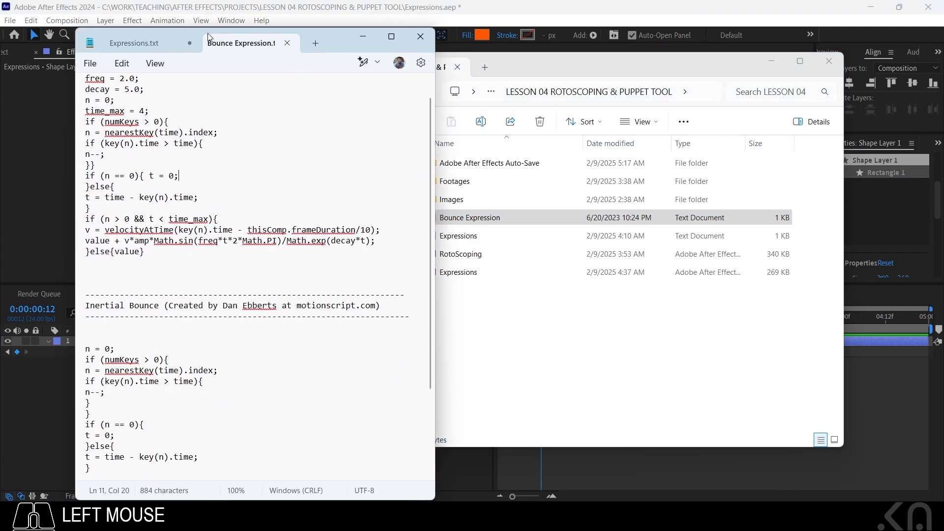
Copy the whole first bounce expression from the text document and return to After Effects.
scroll(306, 252, down, 2)
scroll(306, 252, down, 1)
scroll(306, 252, up, 3)
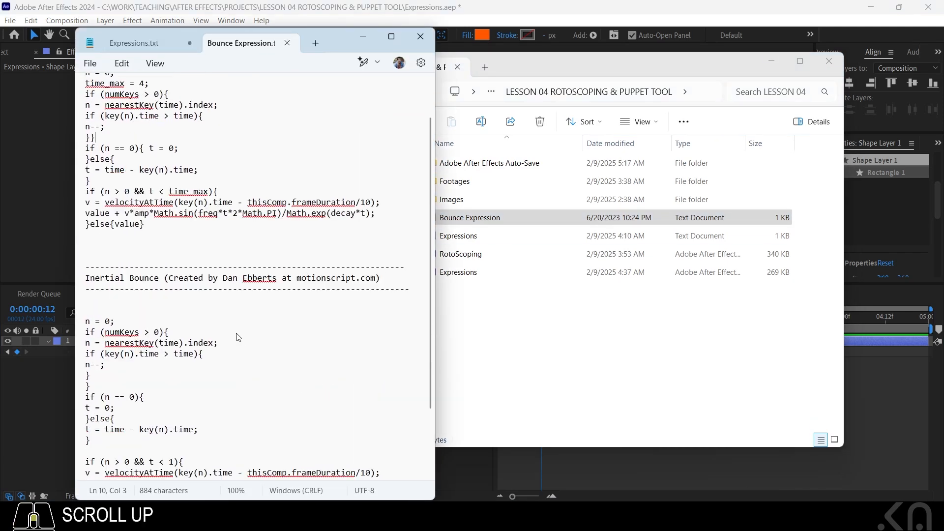
drag(86, 282, 43, 87)
key(ctrl+c)
click(423, 9)
Enable an expression on the square's Scale property and replace the default code with the copied bounce expression.
click(99, 349)
right_click(100, 350)
click(90, 354)
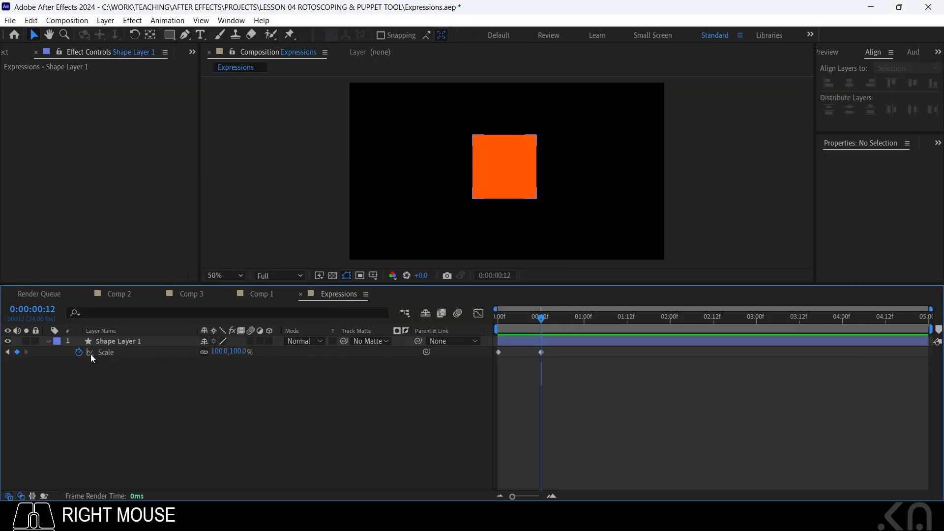
alt+click(79, 352)
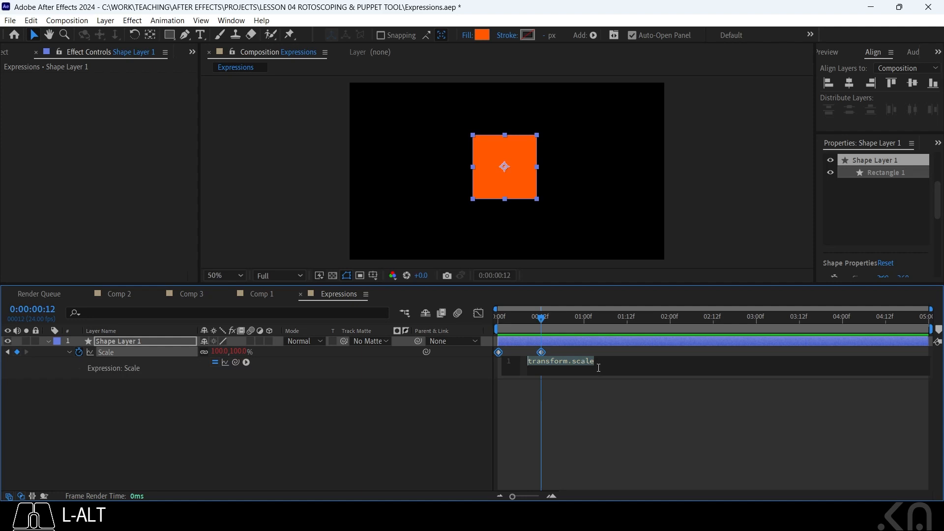
key(BackSpace)
key(ctrl+v)
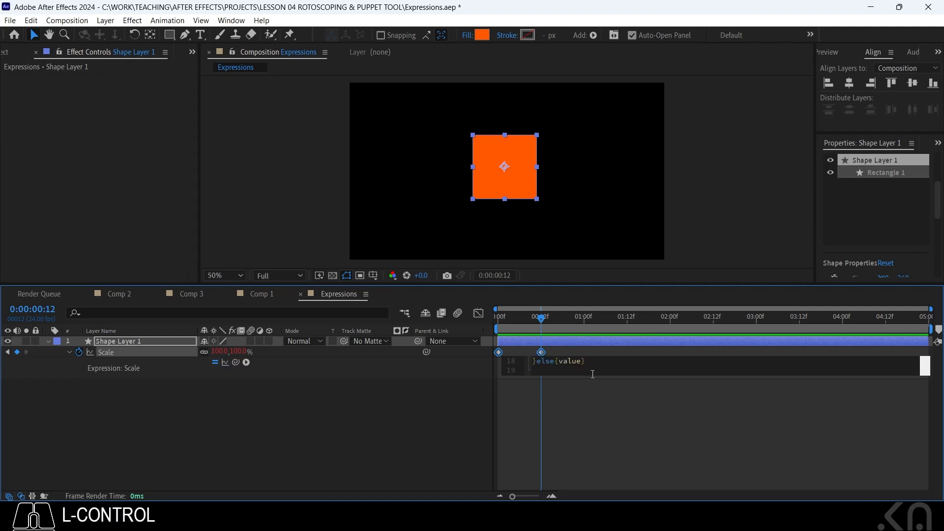
Enlarge the Scale expression editor and the timeline area until the whole bounce expression fits.
drag(599, 379, 603, 486)
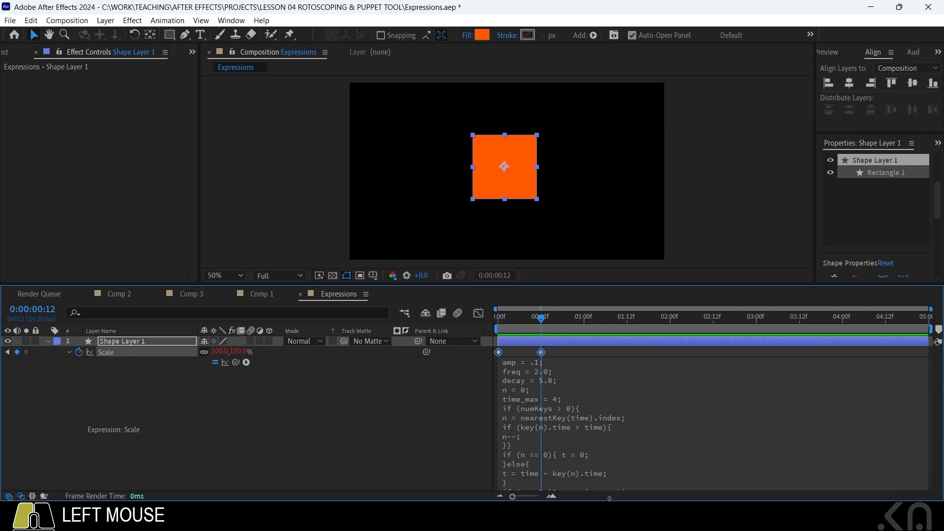
drag(544, 281, 550, 233)
click(642, 377)
scroll(641, 376, up, 1)
scroll(641, 376, down, 1)
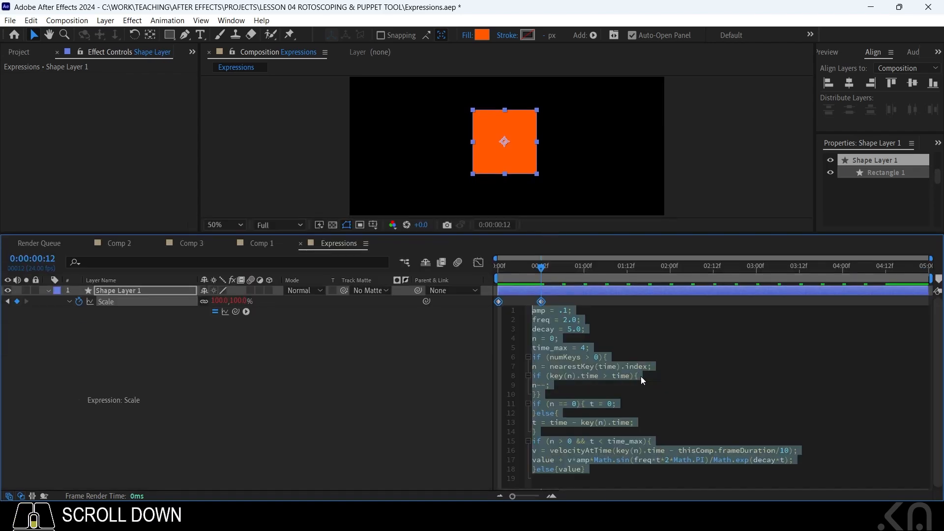
click(727, 364)
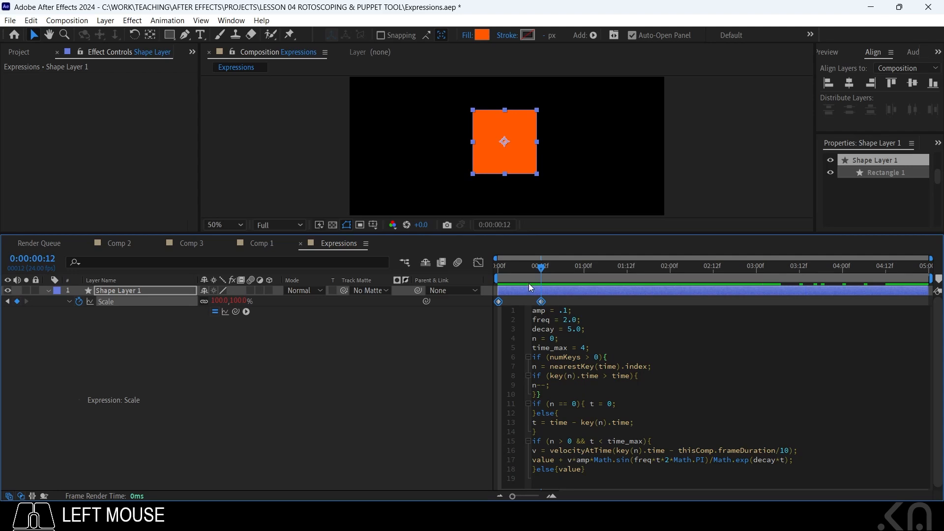
Examine the amp and freq lines of the bounce expression, and preview the scale animation from the start.
drag(536, 310, 542, 318)
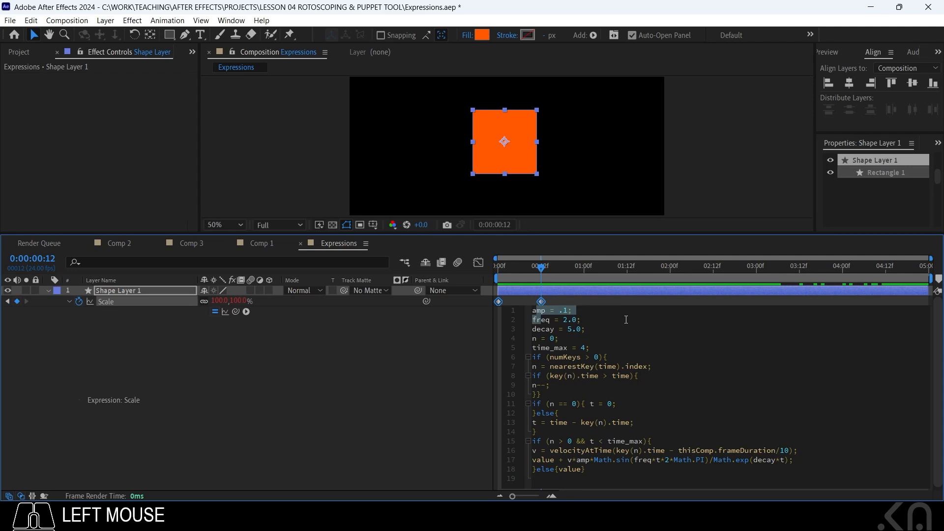
click(613, 331)
drag(541, 270, 442, 285)
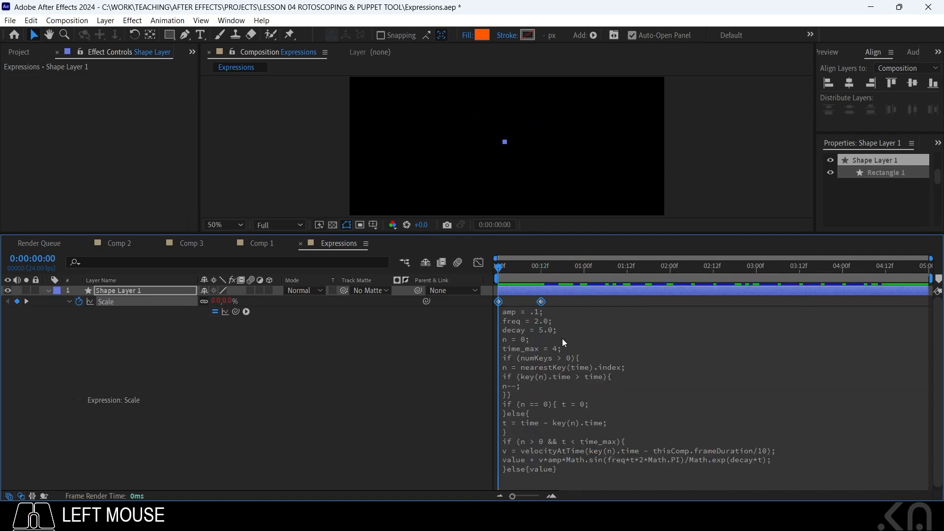
key(space)
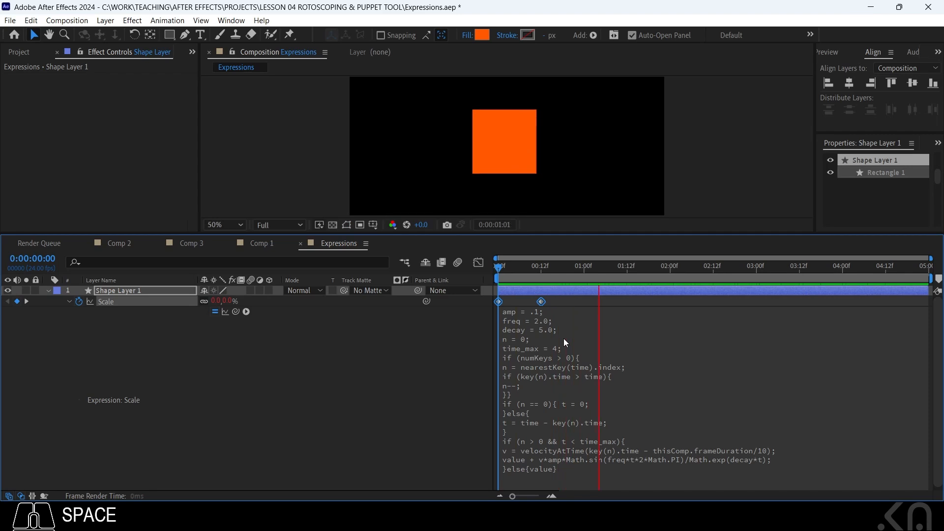
Move only the second Scale keyframe to about 0:00:00:03 and preview the faster bounce from the start.
click(530, 268)
mouse_move(531, 276)
mouse_down()
mouse_move(551, 278)
mouse_move(541, 277)
mouse_up()
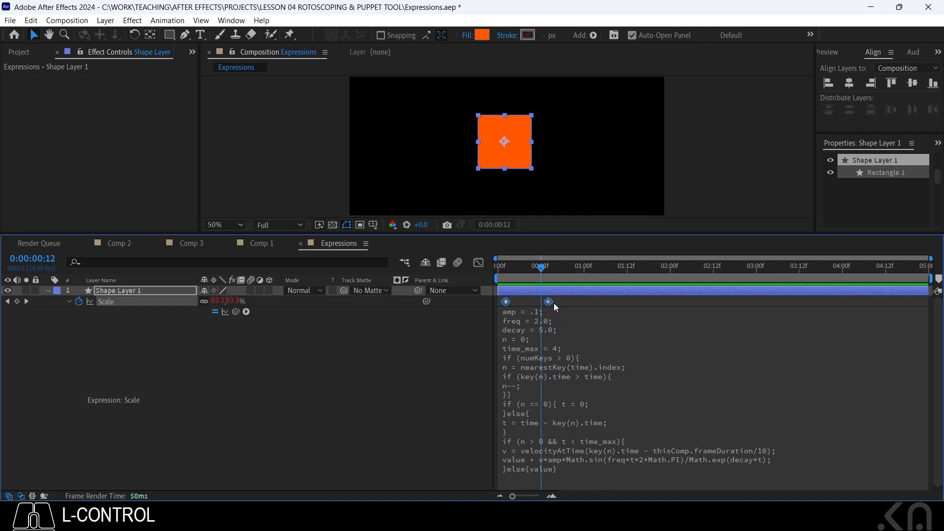
click(559, 300)
drag(540, 301, 510, 305)
click(498, 276)
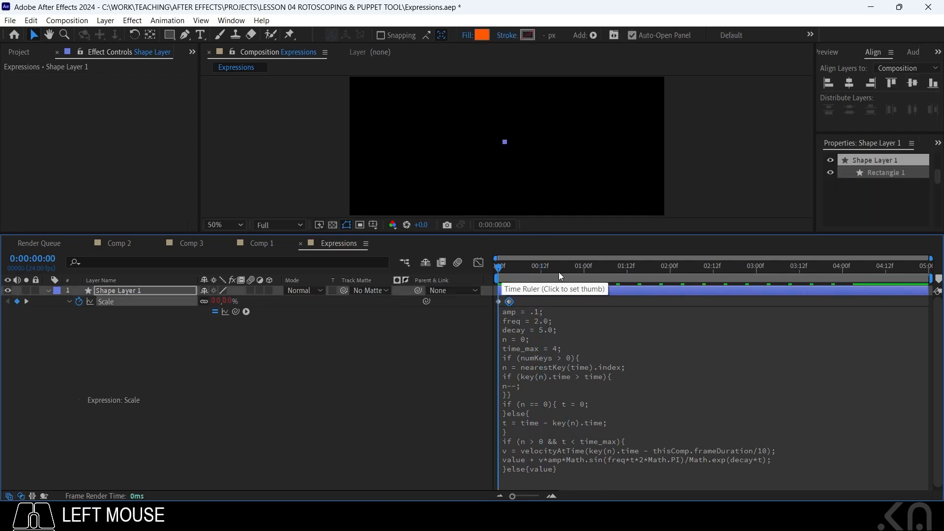
key(space)
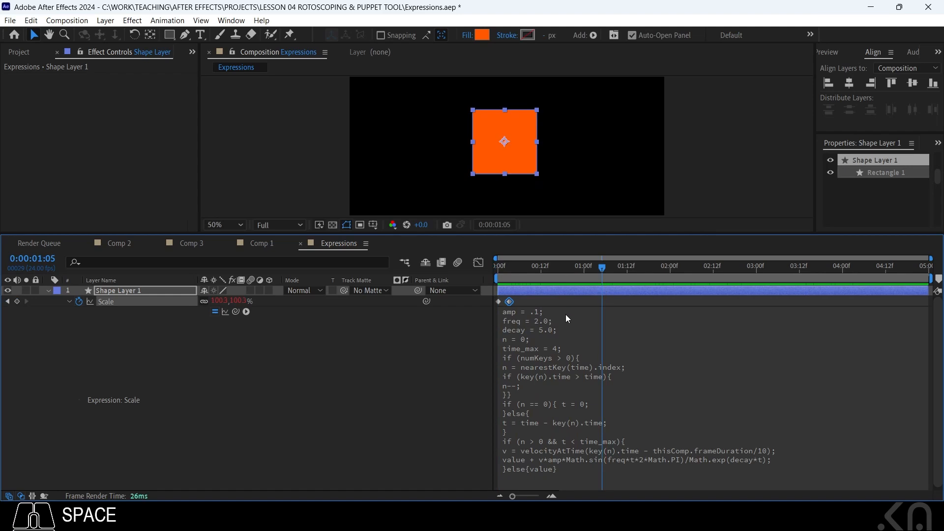
Set amp to .2 in the Scale bounce expression and preview the animation from the start.
click(586, 323)
click(590, 320)
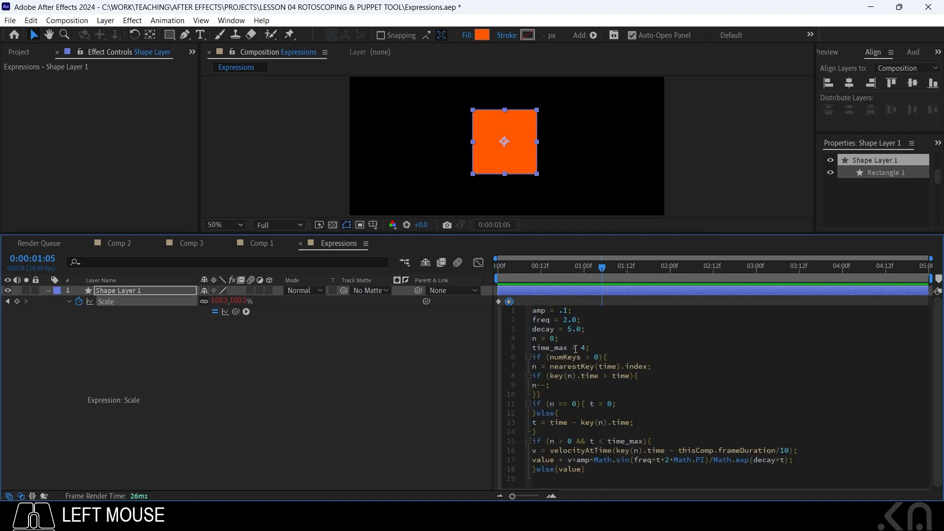
text(2)
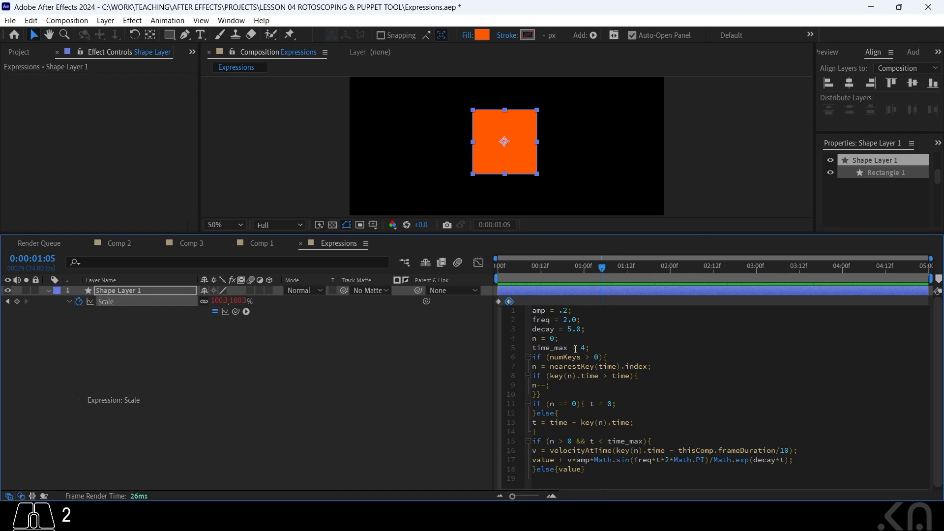
click(725, 347)
click(359, 249)
key(space)
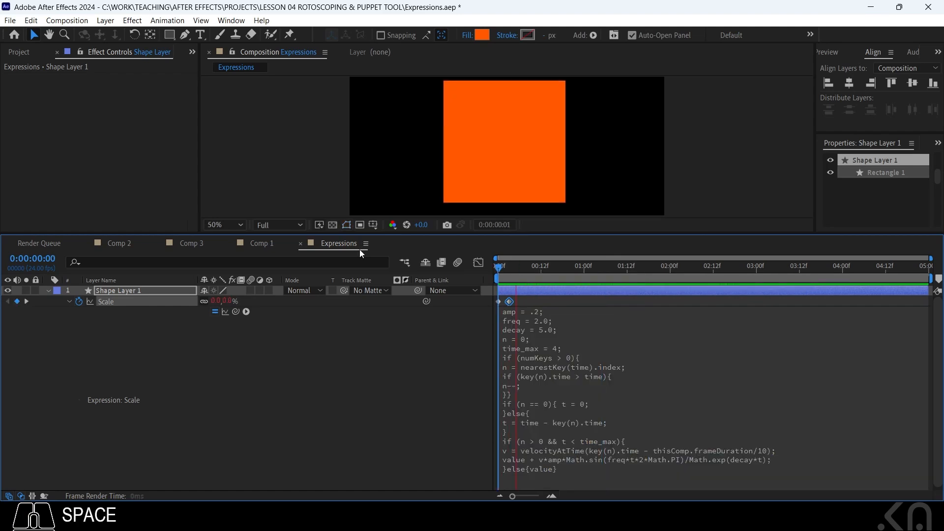
key(space)
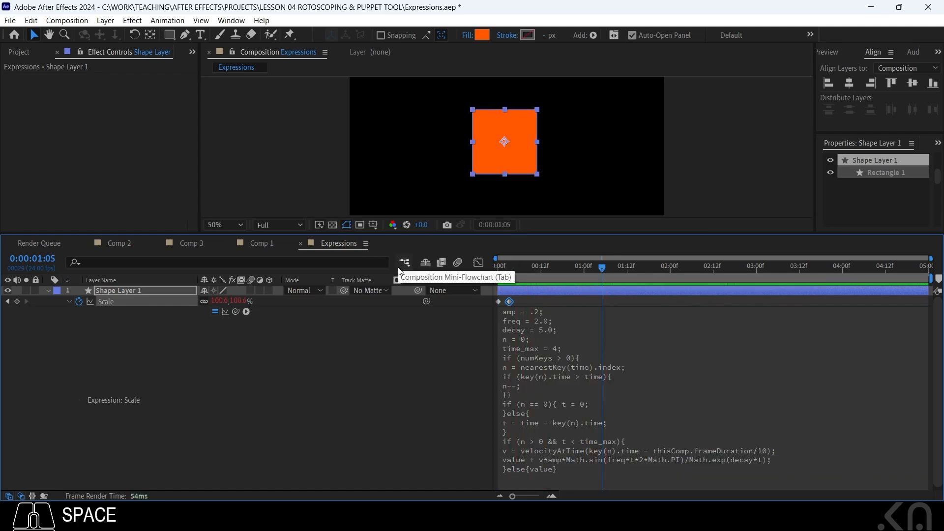
Set amp to .1 and freq to 3.0 in the Scale bounce expression, and preview the animation from the start.
click(529, 311)
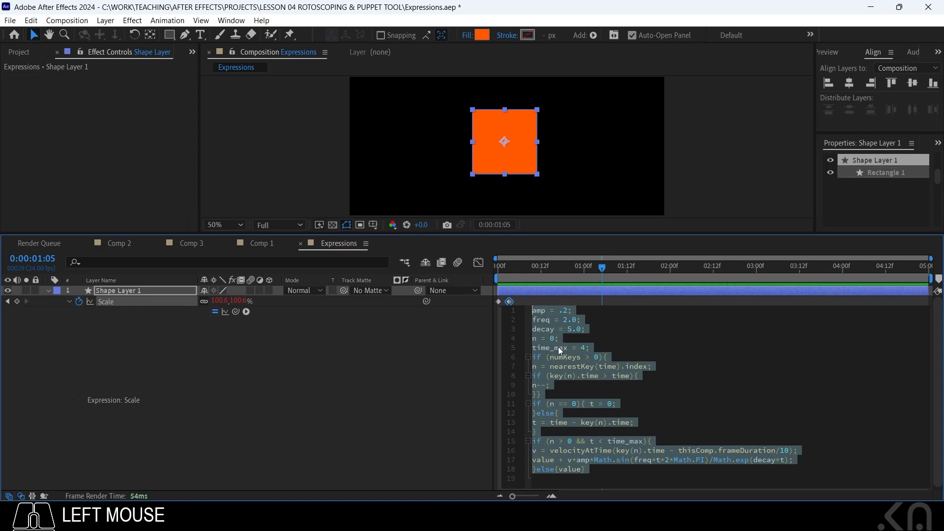
click(568, 312)
text(1)
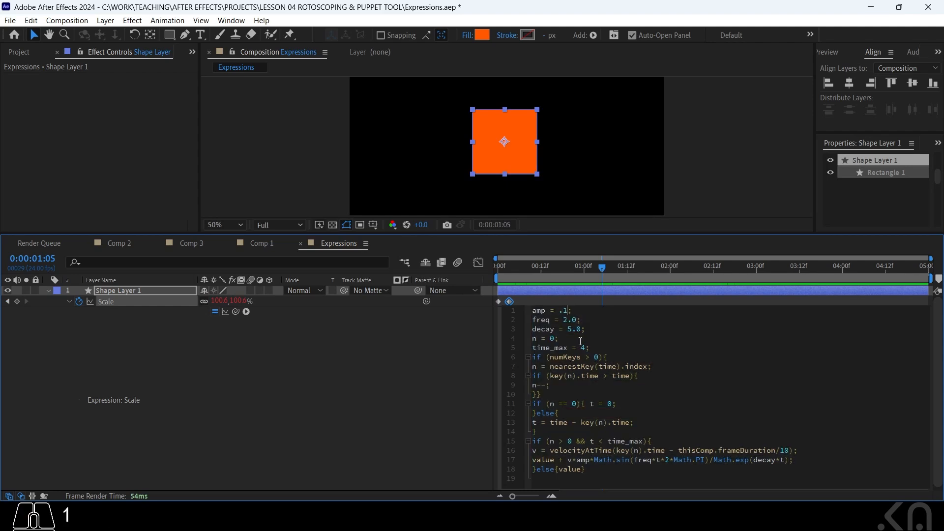
click(567, 322)
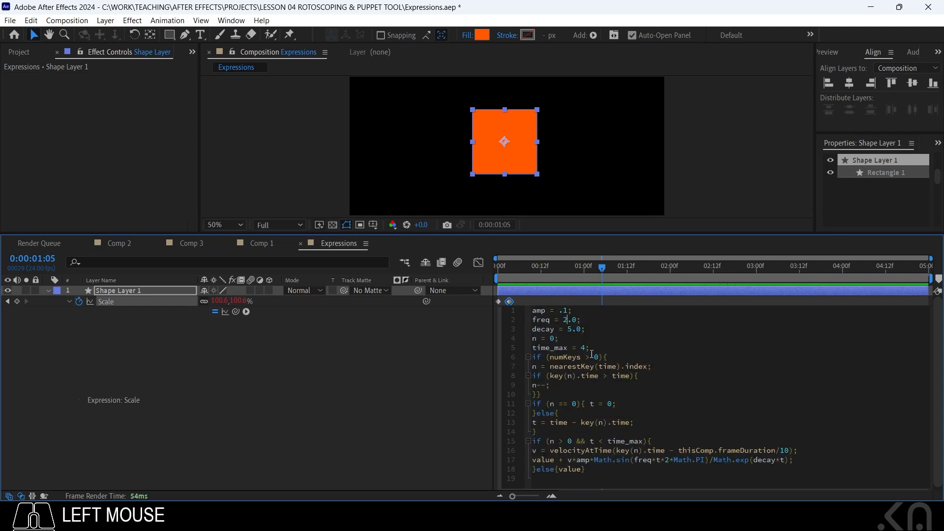
key(BackSpace)
text(3)
click(536, 290)
drag(544, 270, 477, 262)
key(space)
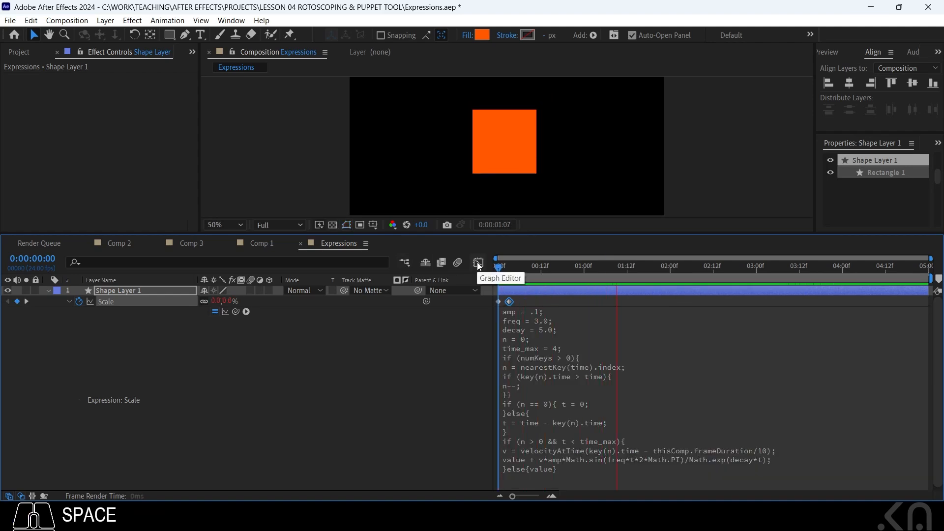
Set freq to 9.0 in the Scale bounce expression and preview the animation from the start.
click(556, 336)
click(567, 320)
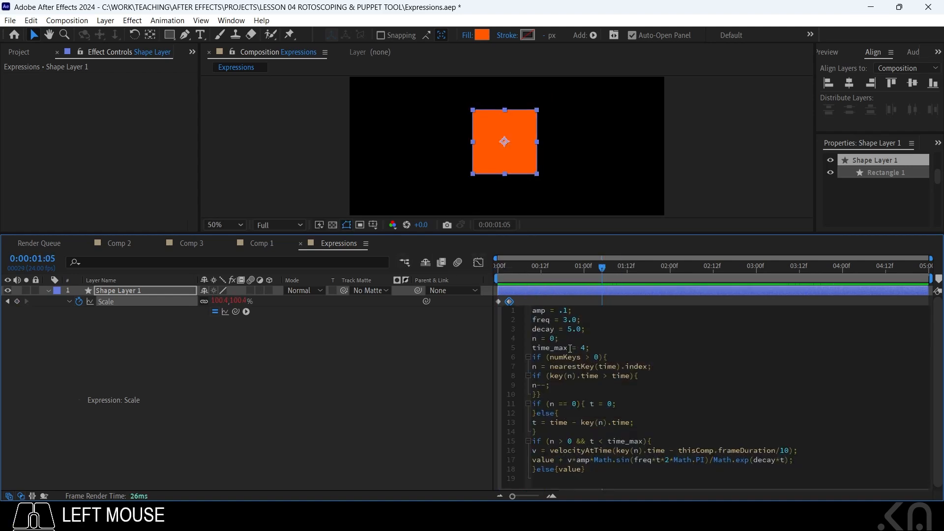
key(BackSpace)
text(9)
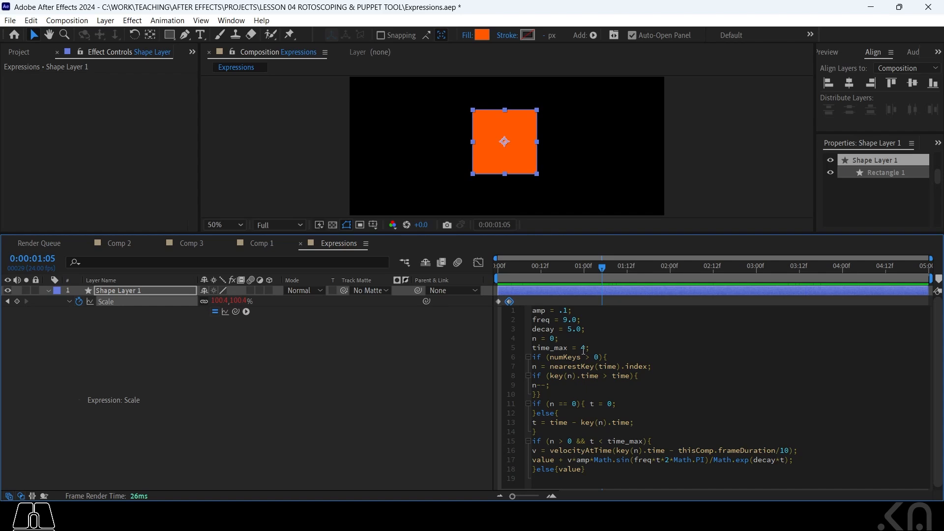
click(538, 302)
key(space)
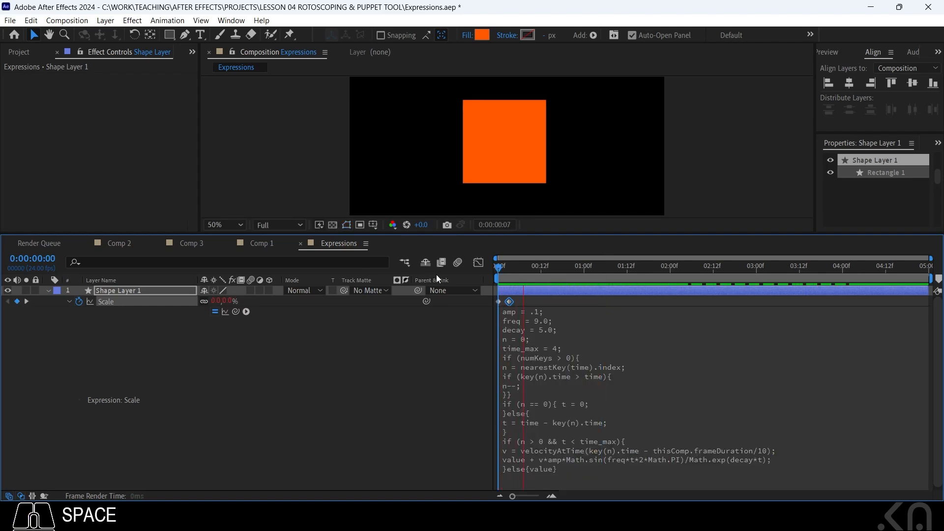
key(space)
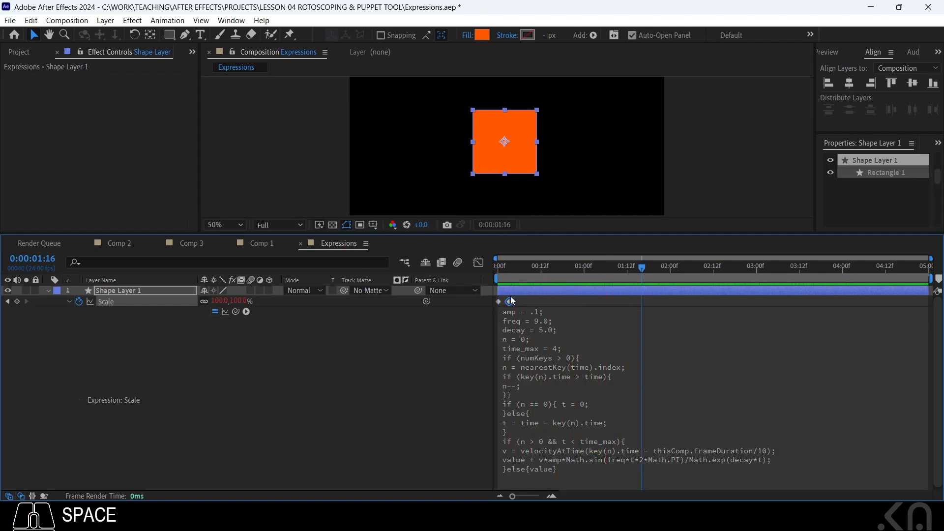
Set freq back to 3.0 in the Scale bounce expression and preview the animation again.
click(538, 323)
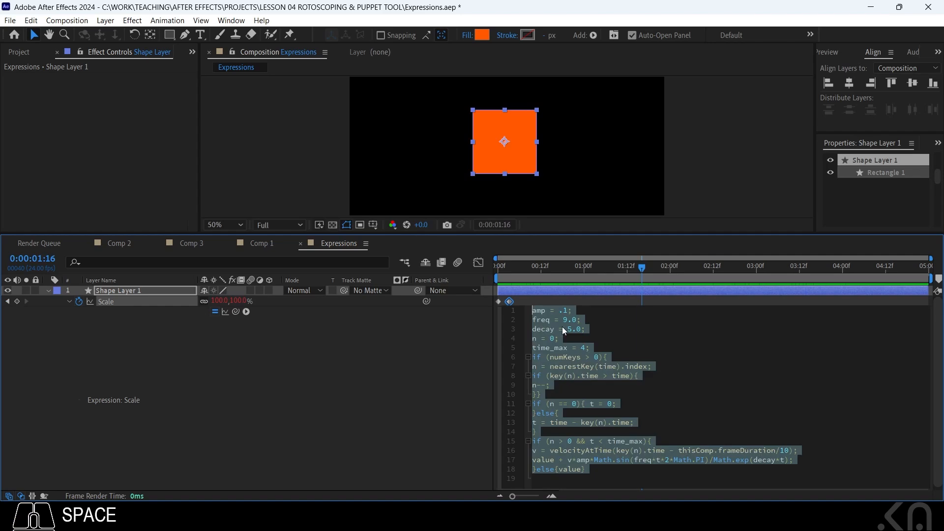
click(567, 323)
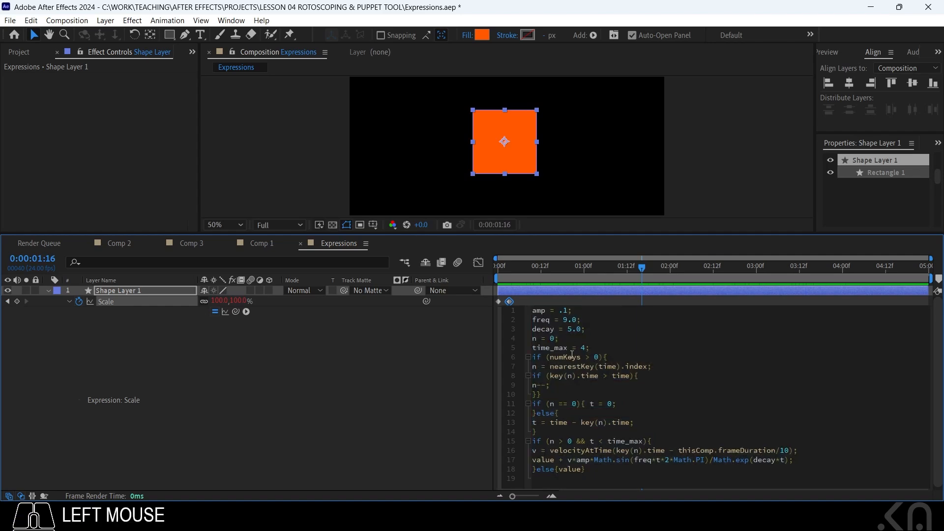
click(687, 378)
click(367, 255)
key(space)
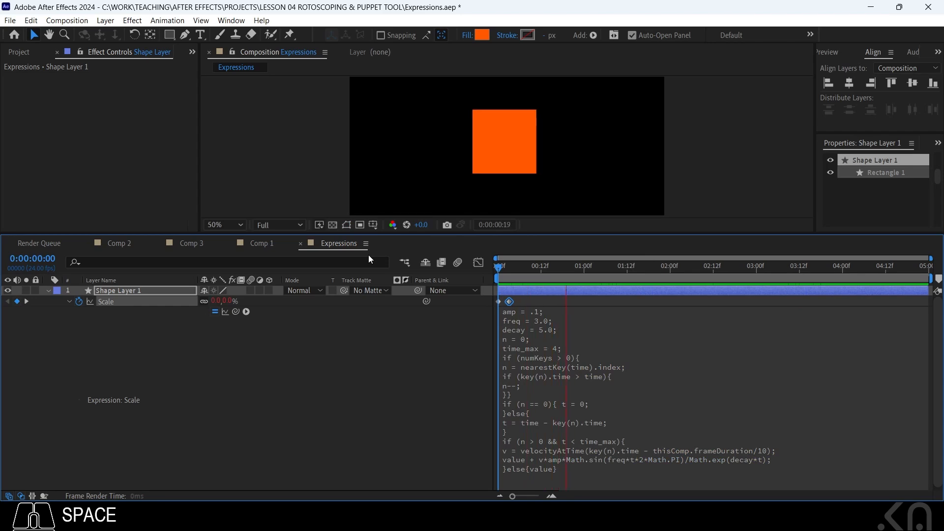
Move the second Scale keyframe out to about 0:00:01:13 and preview the slower scale-up from the start.
drag(509, 302, 630, 306)
drag(526, 274, 463, 272)
key(space)
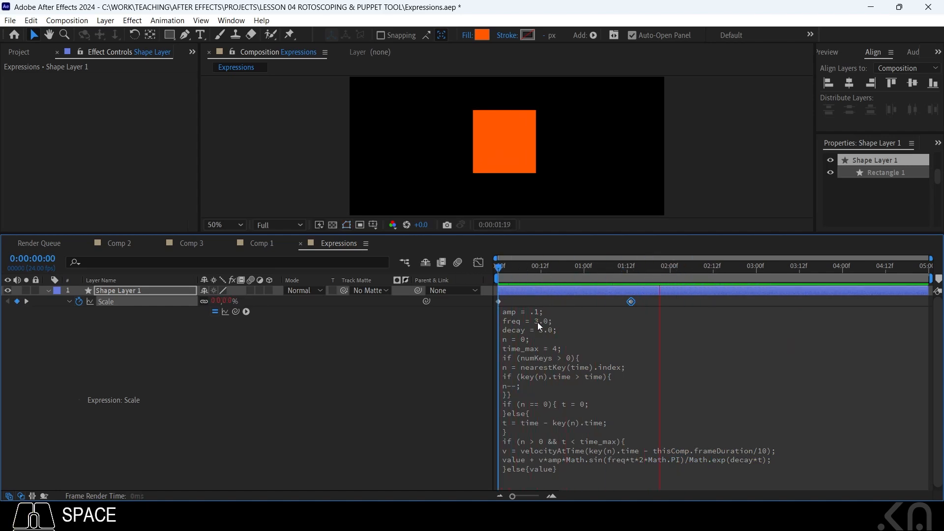
key(space)
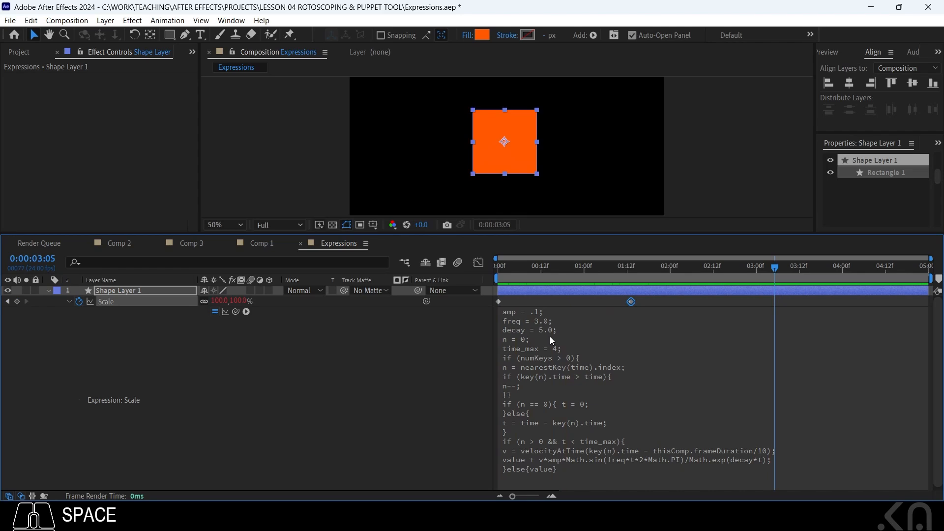
Set amp to .2 in the Scale bounce expression, preview from the start and scrub to about 0:00:01:12.
click(538, 319)
click(565, 328)
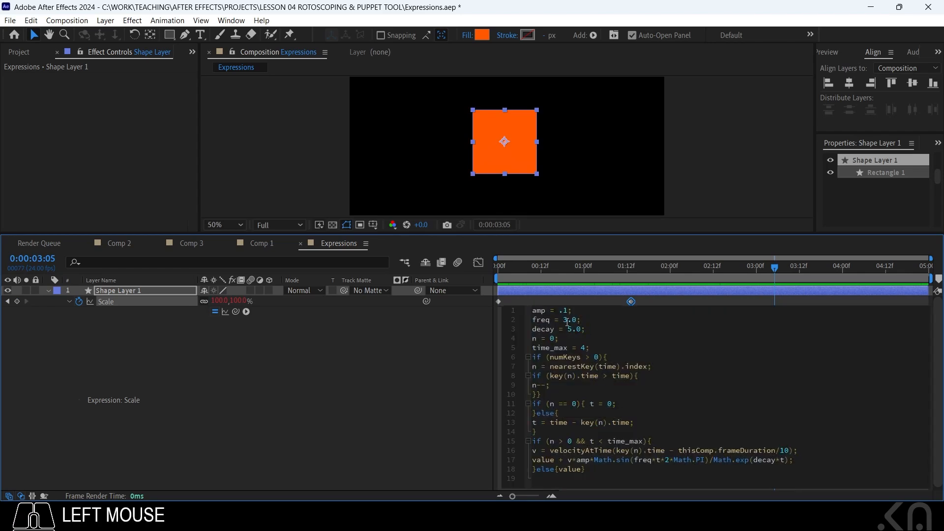
text(2)
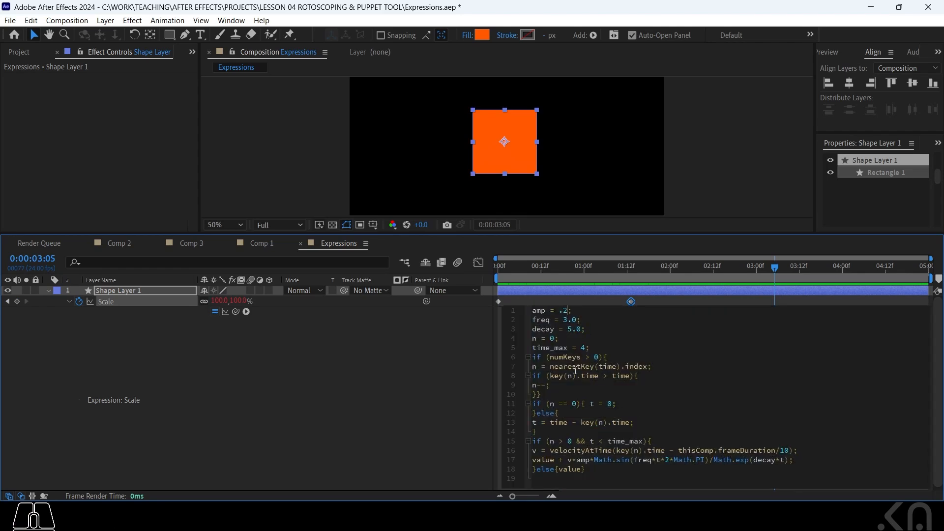
click(639, 300)
drag(590, 267, 472, 264)
key(space)
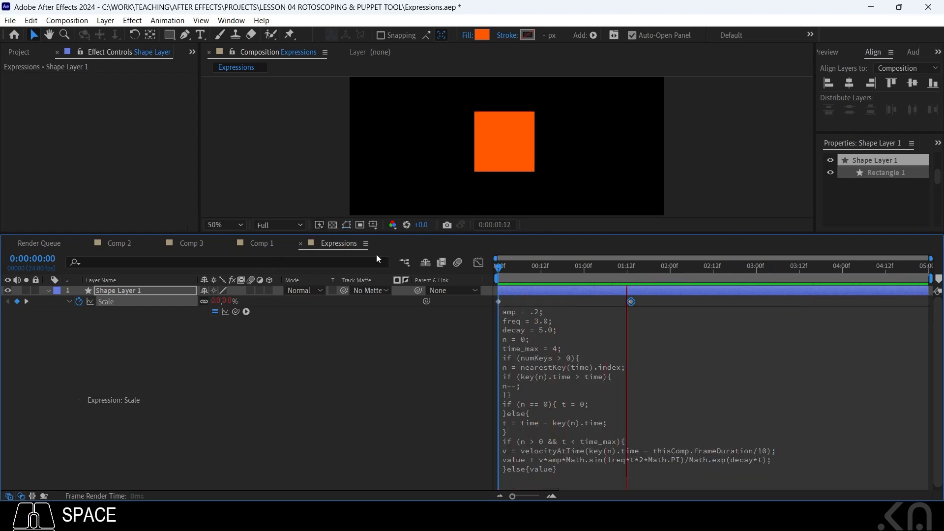
drag(598, 276, 623, 281)
click(628, 278)
Set amp to .1 and freq to 6.0 in the Scale bounce expression and preview from the start.
click(539, 323)
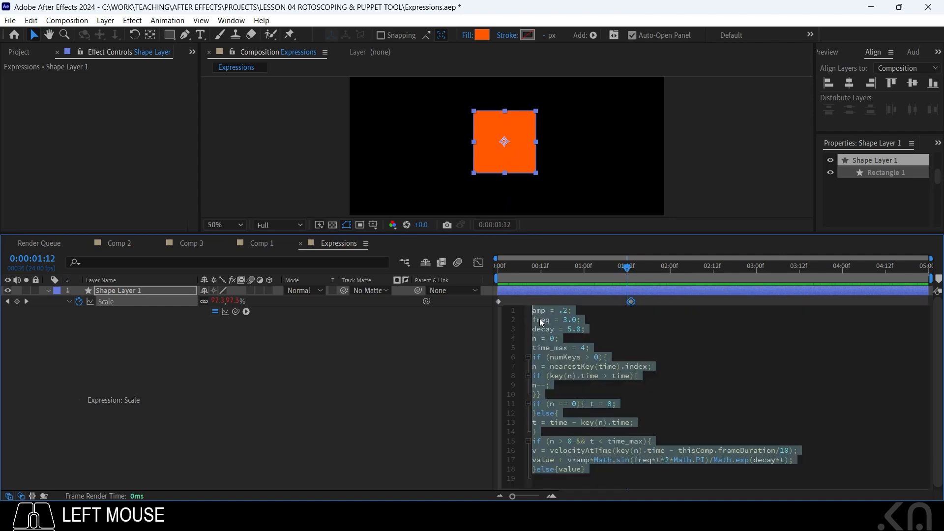
click(567, 312)
key(BackSpace)
text(1)
click(566, 320)
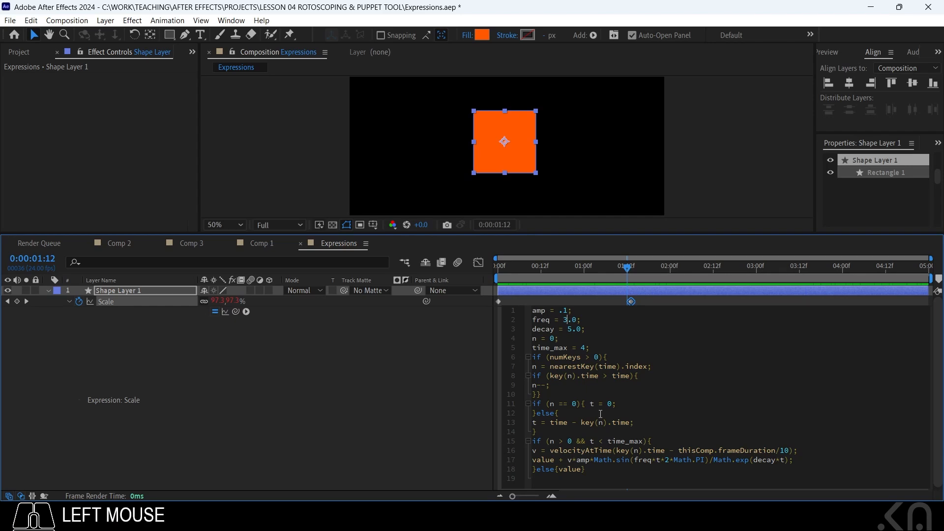
key(BackSpace)
text(6)
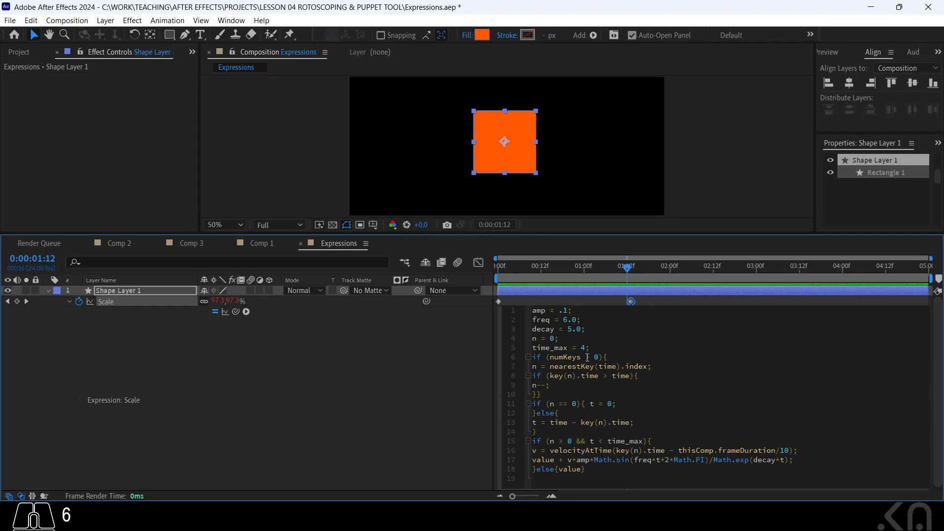
click(531, 270)
key(space)
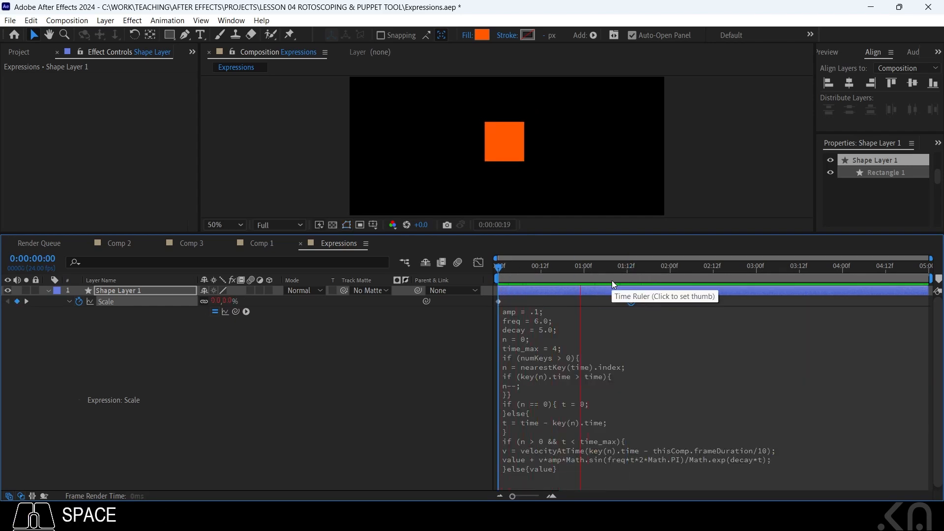
Set freq to 4.0 in the Scale bounce expression and preview with the second Scale keyframe at about 0:00:00:16.
click(556, 325)
click(567, 321)
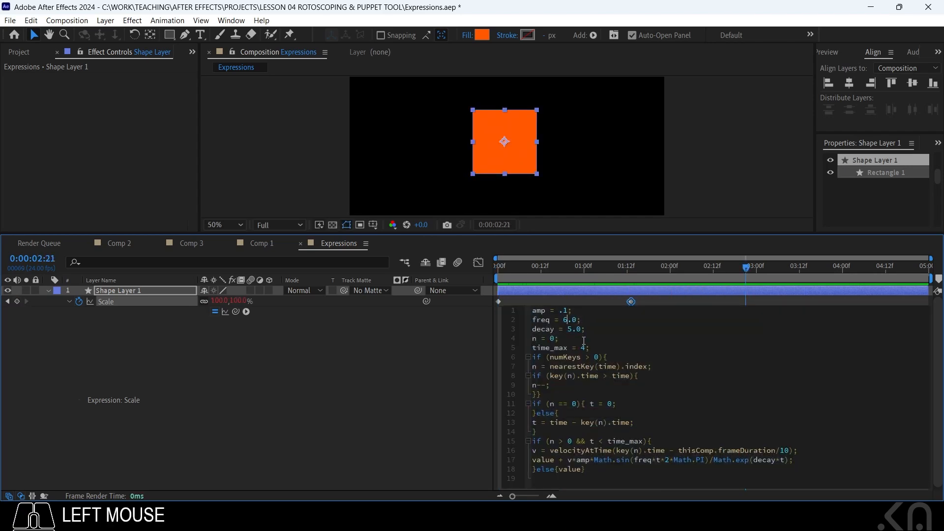
key(BackSpace)
text(4)
click(544, 265)
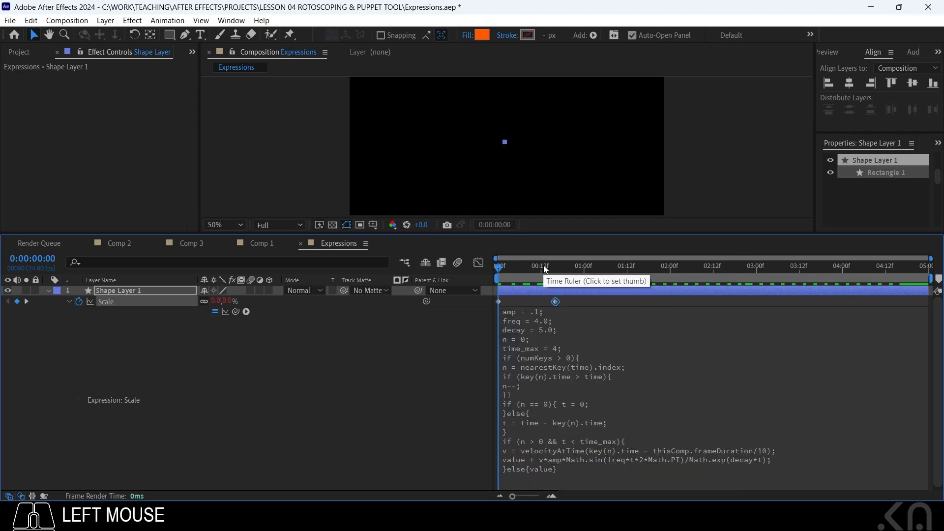
key(space)
Move the second Scale keyframe to about 0:00:00:06 and preview the faster bounce from the start.
drag(555, 302, 519, 302)
click(505, 270)
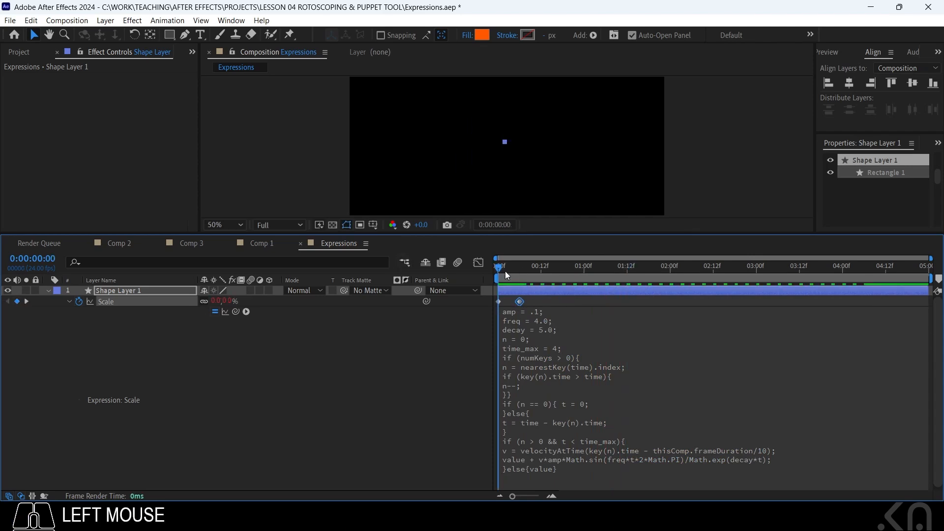
key(space)
Remove all Scale keyframes and the bounce expression from Shape Layer 1, leaving Scale without any expression.
click(131, 293)
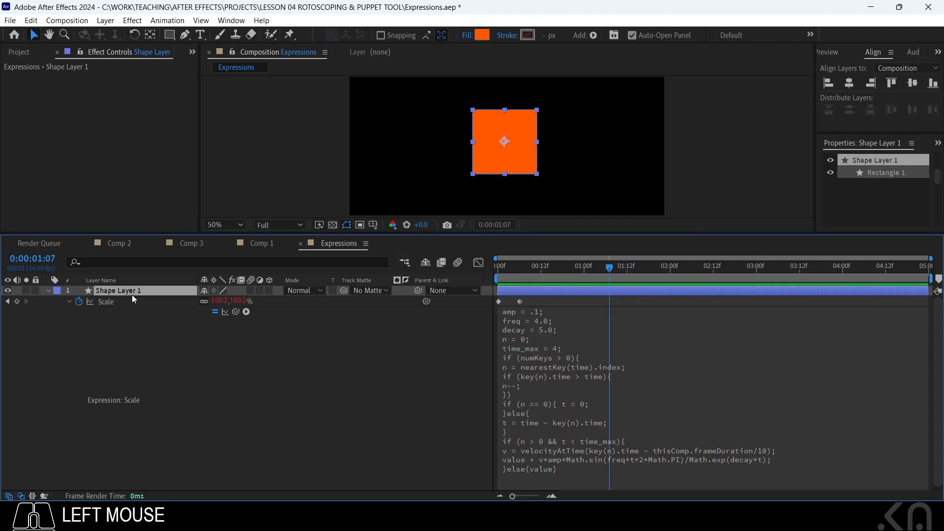
click(79, 302)
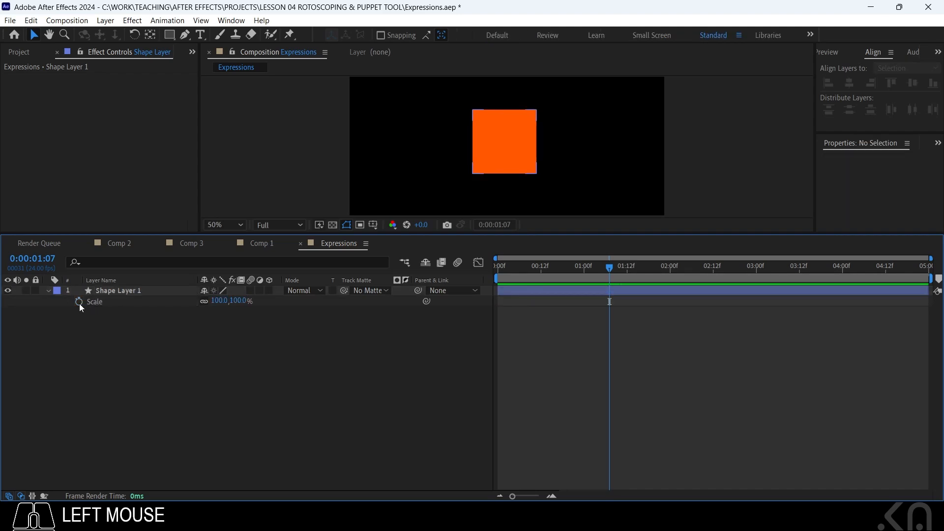
alt+click(79, 302)
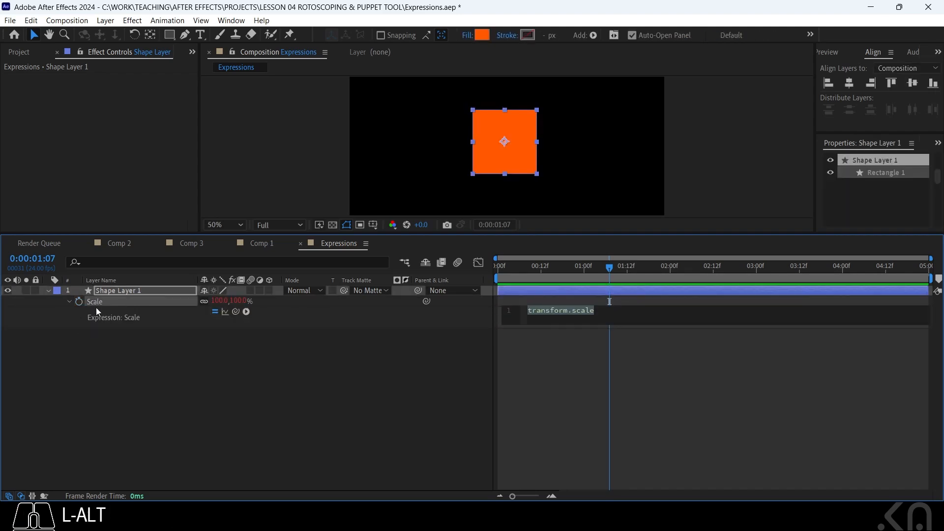
alt+click(79, 302)
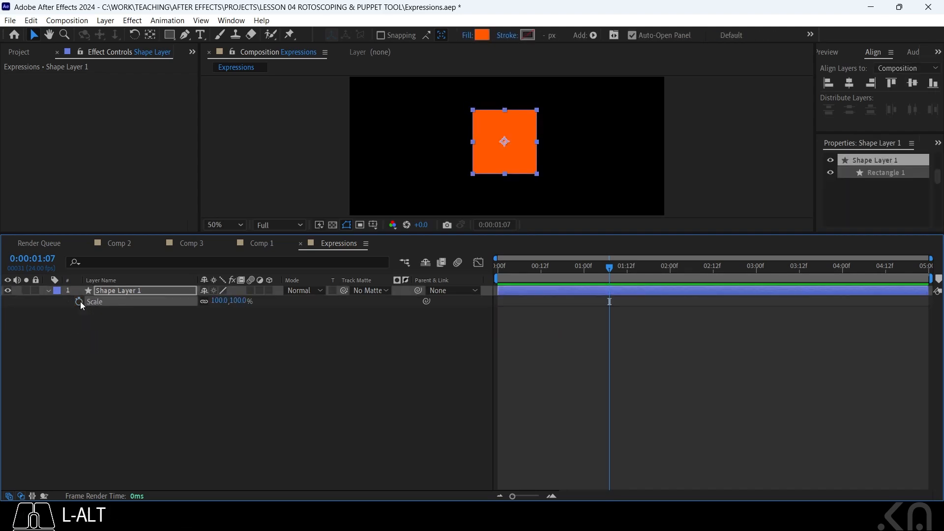
Turn the square into a bar 38.5% wide at the composition's lower left, with its anchor point snapped to the bottom edge's centre.
click(125, 328)
drag(503, 182, 408, 259)
key(ctrl)
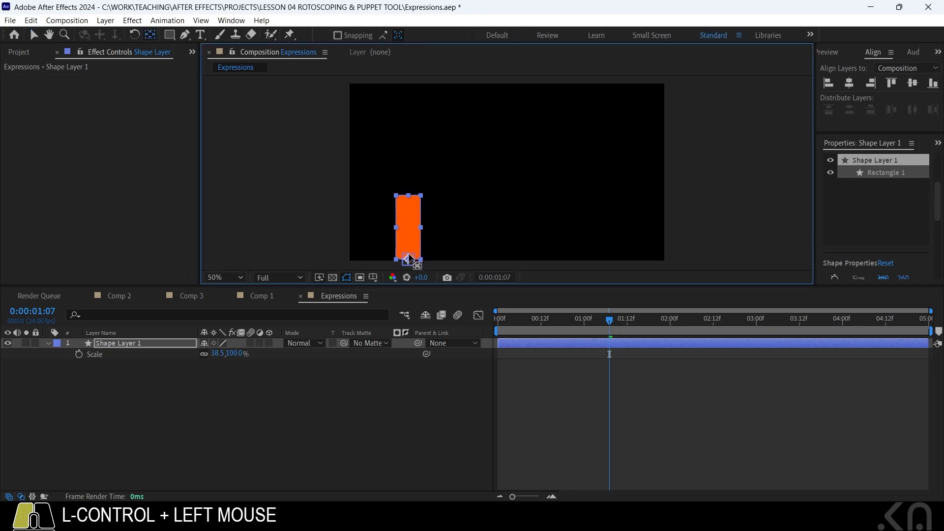
click(295, 378)
At 0:00:00:00, set the bar's vertical scale to 1.0% and start keyframing Scale.
key(Home)
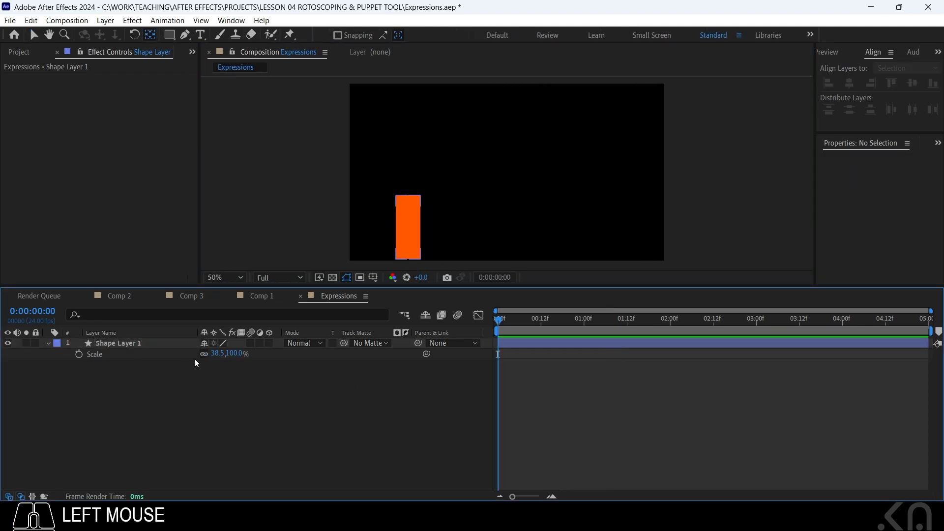
drag(234, 353, 185, 361)
click(164, 376)
click(78, 354)
At 0:00:01:00, set the bar's vertical scale to 163.0% and preview the growing bar.
drag(518, 324, 584, 335)
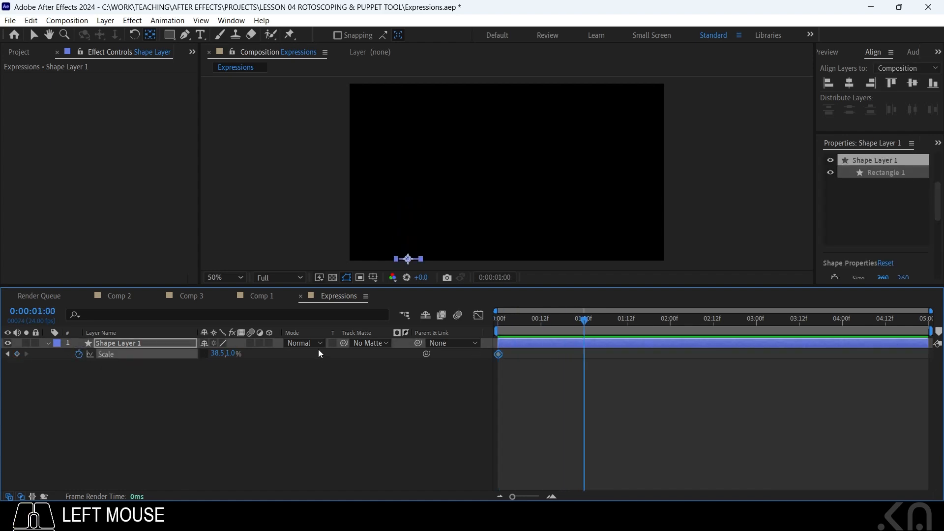
drag(229, 353, 325, 352)
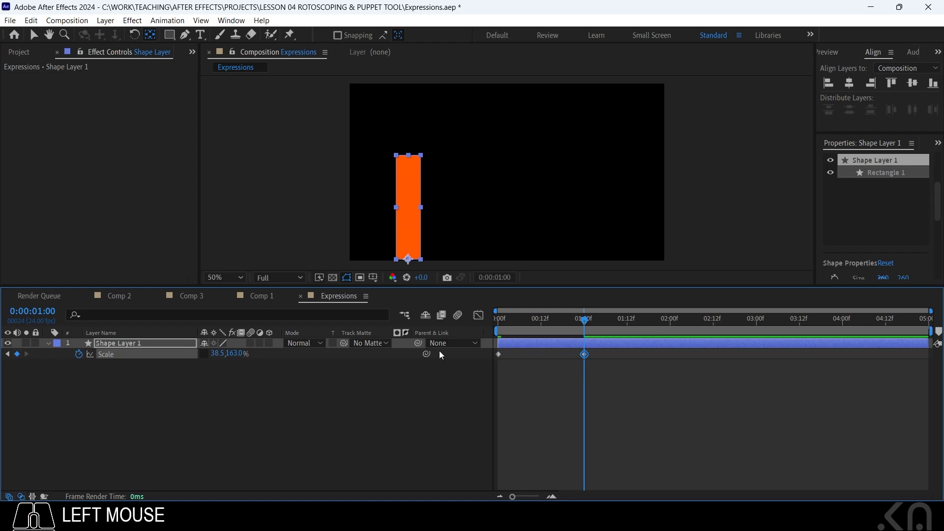
click(529, 375)
key(space)
key(space)
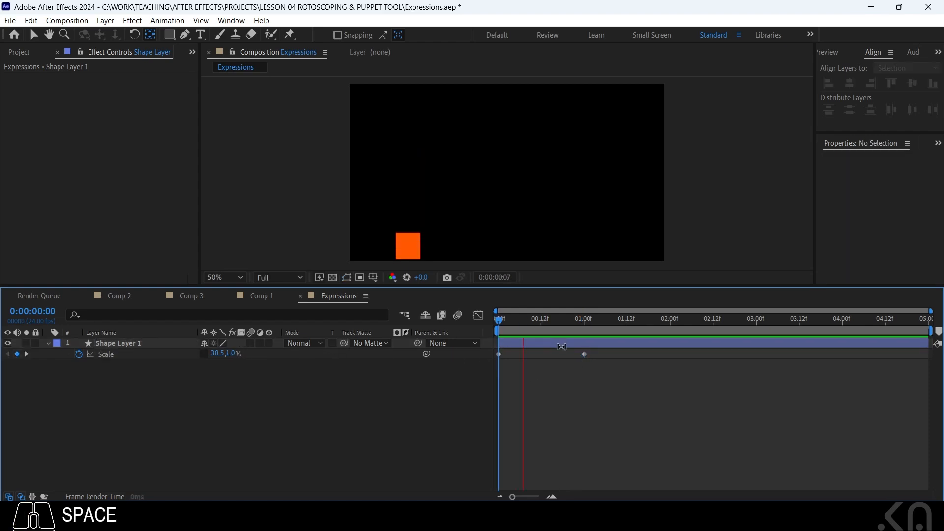
Apply Easy Ease In to the bar's second Scale keyframe.
click(584, 354)
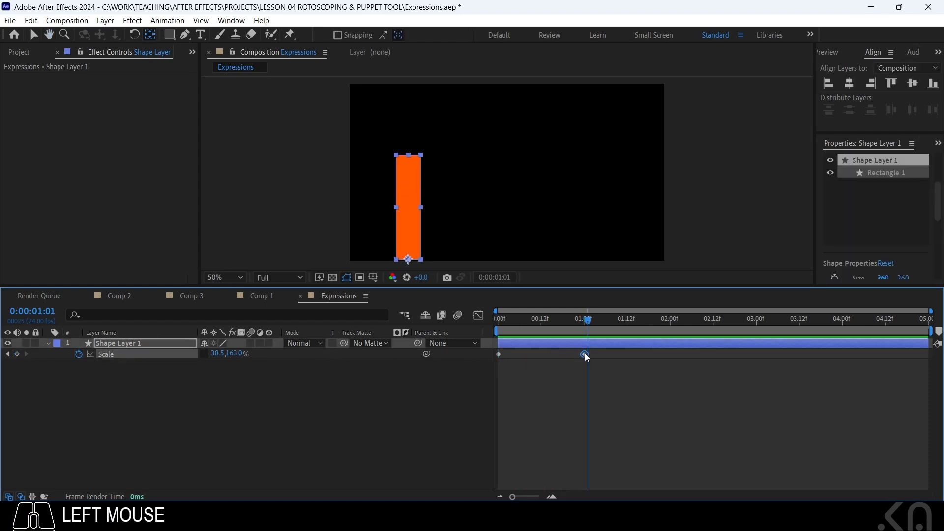
right_click(584, 354)
mouse_move(648, 344)
click(757, 394)
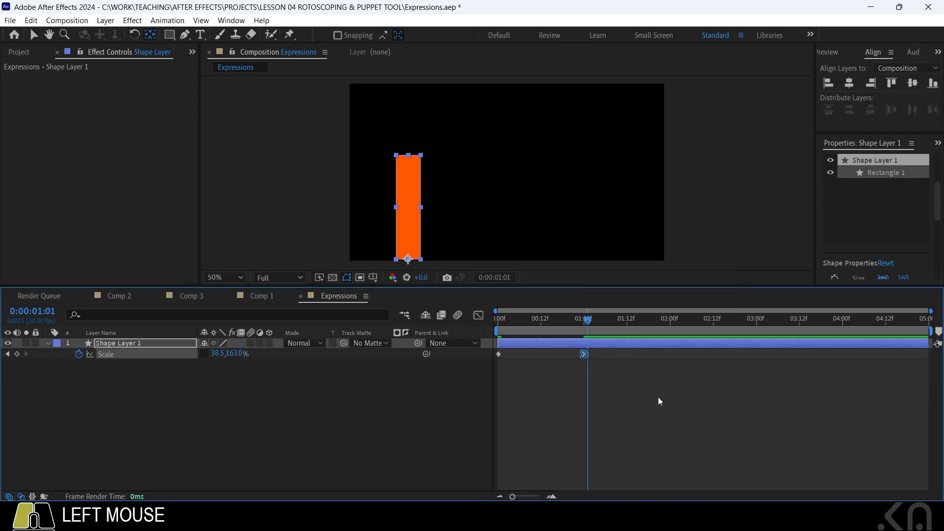
click(658, 401)
Move the second Scale keyframe to about 0:00:00:13 and preview the faster growth from the start.
drag(583, 354, 544, 359)
click(545, 379)
click(498, 321)
key(space)
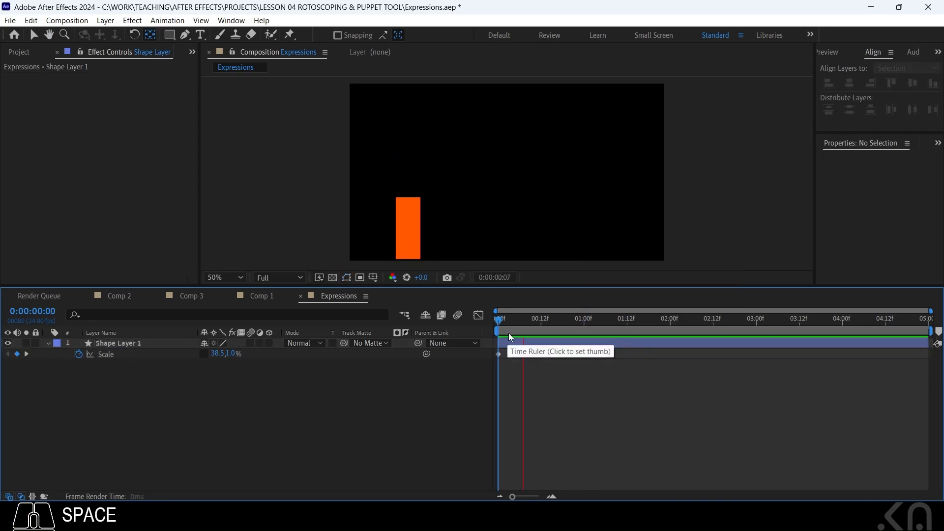
click(548, 389)
click(542, 343)
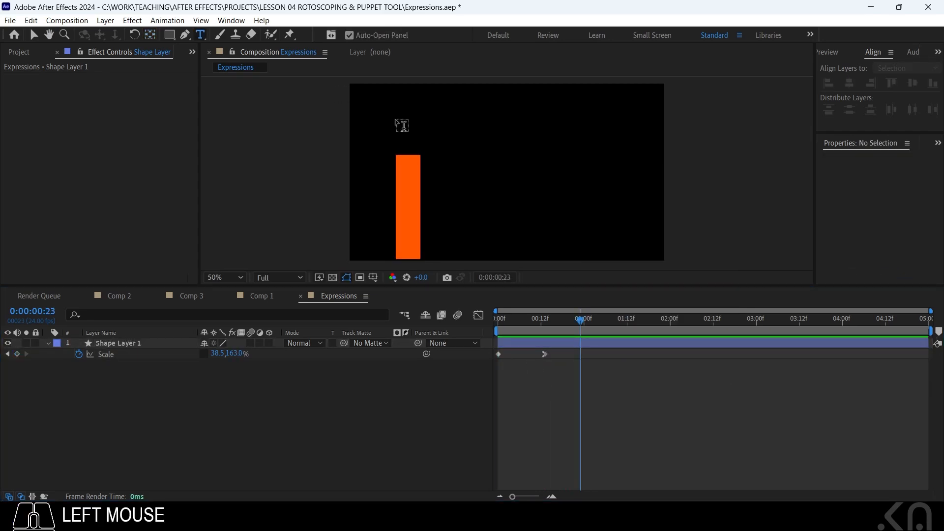
Add the text "50" and position it centred just above the orange bar.
click(402, 126)
text(50)
click(33, 35)
drag(399, 123, 408, 140)
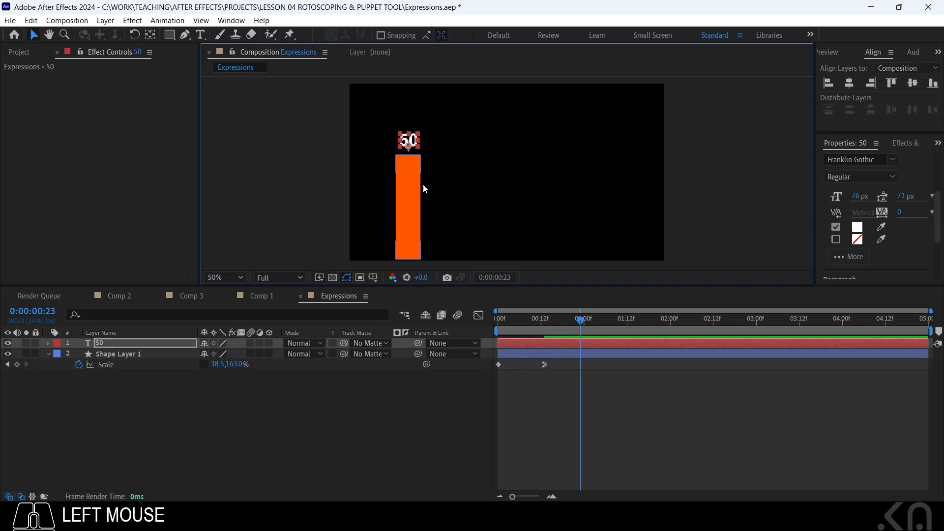
click(183, 343)
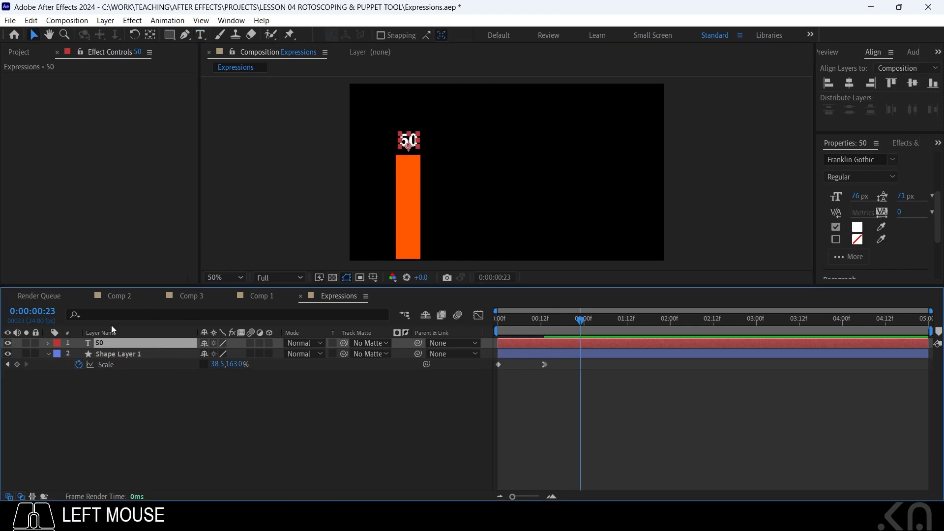
click(131, 20)
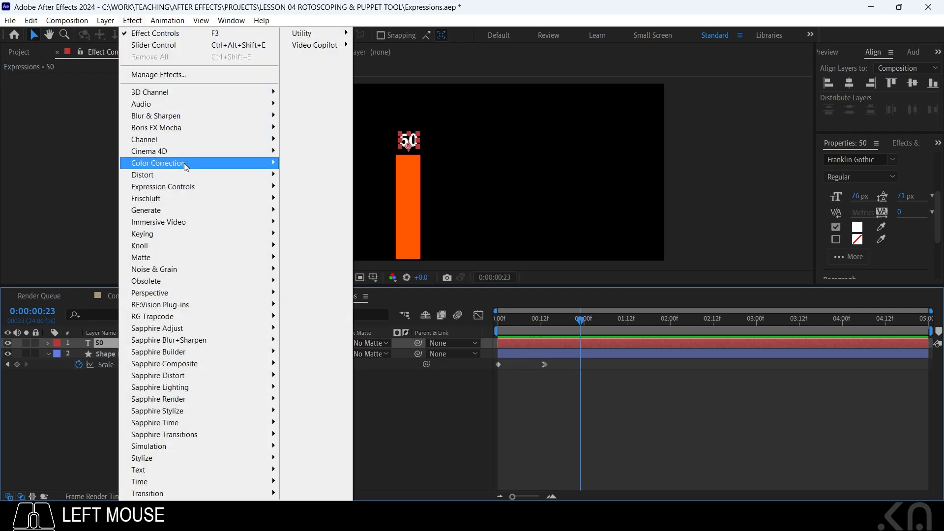
mouse_move(185, 190)
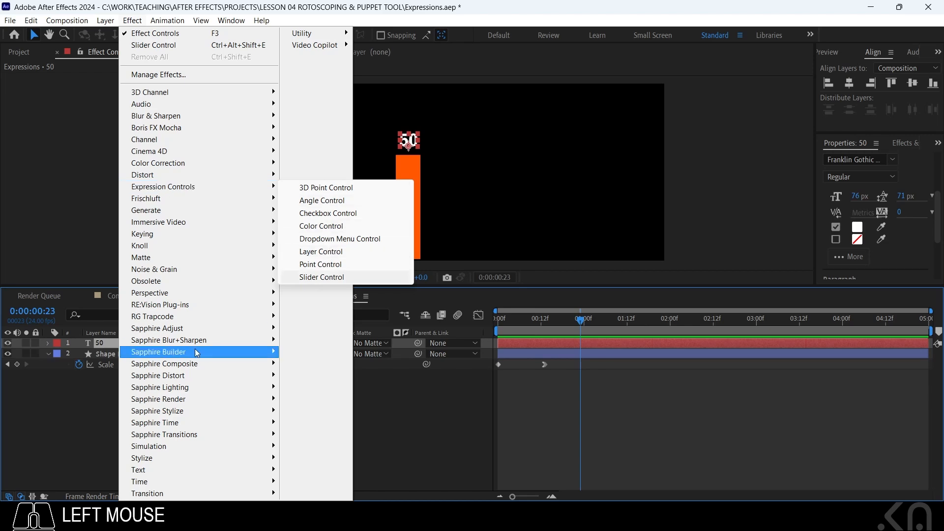
click(73, 375)
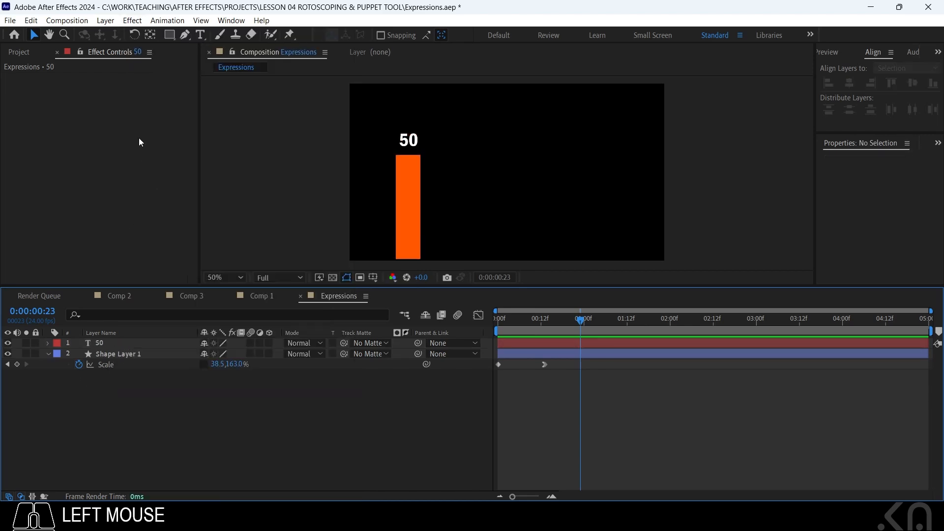
click(148, 22)
mouse_move(145, 22)
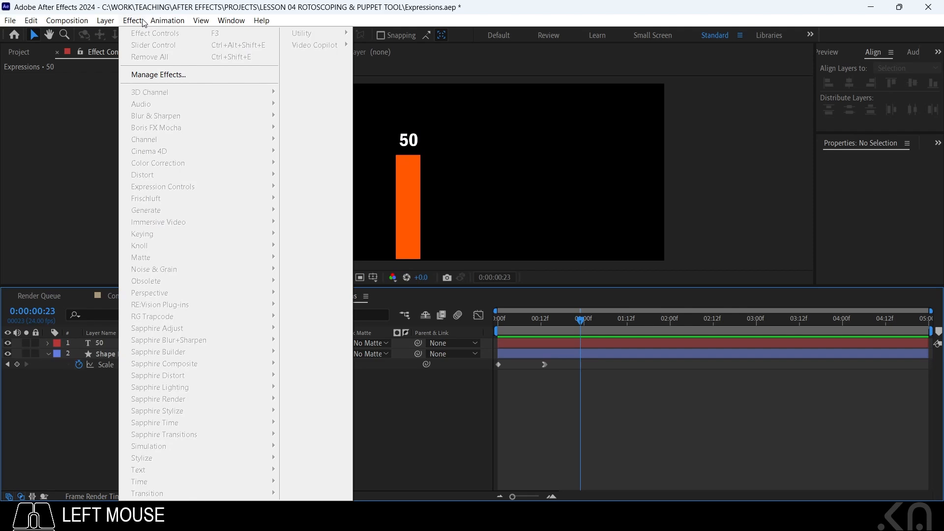
click(52, 466)
Apply the Slider Control expression effect to the "50" text layer.
click(113, 343)
click(132, 20)
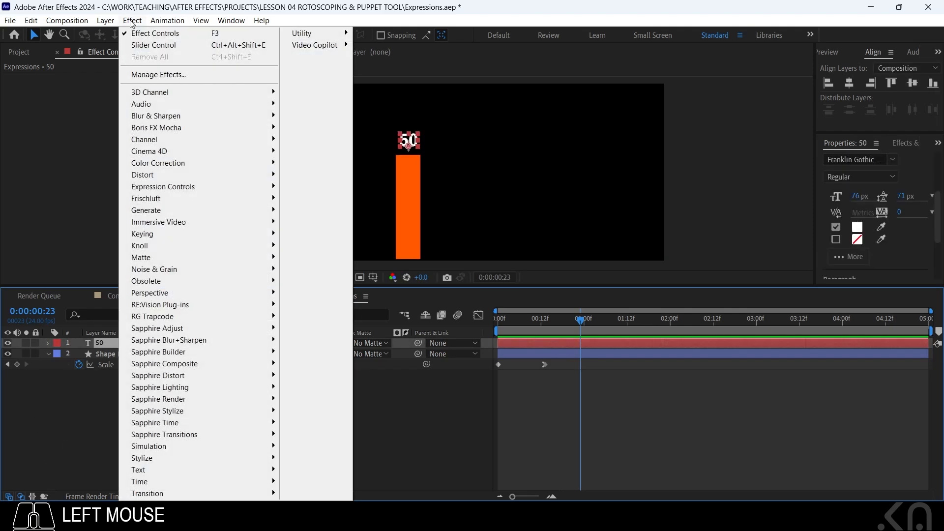
mouse_move(117, 24)
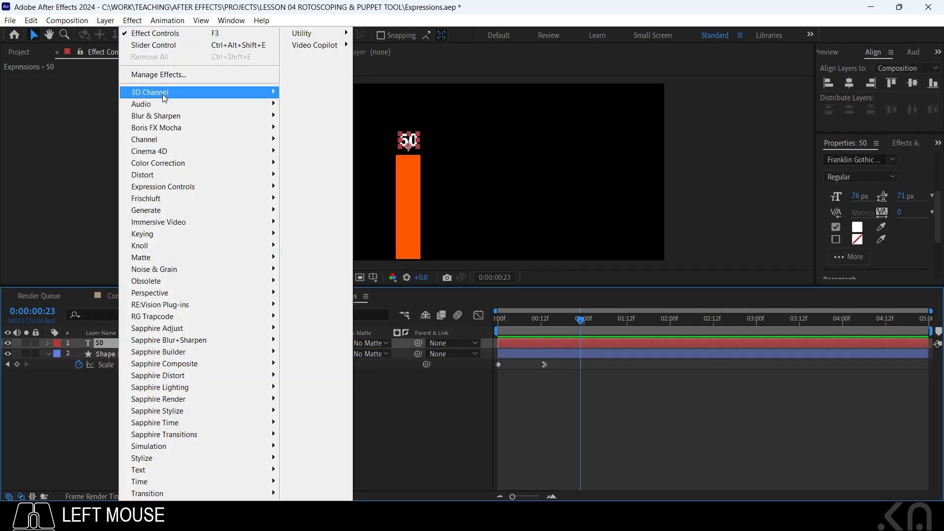
mouse_move(177, 188)
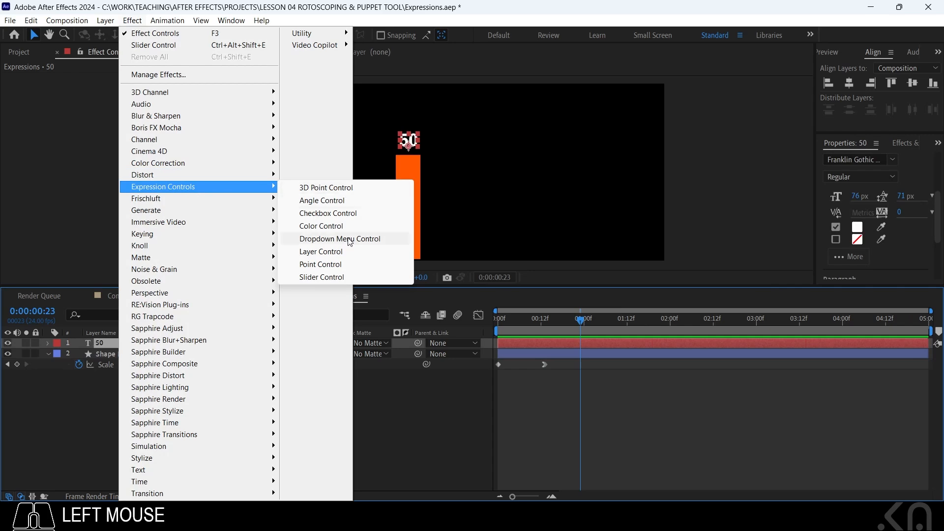
click(339, 278)
click(167, 404)
Expand the "50" text layer's Text group down to its Source Text property.
click(128, 343)
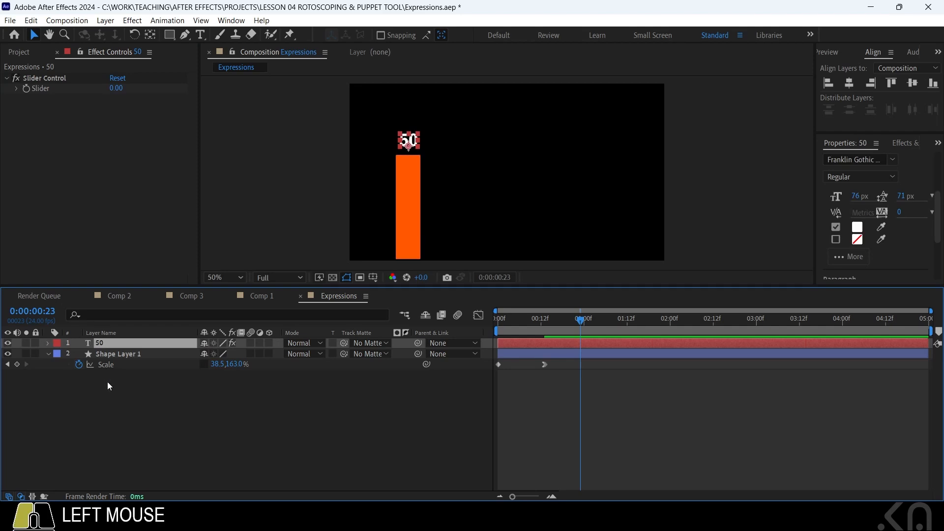
click(115, 352)
click(125, 342)
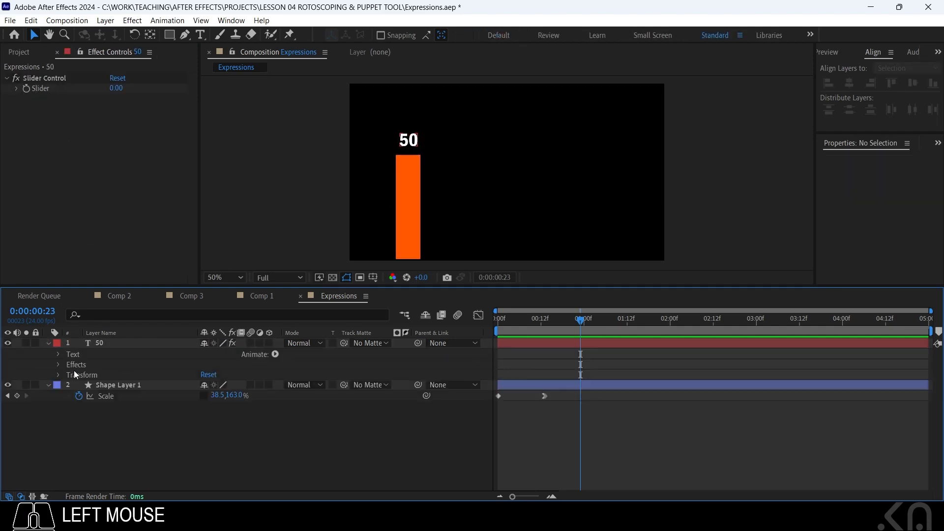
click(96, 344)
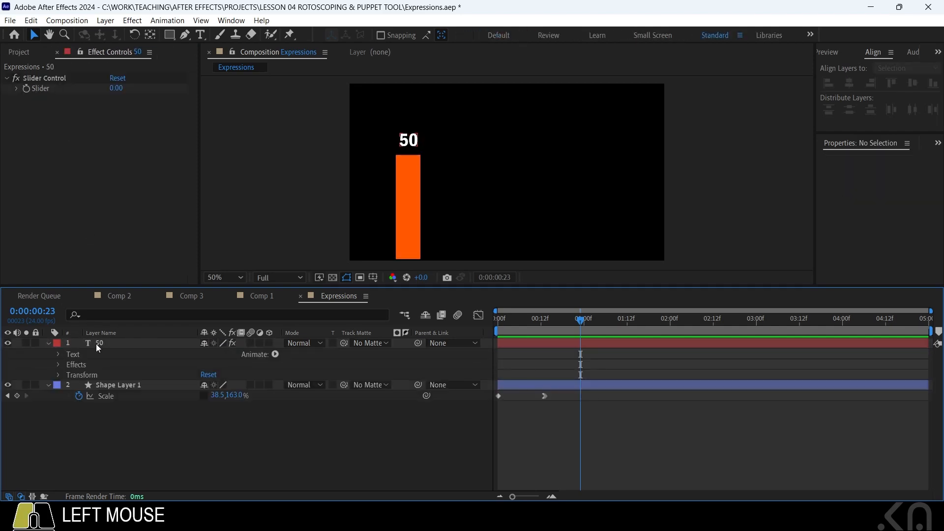
click(58, 354)
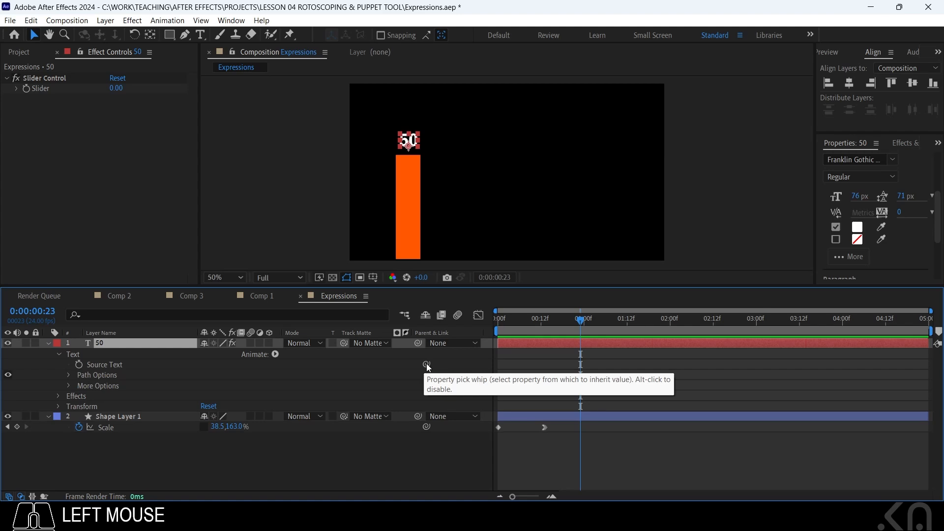
Try linking the Source Text property to the Slider value, look at the expression, and undo the link.
drag(426, 365, 44, 93)
click(121, 176)
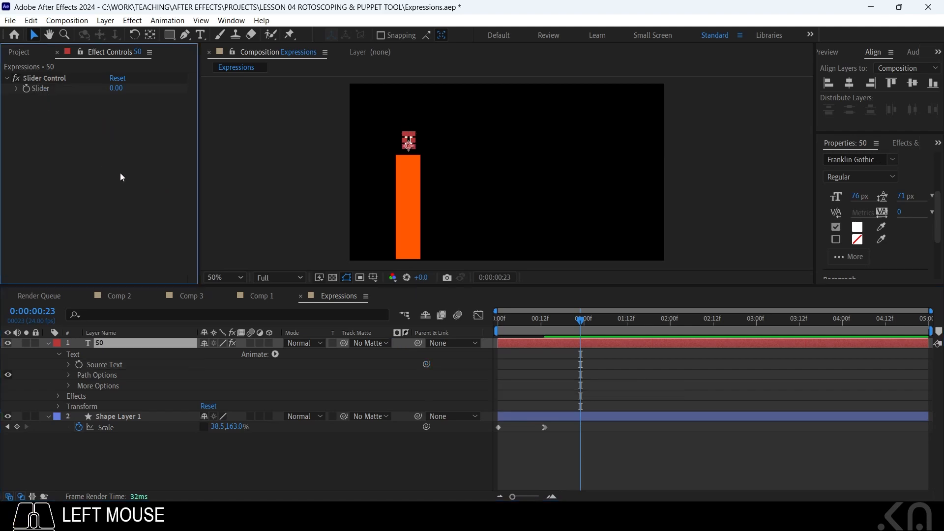
click(333, 445)
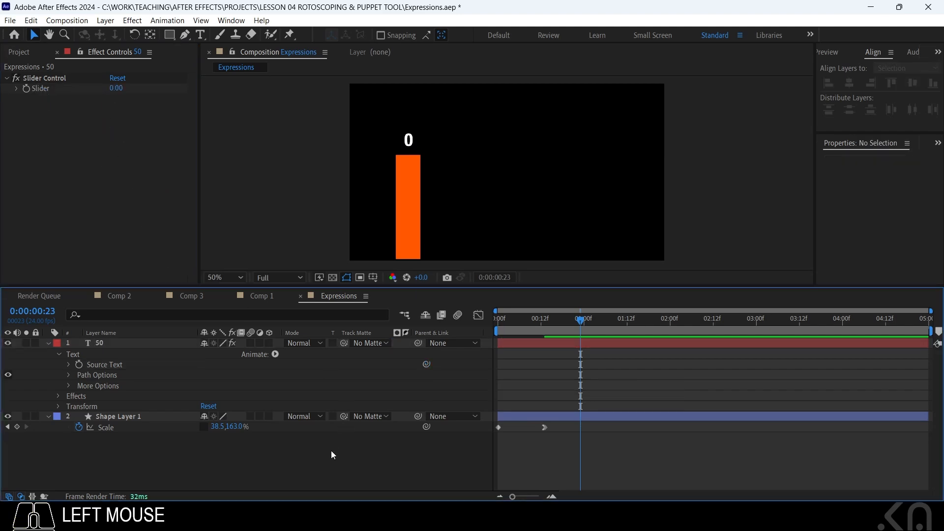
click(69, 365)
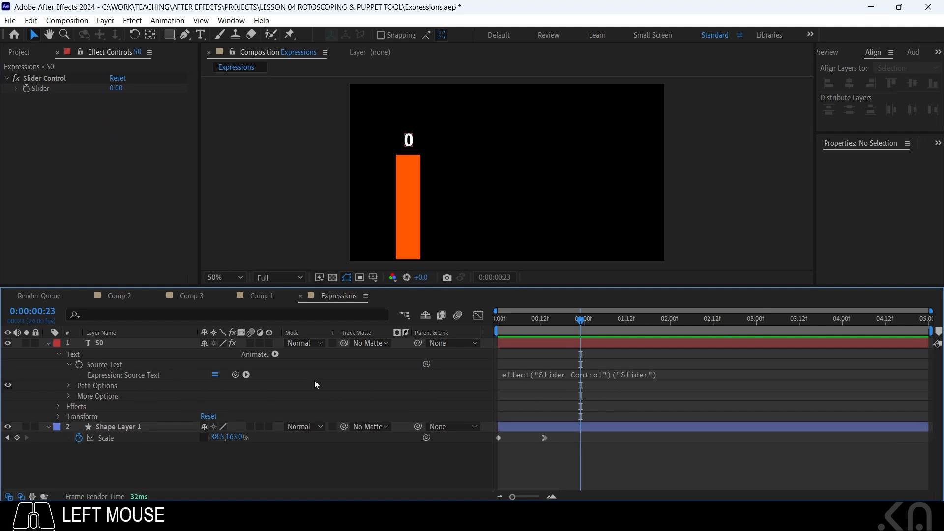
key(ctrl+z)
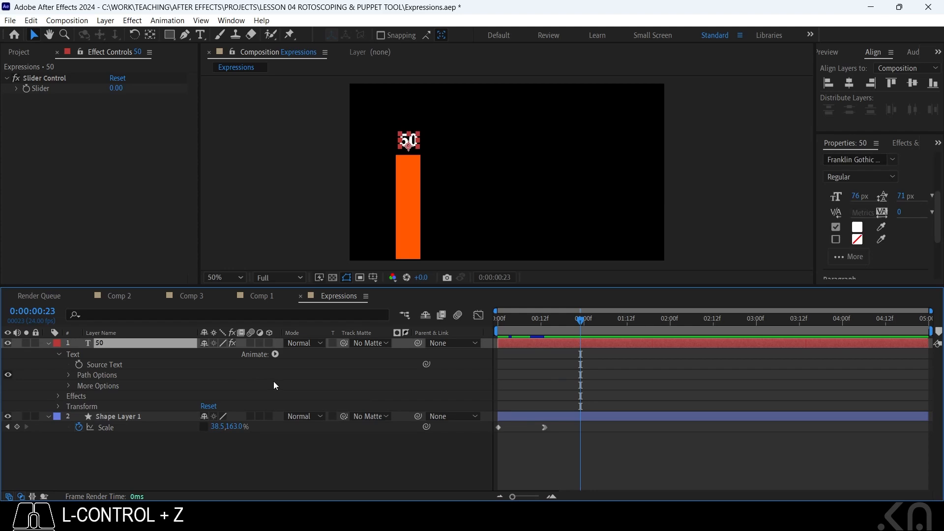
Link the text layer's Source Text to the Slider property with the pick whip and reveal its expression.
click(274, 381)
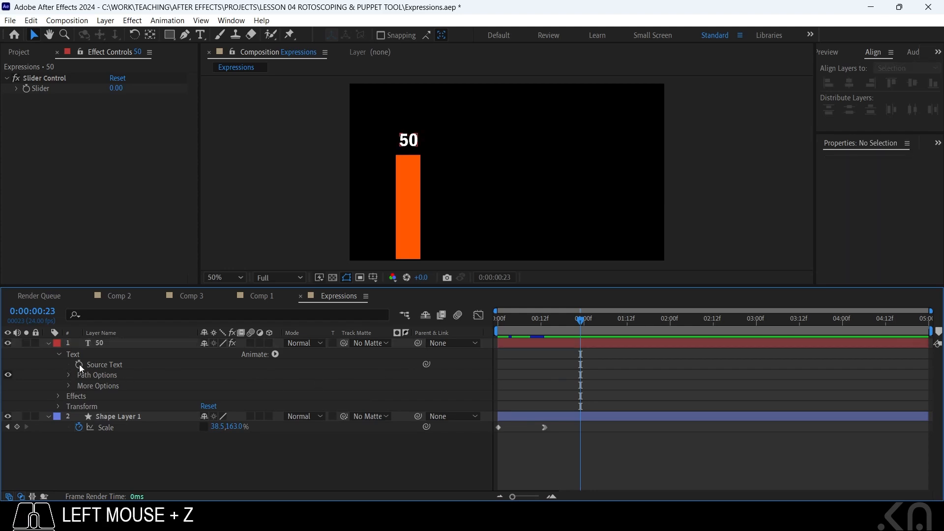
click(99, 365)
drag(427, 365, 51, 87)
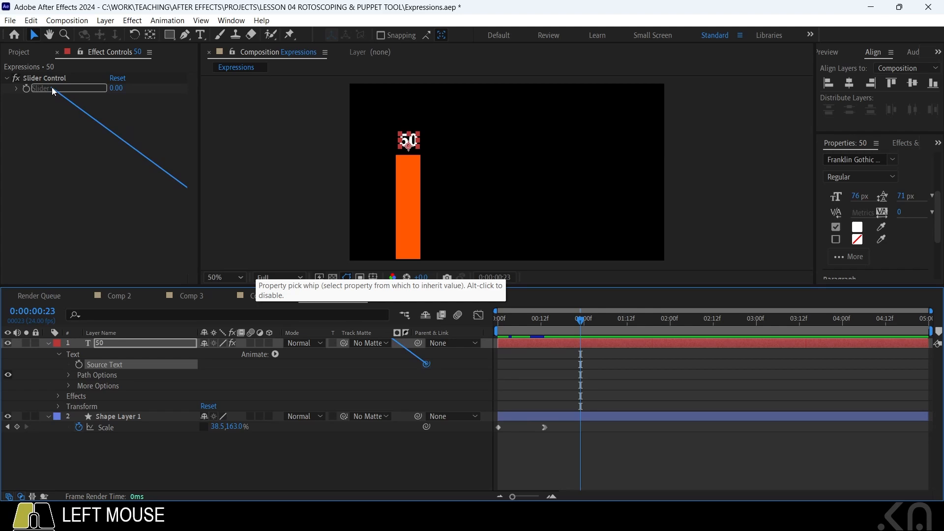
drag(51, 87, 51, 87)
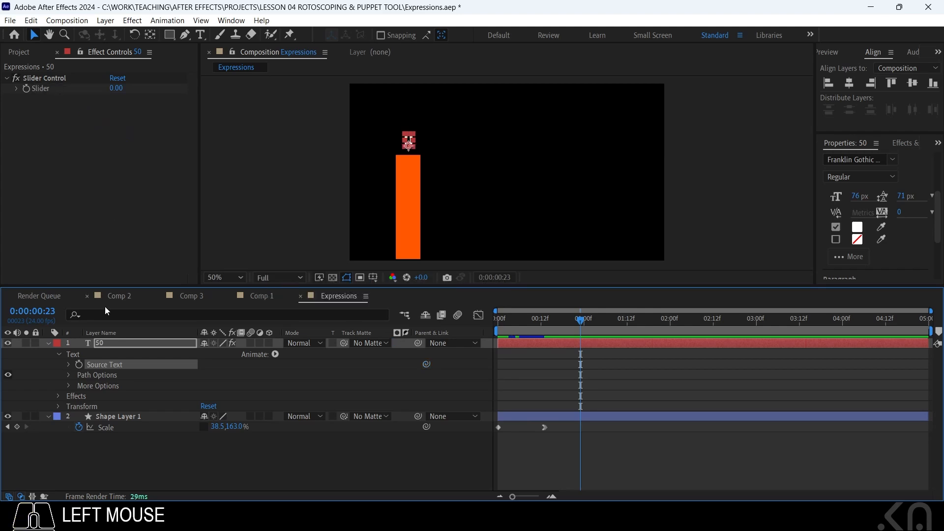
click(69, 364)
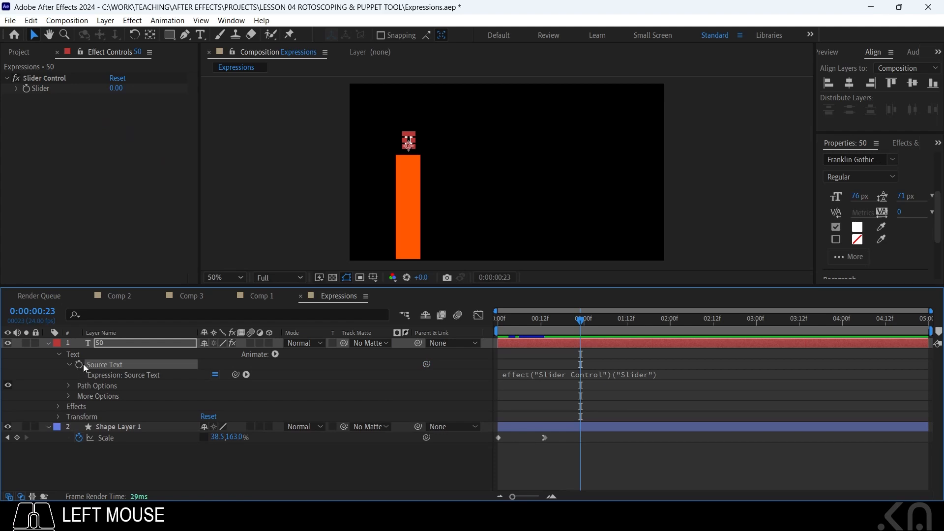
Set the Slider to 88 and scrub the timeline to test the linked number.
click(501, 320)
drag(504, 323, 563, 320)
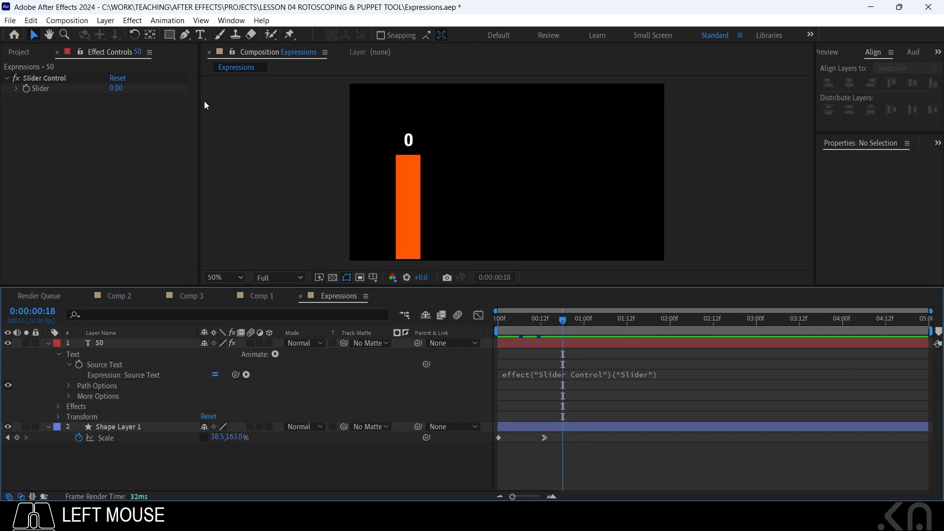
drag(115, 89, 167, 89)
click(132, 153)
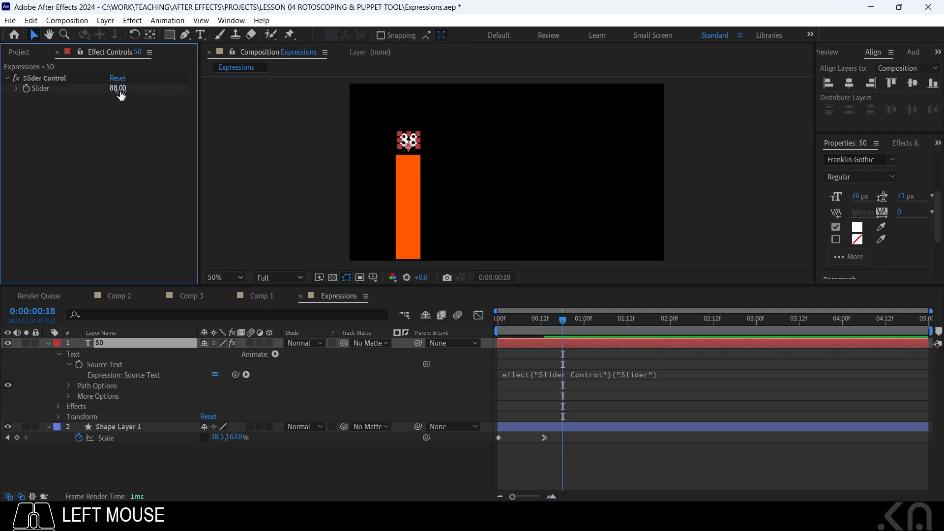
click(515, 393)
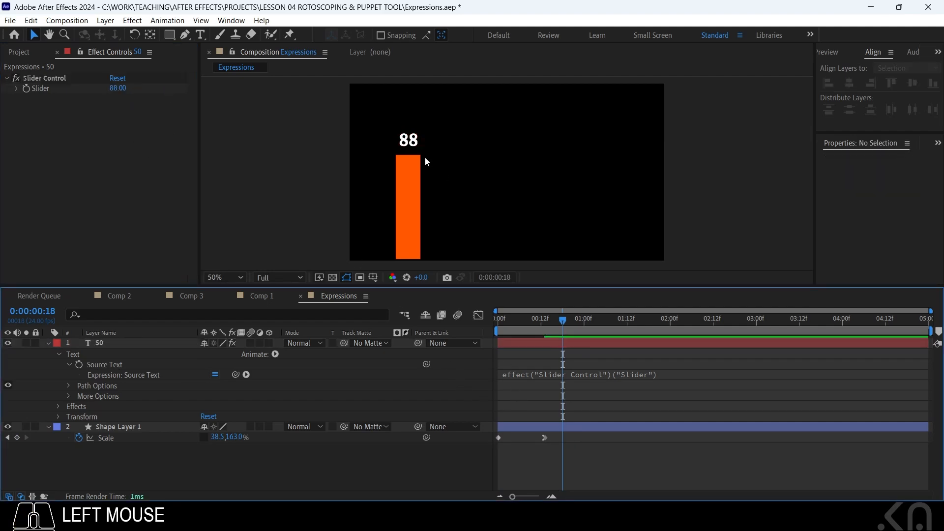
drag(563, 320, 600, 320)
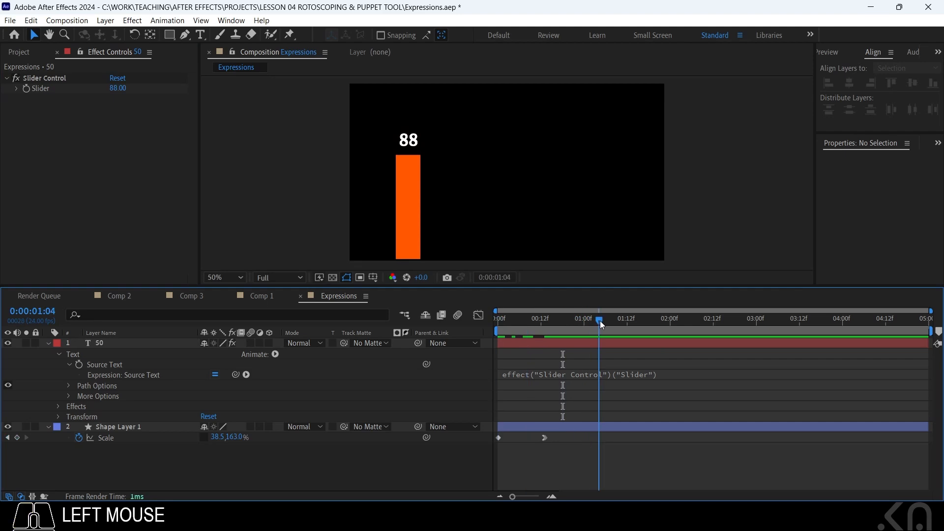
Switch to Notepad and copy the snippet .value.toFixed(0)+"%" from Expressions.txt.
click(661, 375)
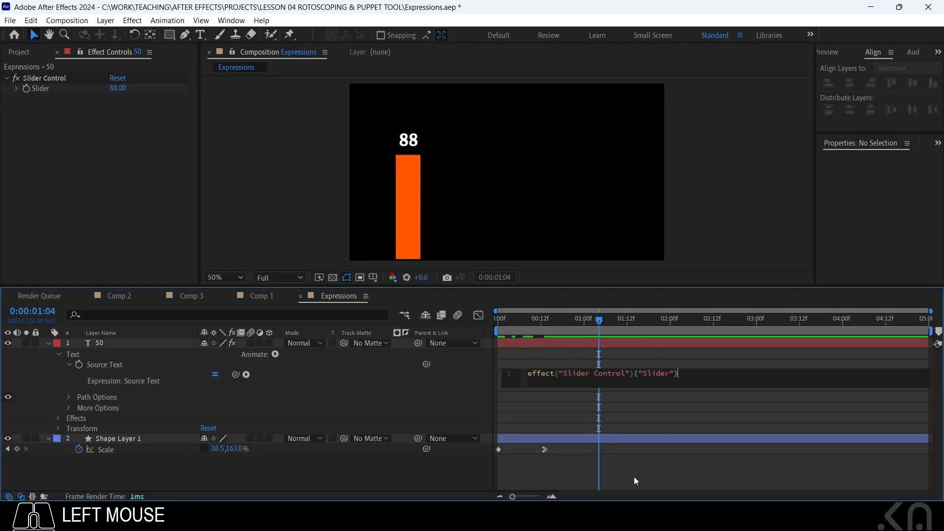
click(597, 516)
click(321, 358)
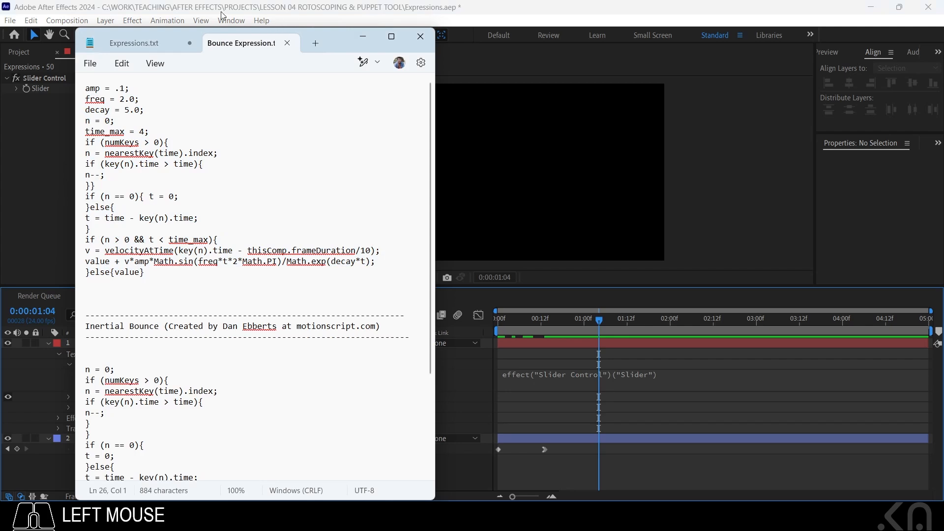
click(134, 43)
click(139, 193)
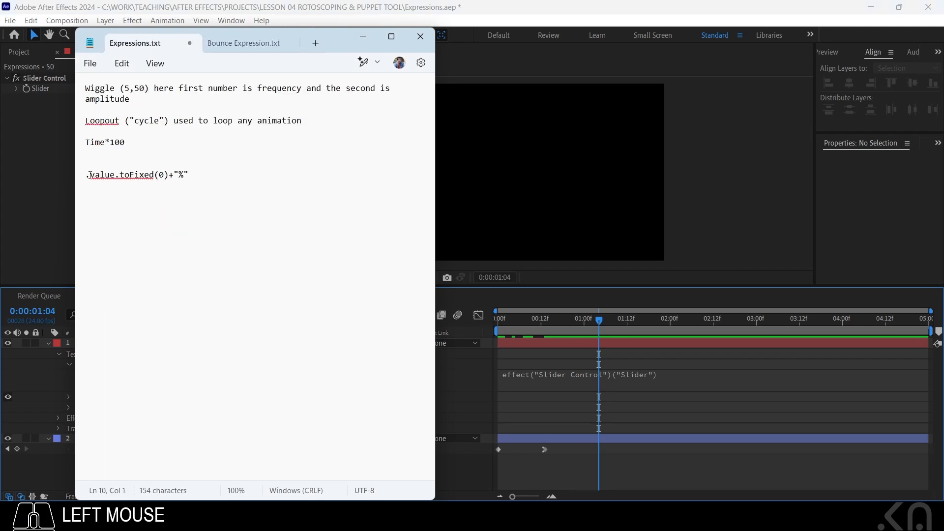
drag(188, 176, 84, 175)
key(ctrl+c)
Append .value.toFixed(0)+"%" to the end of the Source Text expression in After Effects, and set the Slider to 59.
click(714, 382)
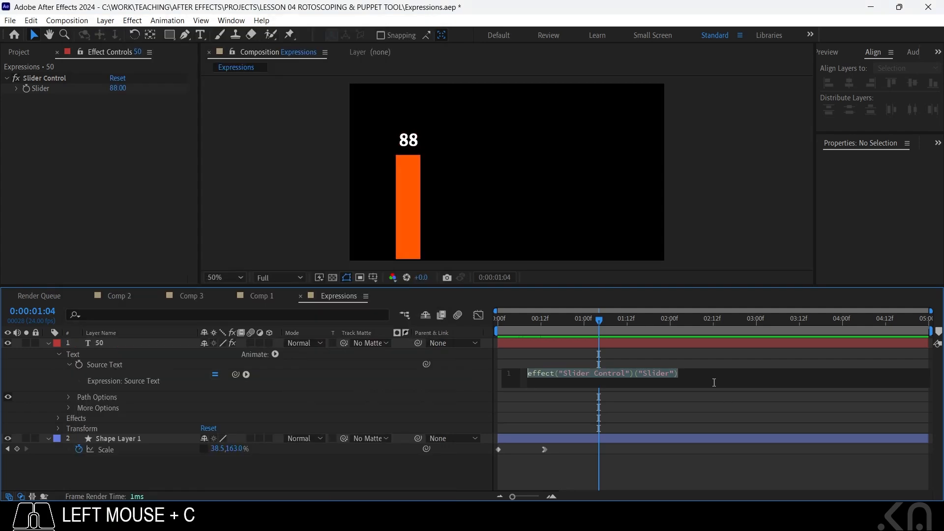
click(709, 382)
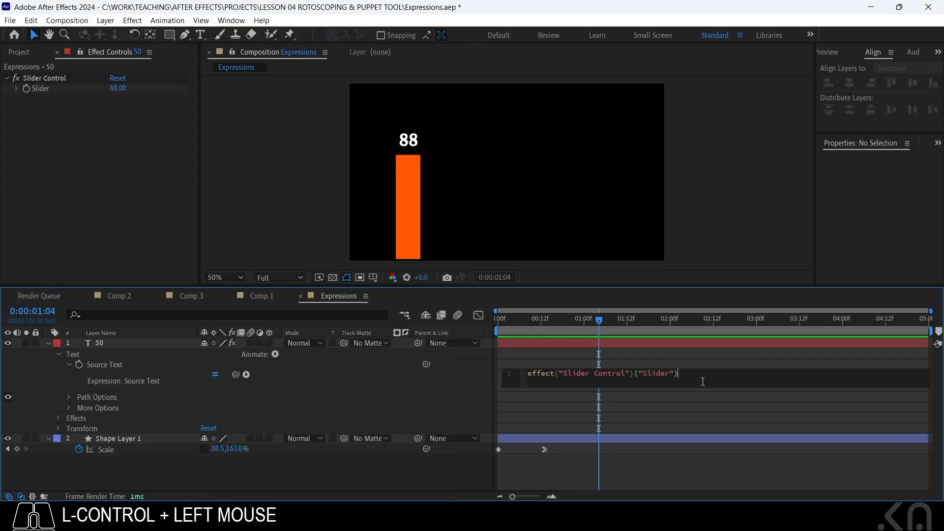
key(ctrl+v)
click(782, 380)
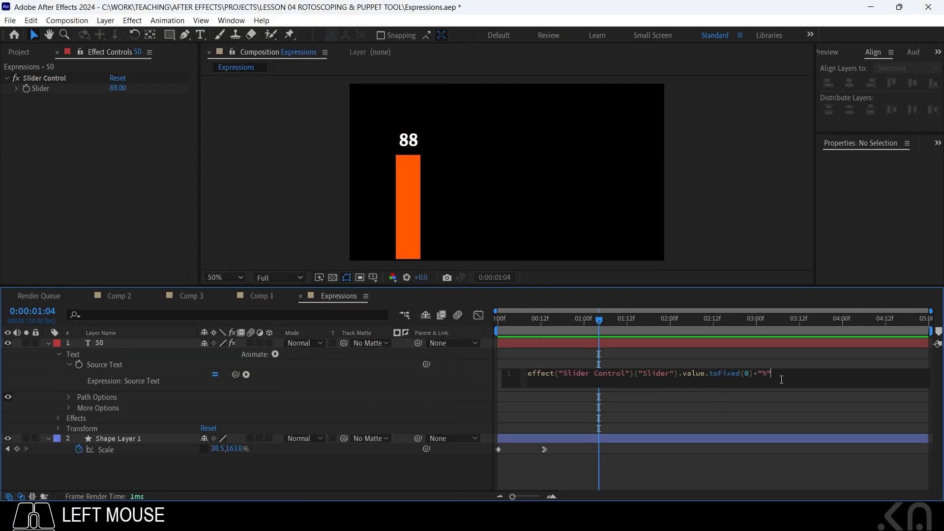
click(177, 200)
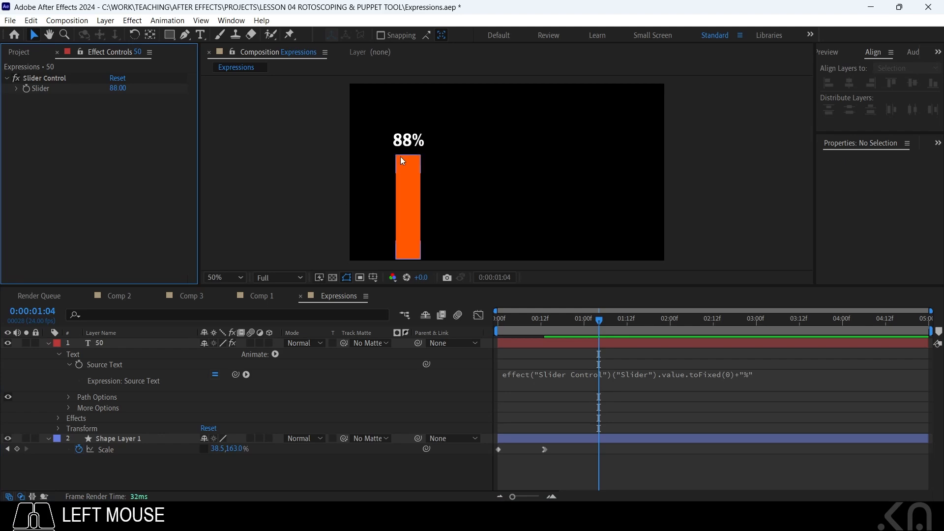
drag(117, 88, 94, 88)
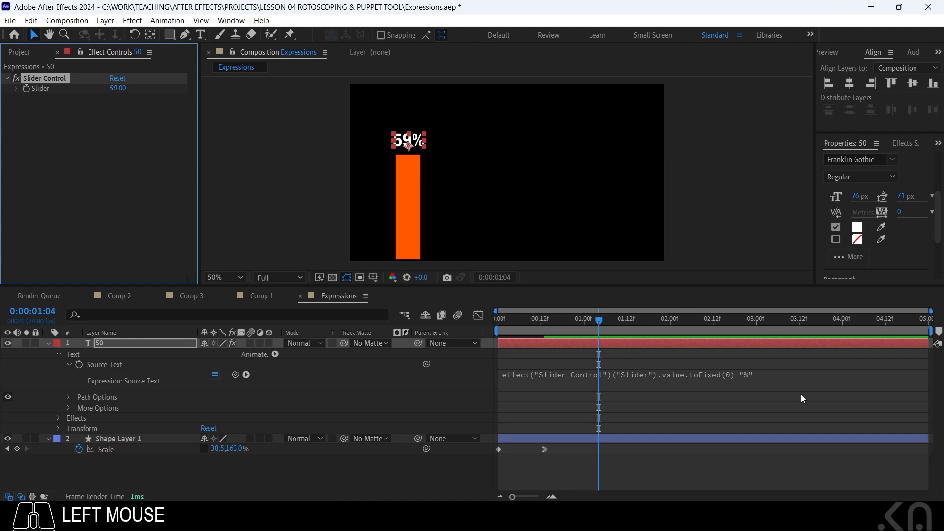
Change the expression's decimal setting to toFixed(1) and set the Slider to 60.
click(769, 387)
click(748, 373)
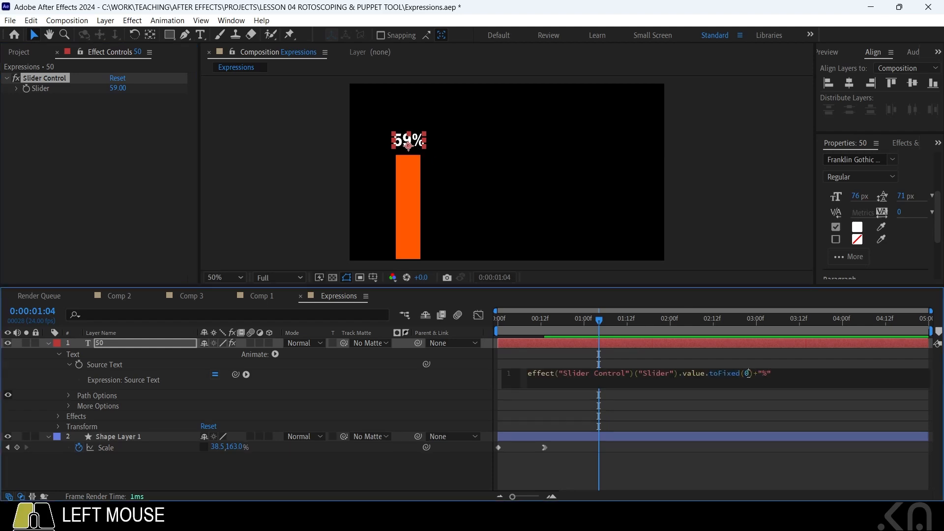
double_click(748, 373)
text(1)
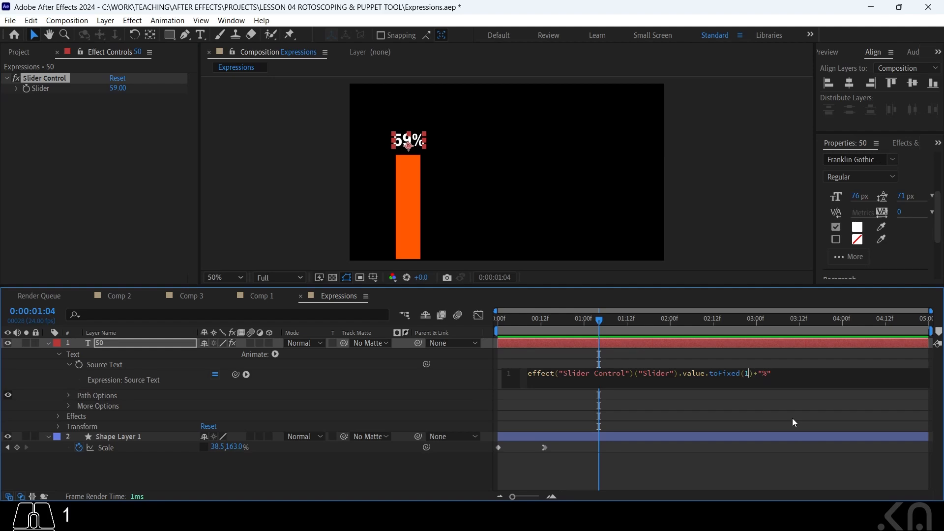
click(811, 392)
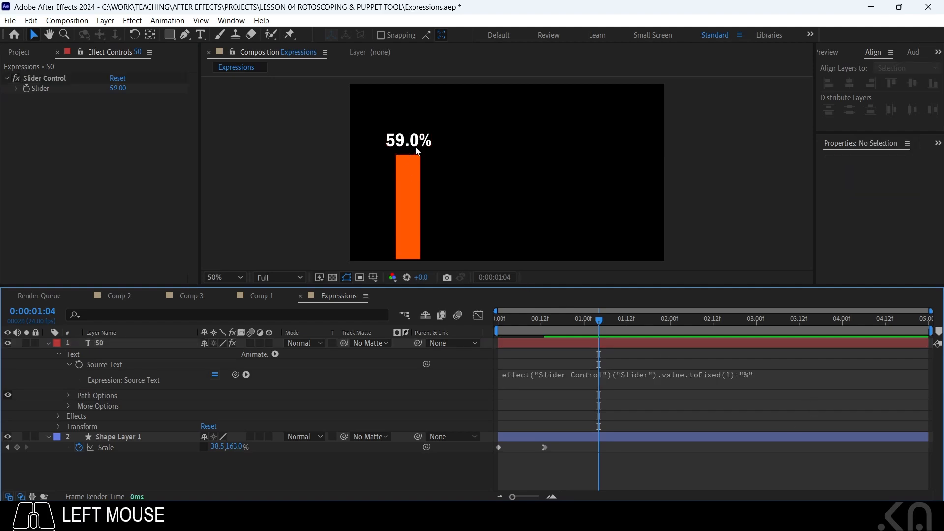
mouse_move(118, 88)
mouse_down()
mouse_move(192, 86)
mouse_move(101, 86)
mouse_move(131, 87)
mouse_move(120, 87)
mouse_up()
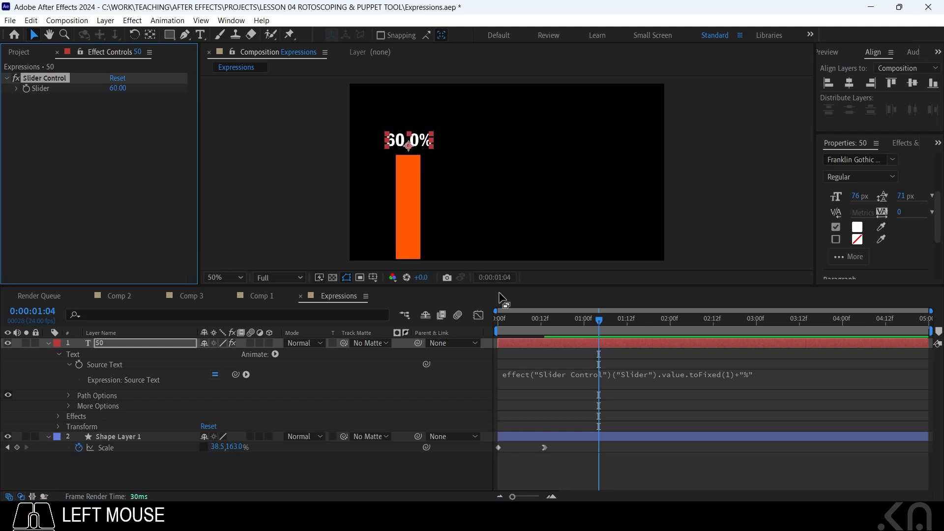
Replace the % suffix in the Source Text expression with $ and set the Slider to 83.
click(614, 364)
click(745, 379)
click(765, 371)
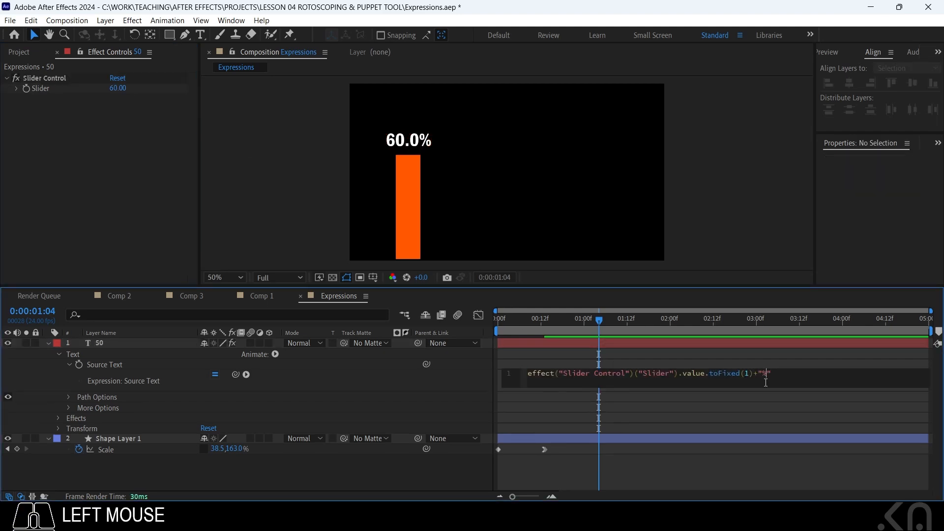
key(BackSpace)
text($)
click(774, 405)
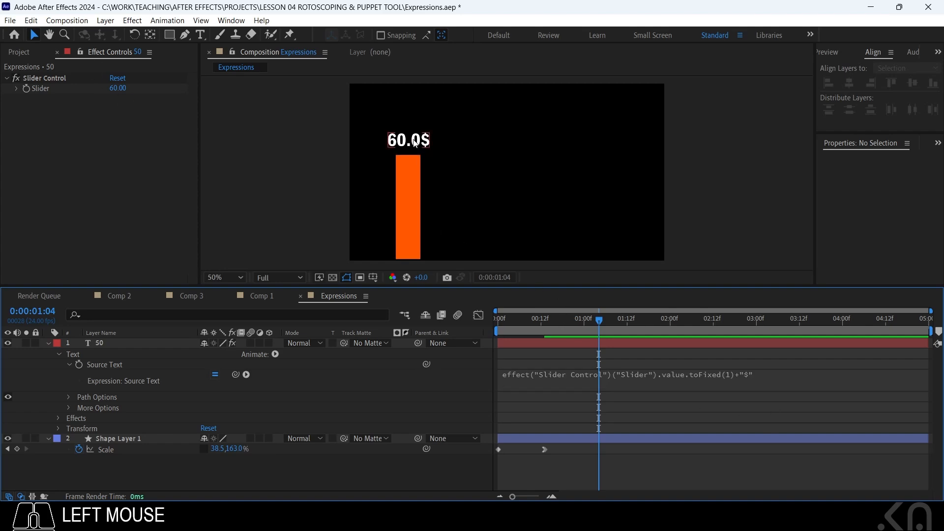
mouse_move(118, 88)
mouse_down()
mouse_move(76, 88)
mouse_move(130, 88)
mouse_move(96, 88)
mouse_move(118, 88)
mouse_up()
Copy the whole Source Text expression and paste it into the message box of the ChatGPT chat in the browser.
click(649, 386)
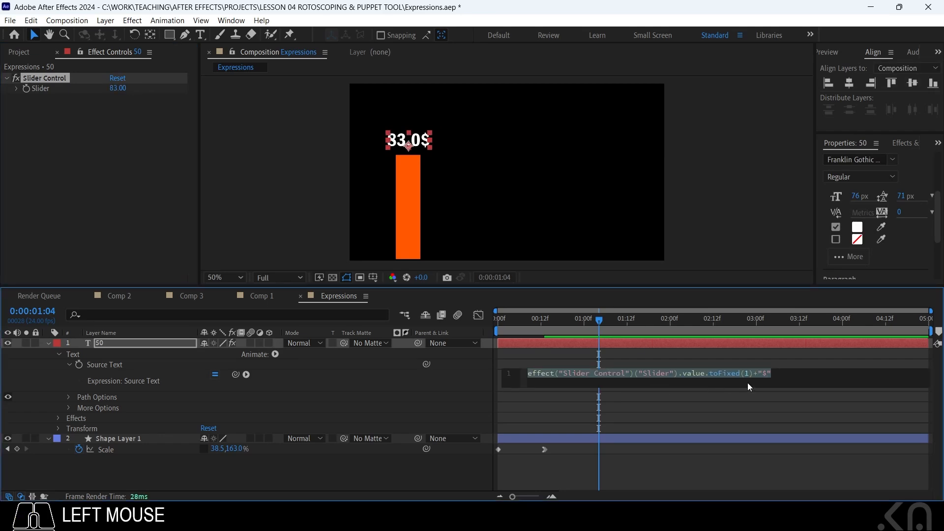
click(777, 379)
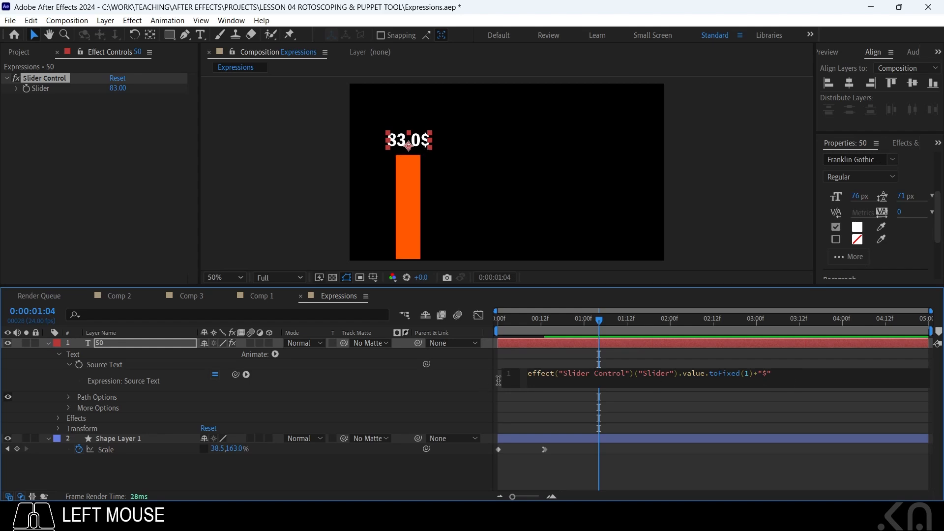
drag(819, 383, 528, 373)
key(ctrl+c)
key(alt+Tab)
key(ctrl+v)
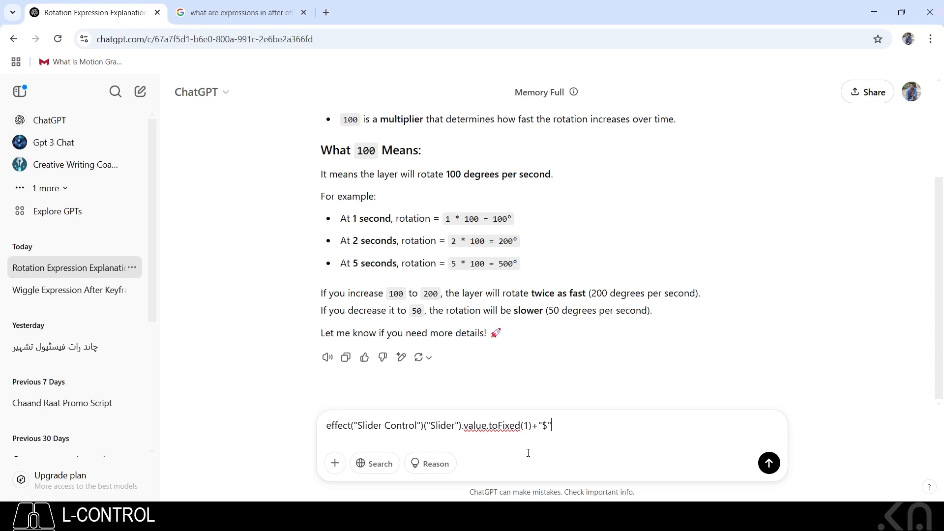
Add "I am using this expression in which $ sign is appearing at the end. I want this $ sign in the beginning" and send it.
key(shift+Return)
text(I am u)
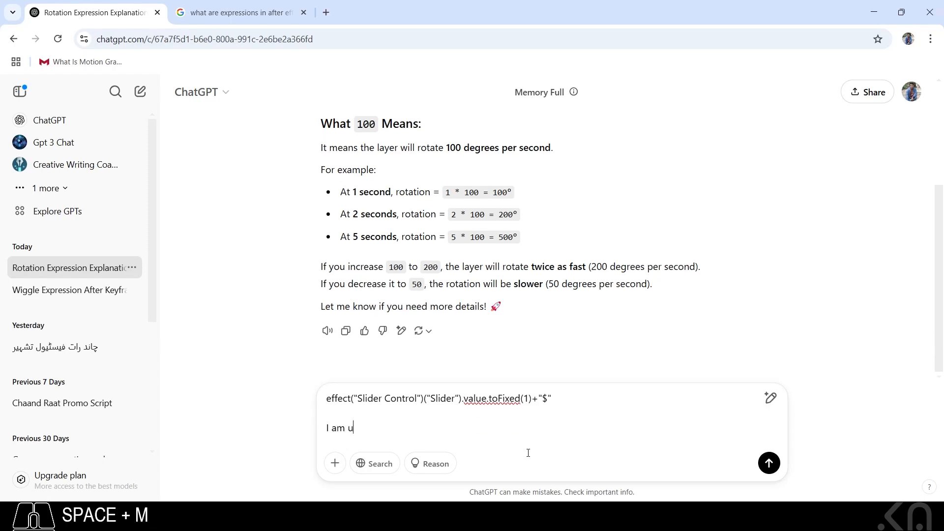
text(sing this expression in which)
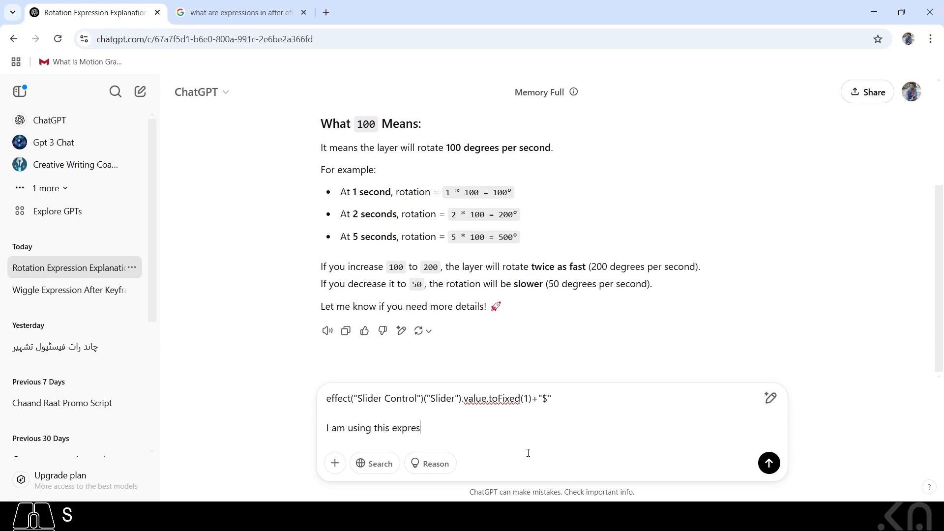
text(n i)
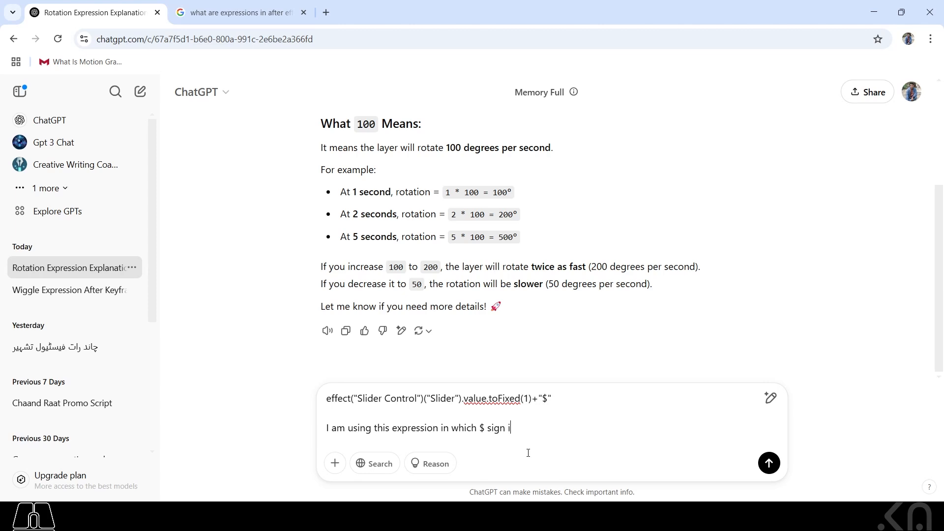
text(s appearing at the end. I want this doll)
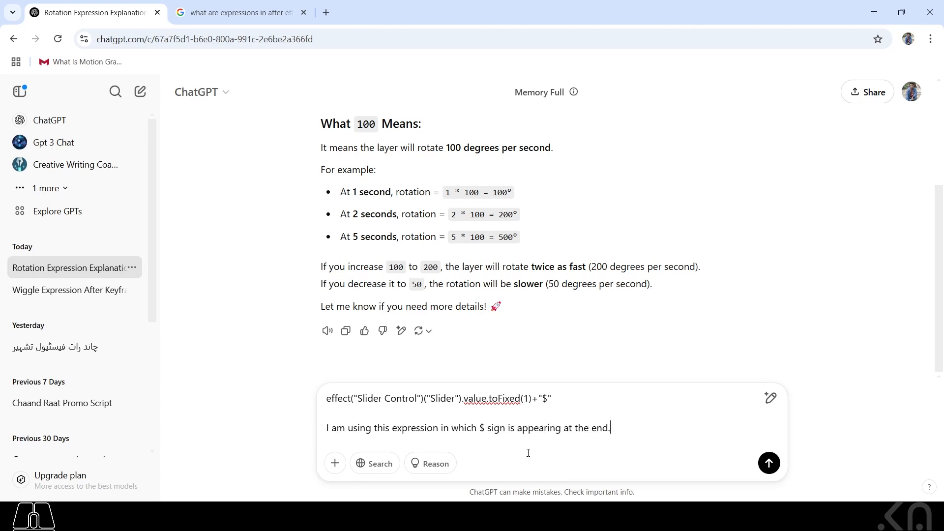
key(BackSpace)
key(BackSpace)
key(BackSpace)
key(BackSpace)
text($ sign in the beginning)
key(Return)
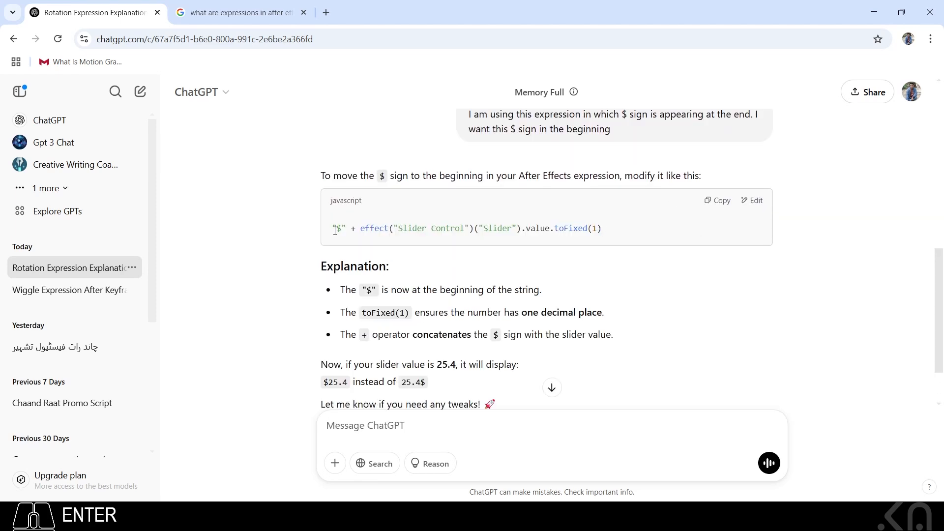
Copy the "$" + part at the start of ChatGPT's suggested expression and switch back to After Effects.
drag(356, 229, 332, 229)
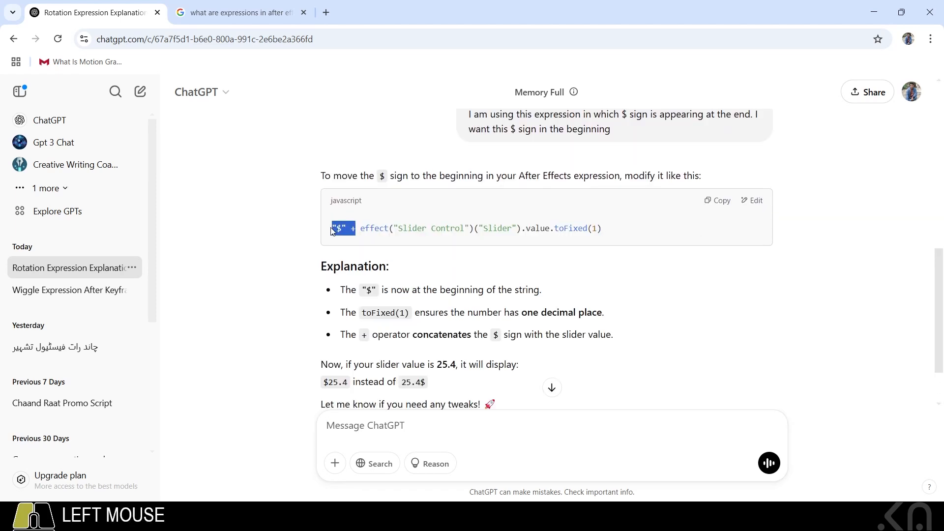
key(ctrl+c)
key(alt+Tab)
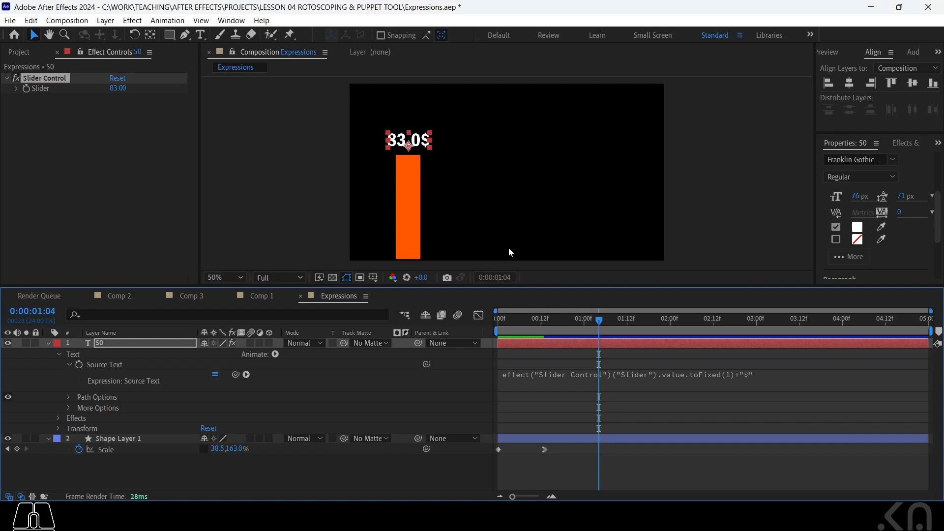
Remove +"$" from the end of the Source Text expression, paste "$" + in front of effect, and apply it.
click(548, 376)
click(789, 374)
key(BackSpace)
key(BackSpace)
key(BackSpace)
key(BackSpace)
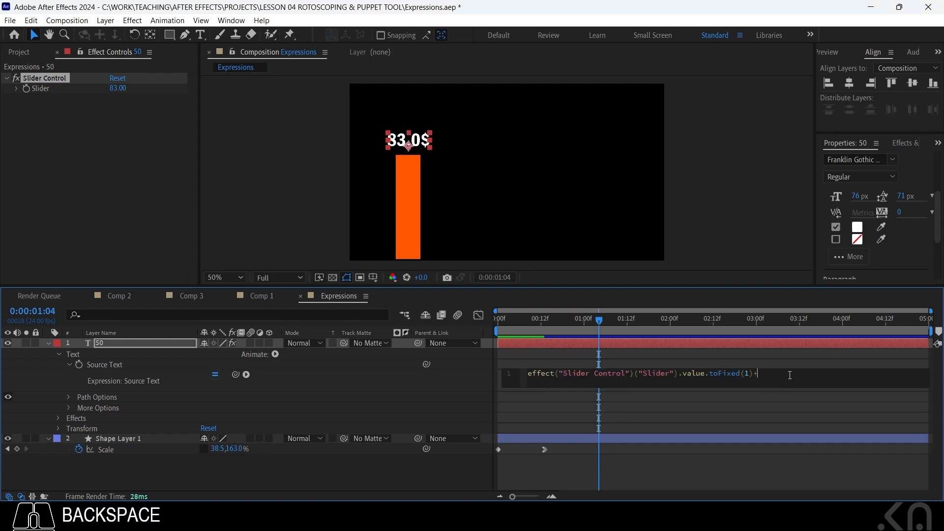
key(ctrl+Left)
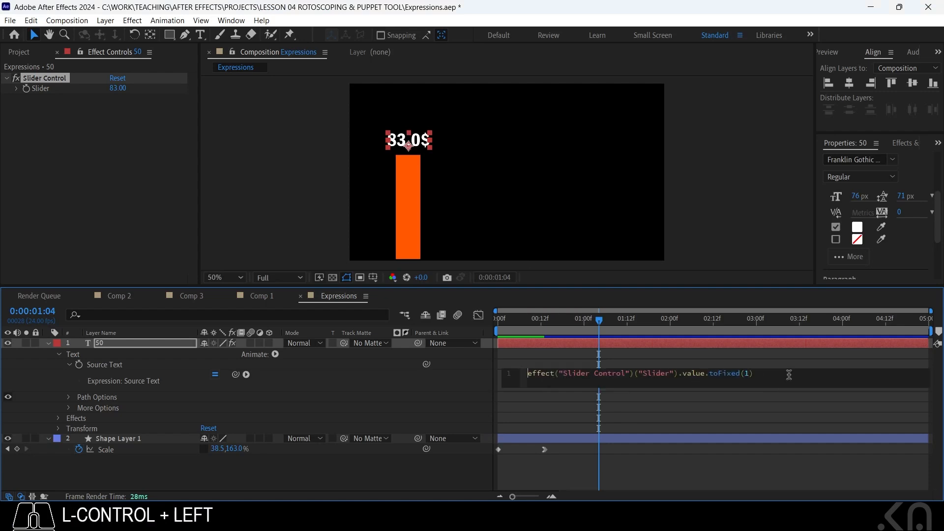
key(ctrl+v)
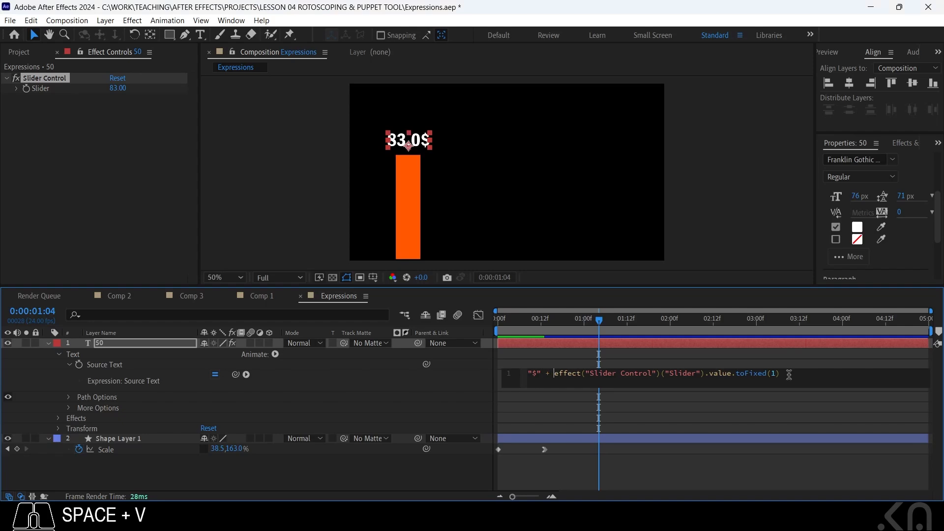
click(829, 374)
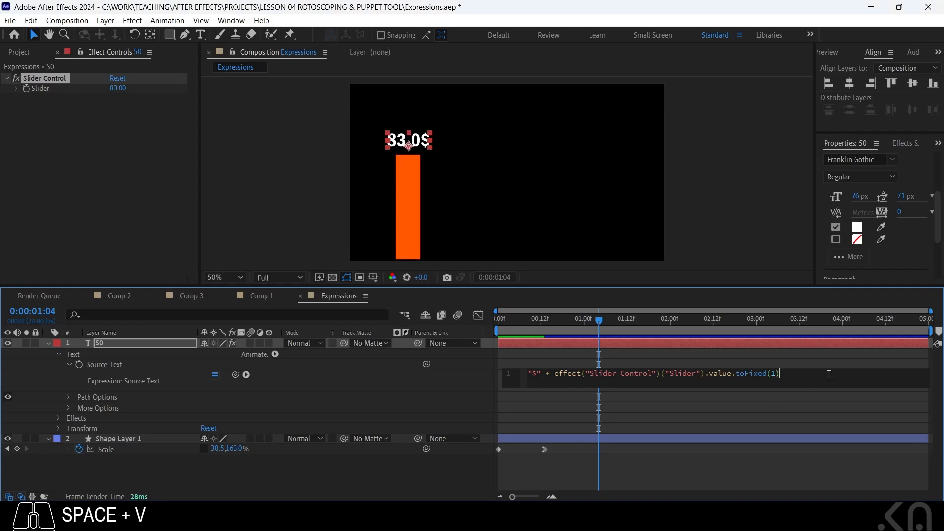
click(250, 241)
Set the Slider to 402 and collapse the properties of the number text layer.
drag(114, 97, 295, 98)
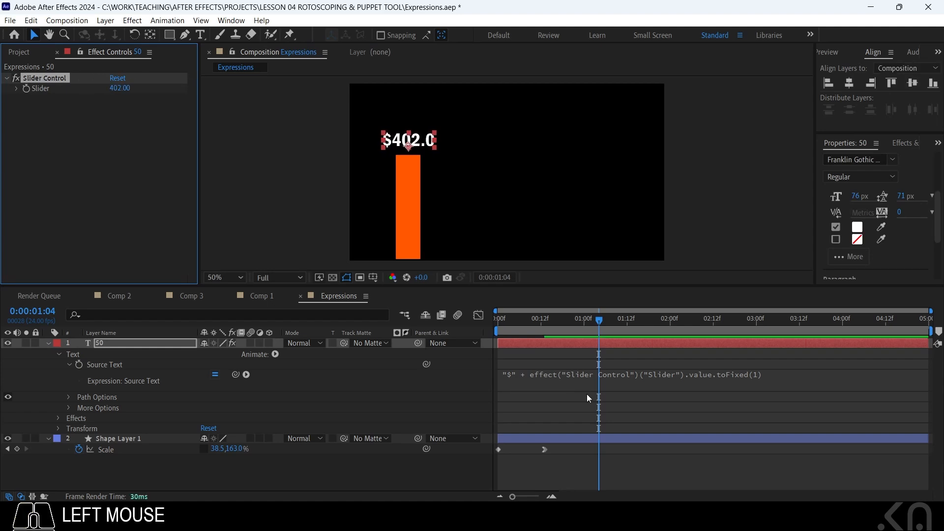
click(588, 398)
click(561, 378)
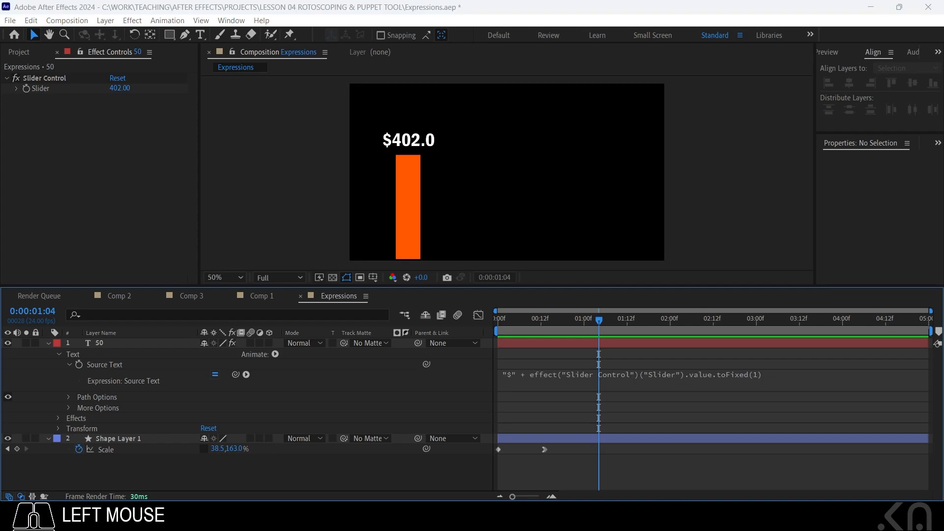
click(105, 343)
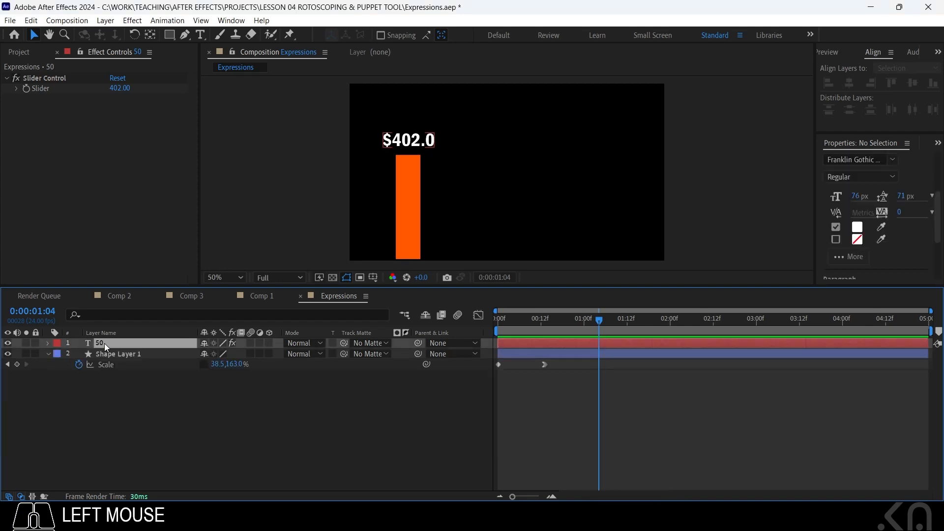
click(133, 380)
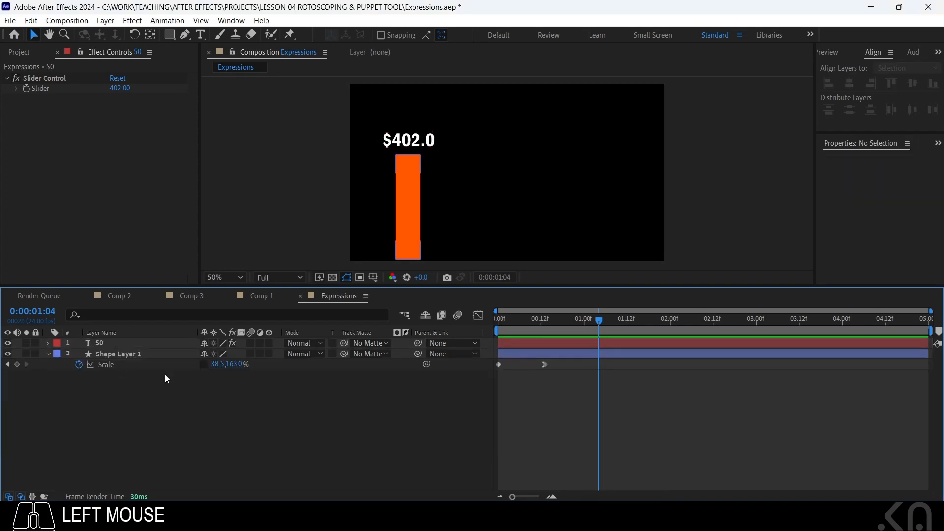
Compare the time text and layers in Comp 1, Comp 2 and Comp 3.
click(262, 296)
click(190, 297)
click(121, 295)
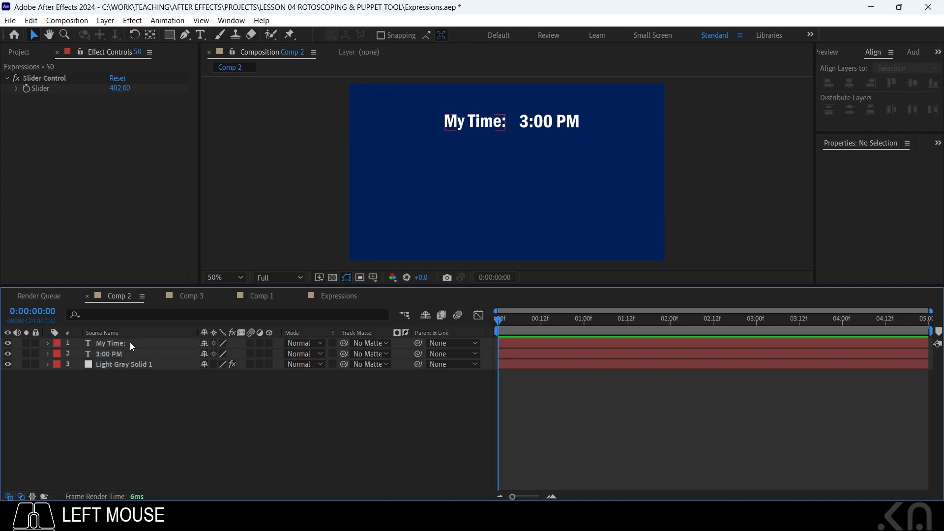
click(255, 297)
click(192, 296)
click(119, 296)
click(264, 296)
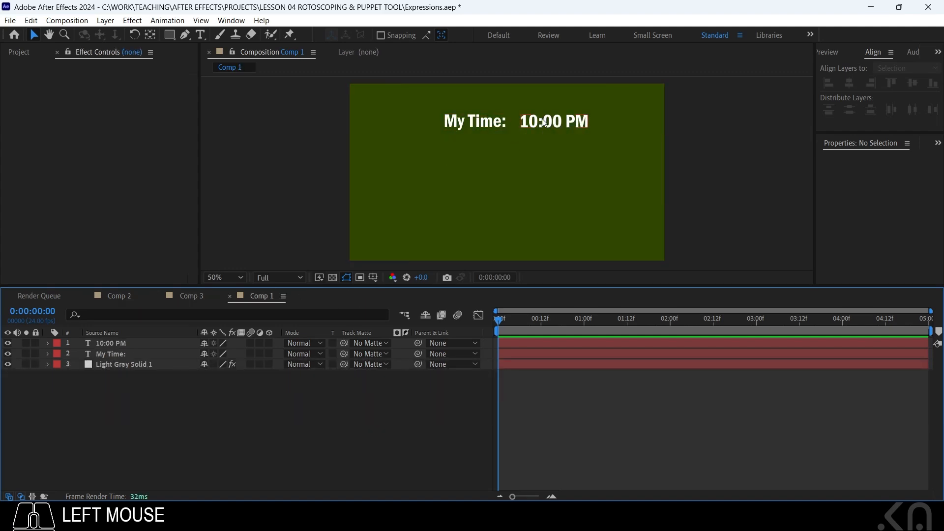
Change the word My to Your in Comp 3's time label.
click(191, 296)
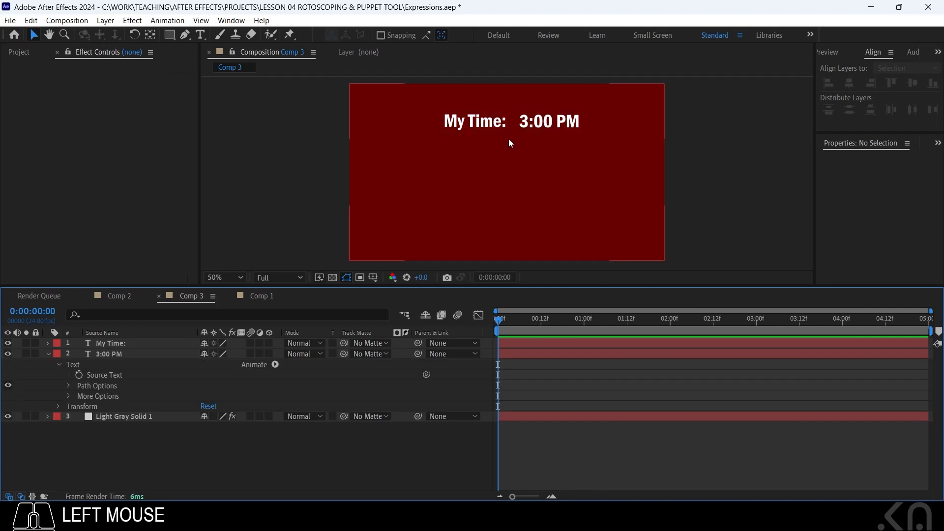
double_click(465, 124)
drag(466, 125, 447, 118)
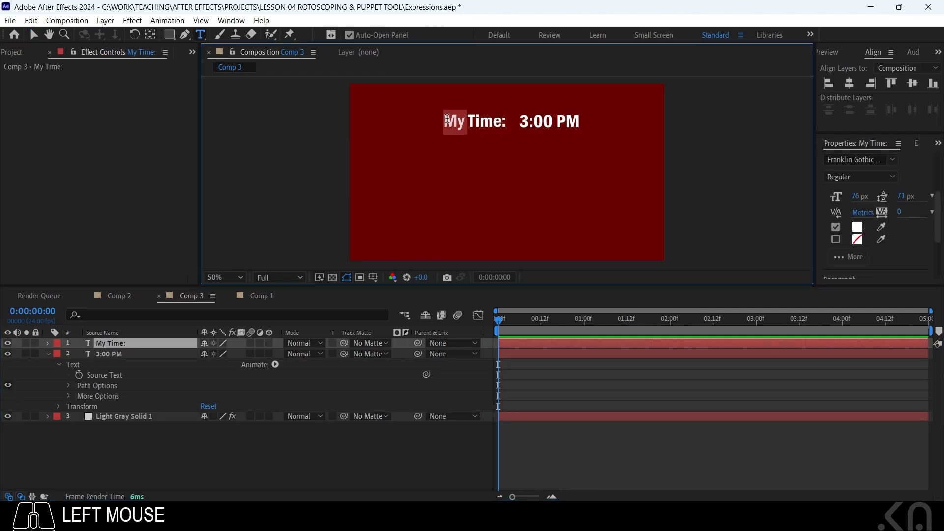
text(Your)
Change Comp 2's time label to "Her Time:".
click(114, 295)
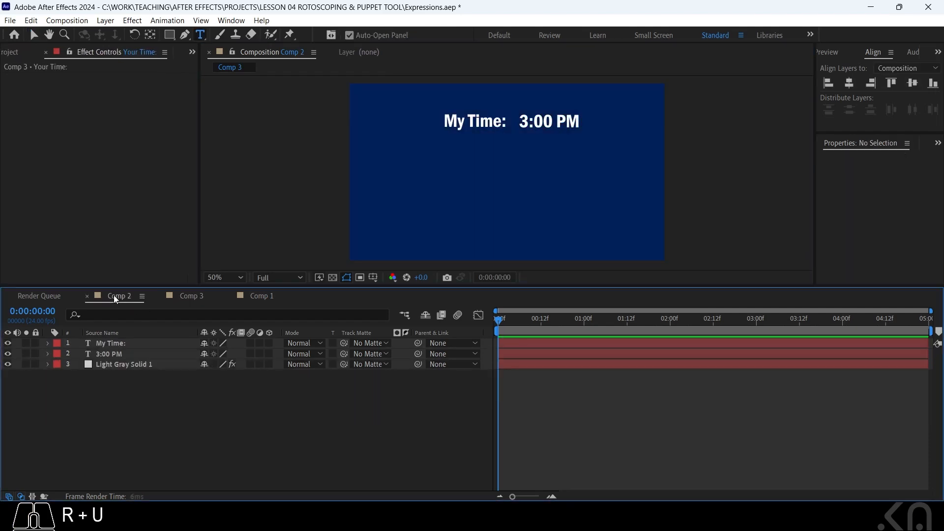
double_click(448, 123)
text(Her)
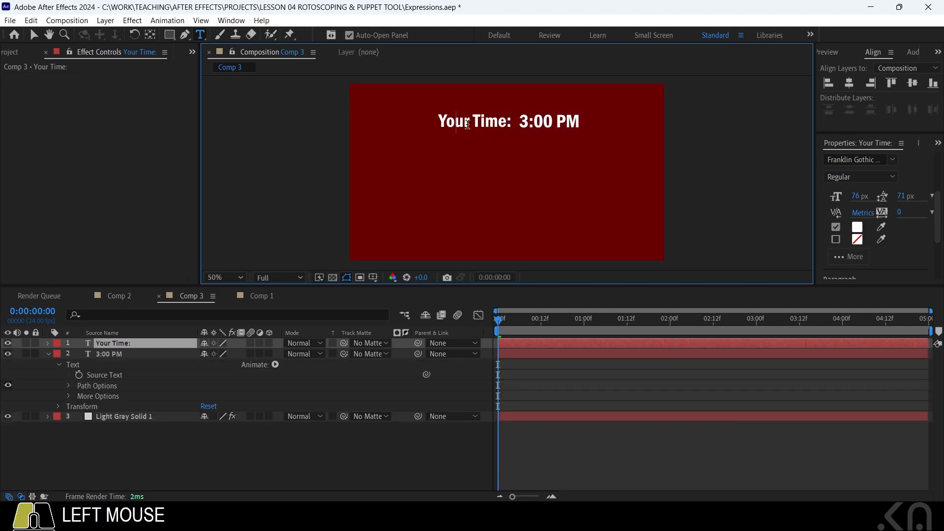
Replace Your with His so Comp 3's label reads "His Time:".
click(467, 125)
key(BackSpace)
key(BackSpace)
key(BackSpace)
key(BackSpace)
text(His Time:)
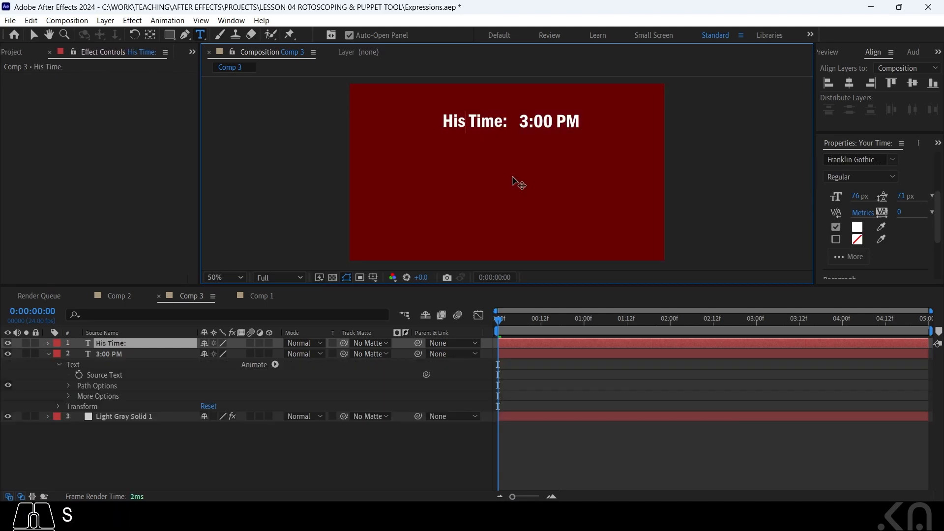
Review the labels and time values across Comp 1, Comp 2 and Comp 3.
click(116, 296)
click(262, 296)
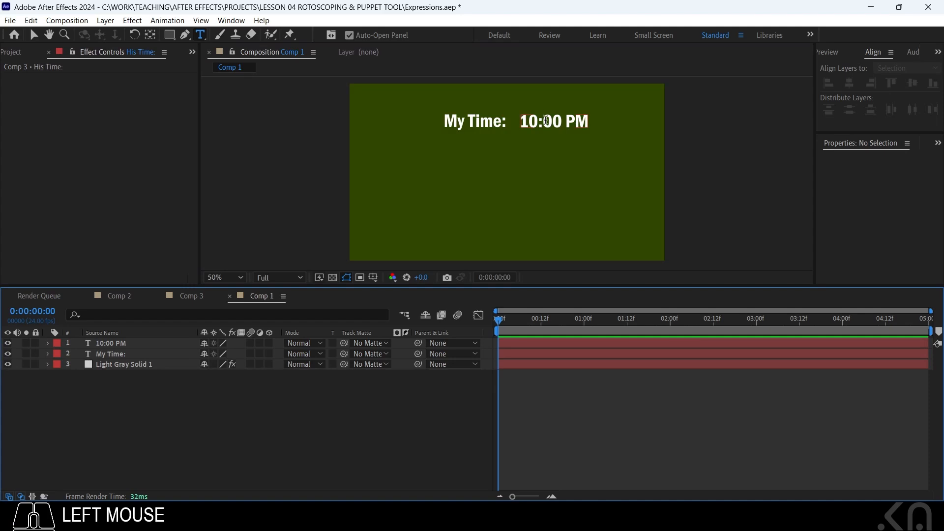
click(534, 123)
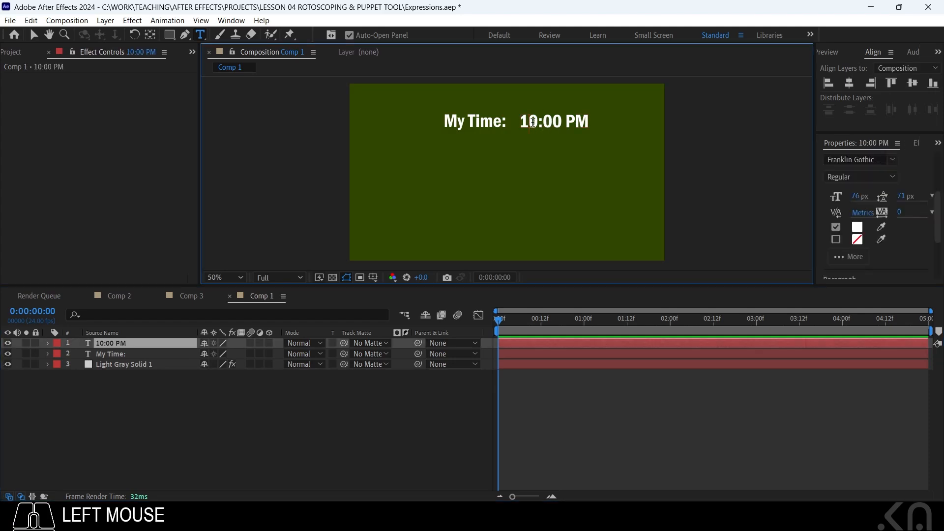
click(191, 296)
click(116, 297)
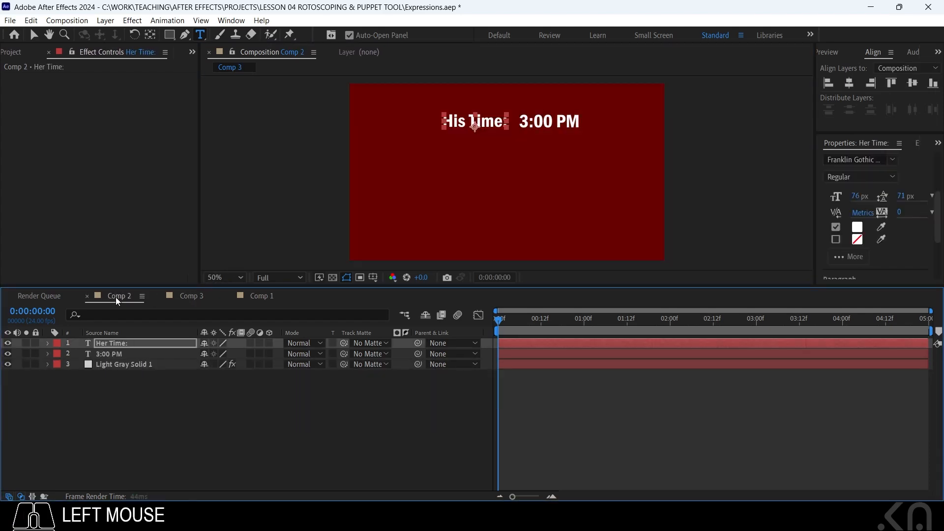
click(261, 295)
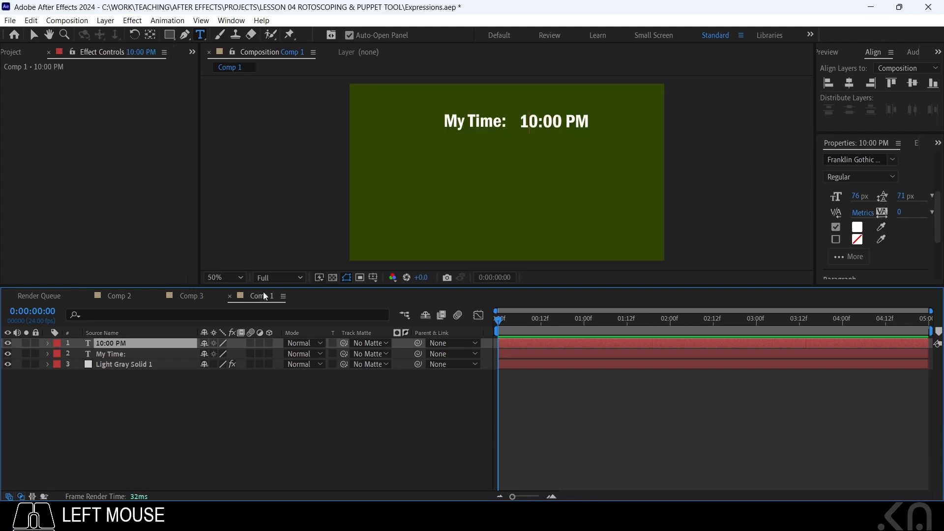
click(191, 295)
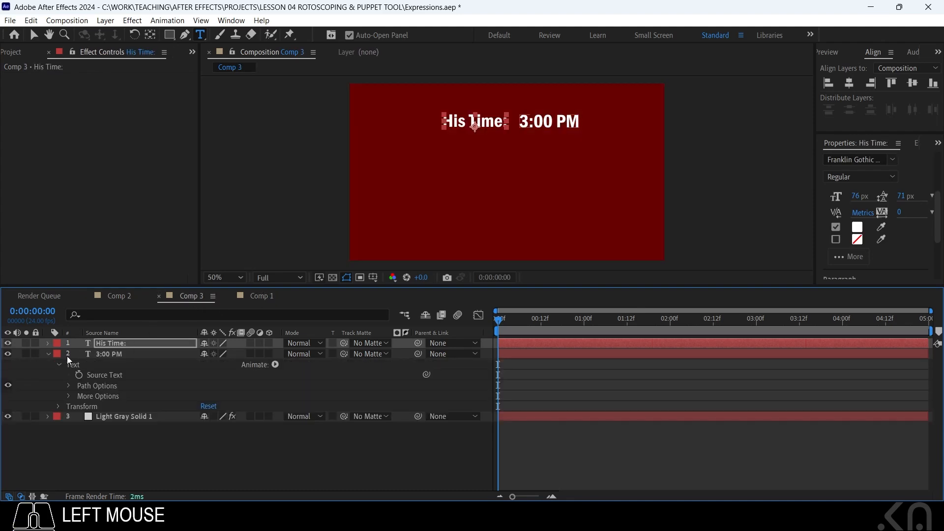
Reveal the Source Text properties of the 3:00 PM layer in Comp 3 and the 10:00 PM layer in Comp 1.
click(48, 355)
click(108, 353)
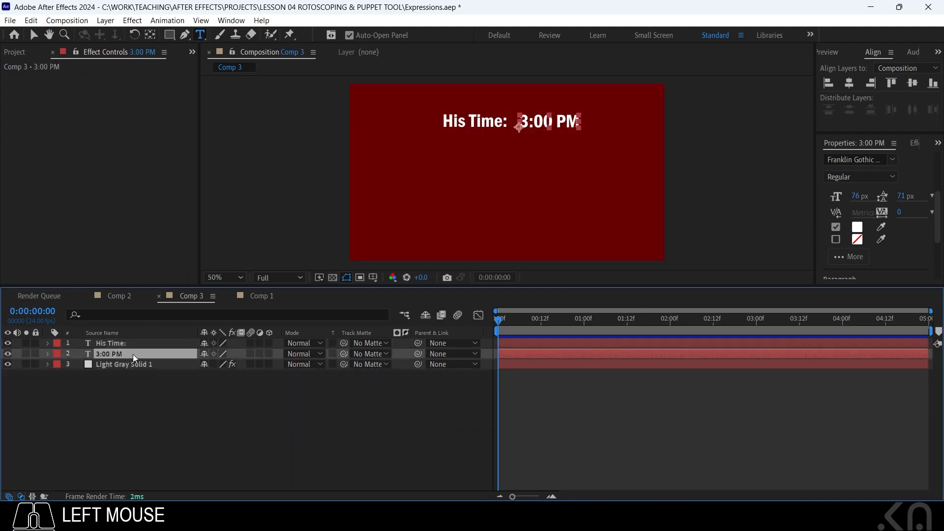
click(47, 353)
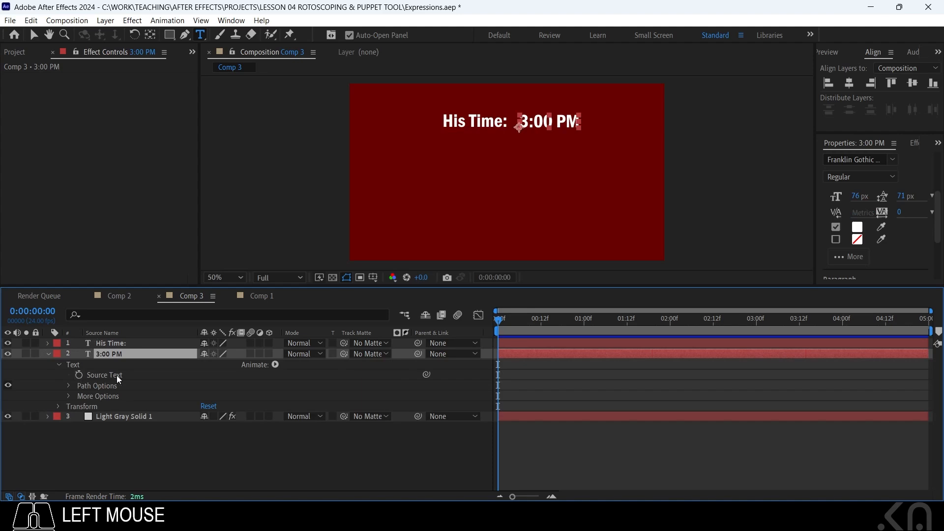
click(118, 376)
click(257, 296)
click(108, 351)
click(116, 343)
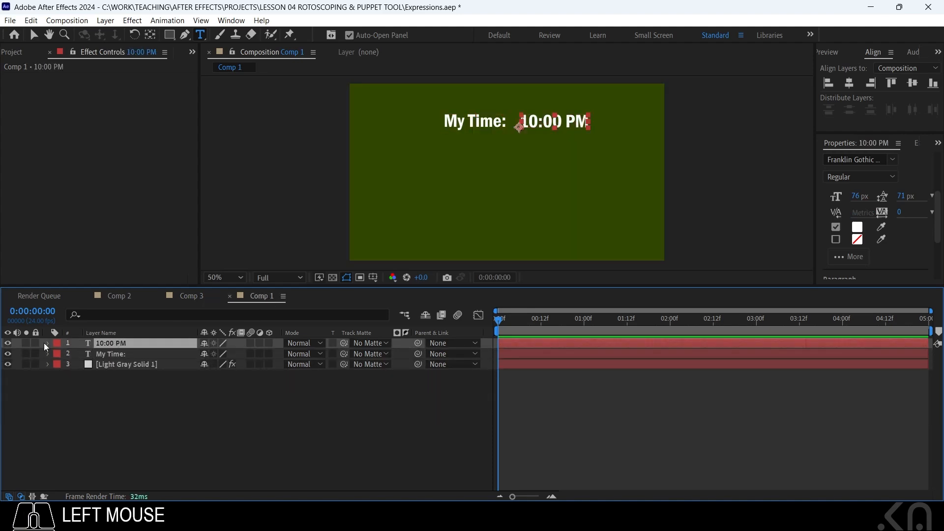
click(47, 344)
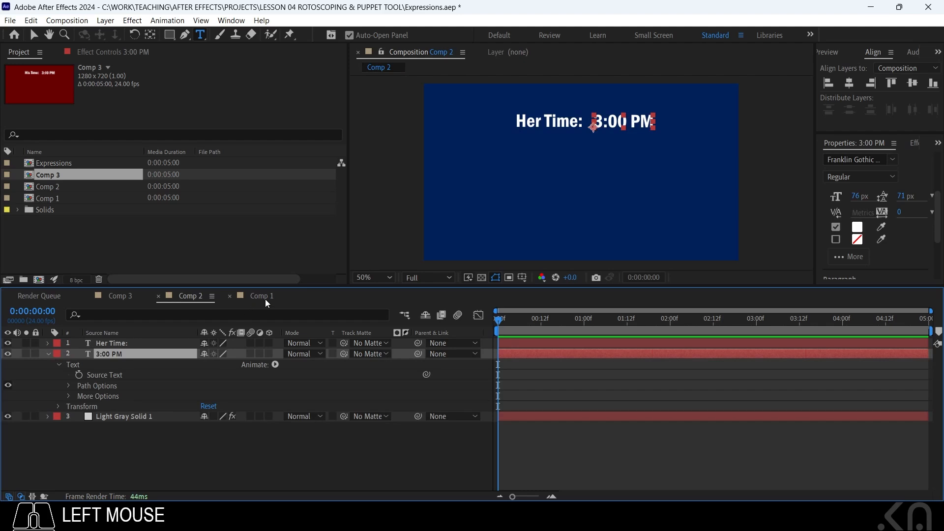
Dock Comp 1's timeline beside the Project and Effect Controls panels, and select the 3:00 PM layer in Comp 2's timeline.
click(265, 298)
click(113, 365)
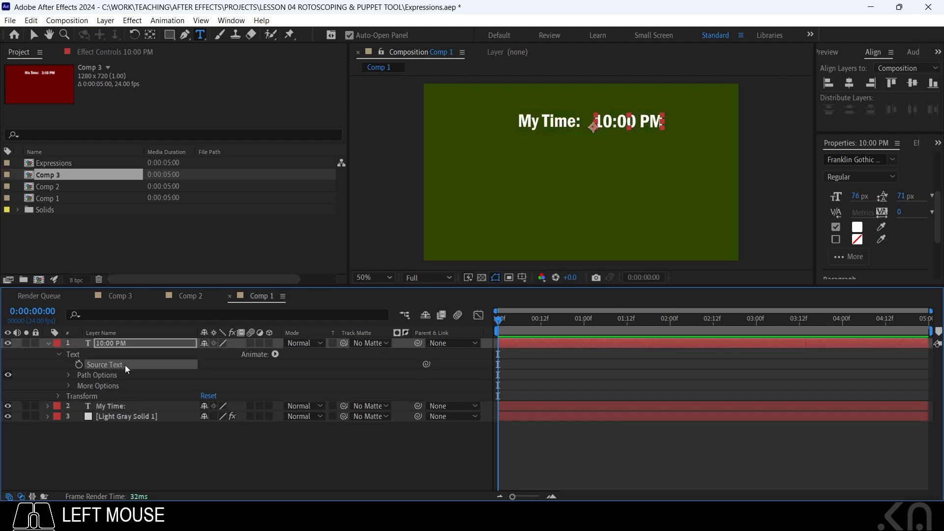
click(193, 299)
click(270, 297)
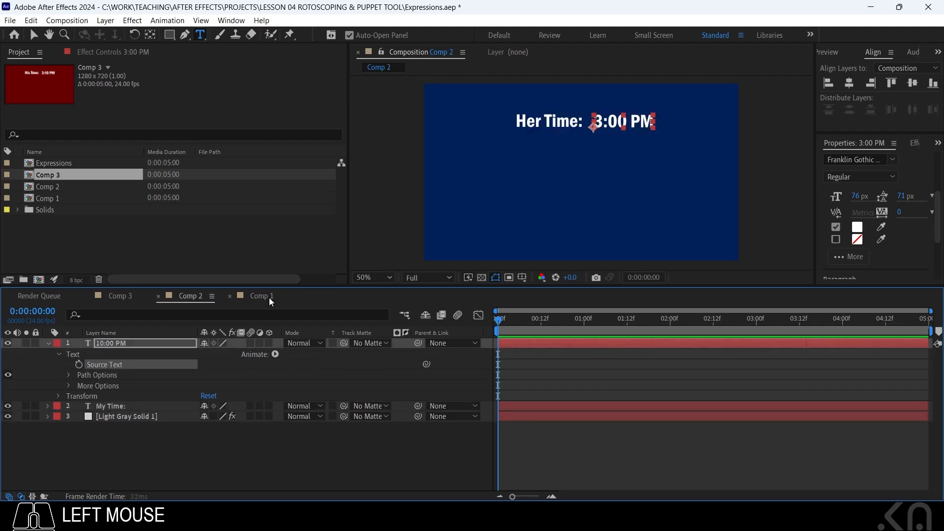
drag(262, 298, 152, 143)
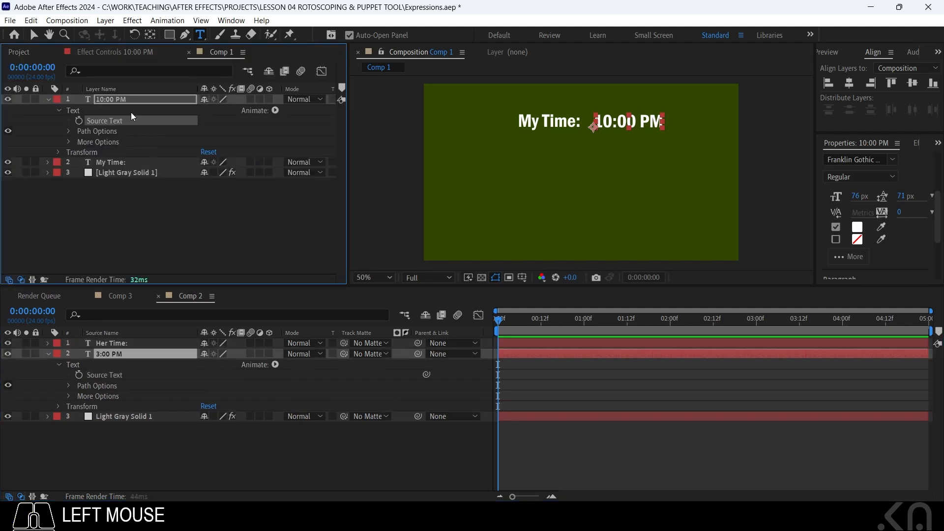
click(120, 353)
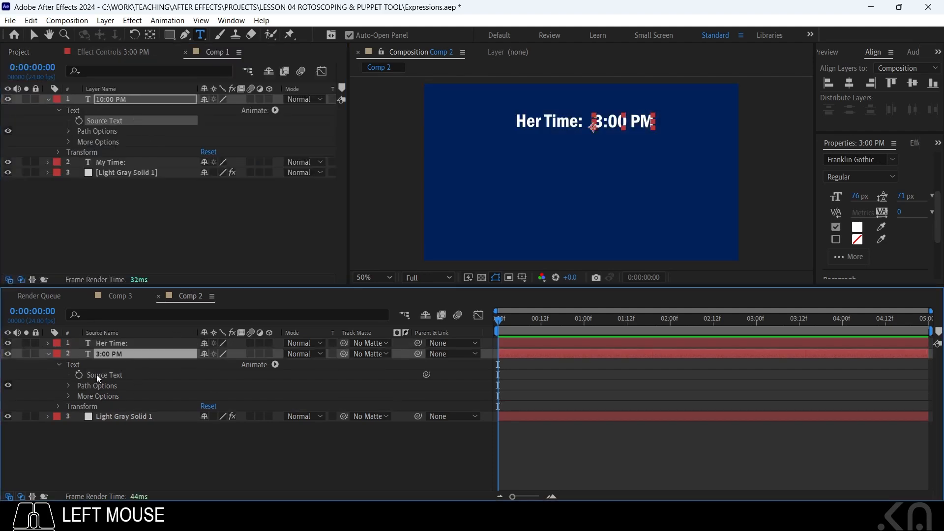
Link the Source Text of Comp 2's time layer to the Source Text of Comp 1's 10:00 PM layer.
click(98, 374)
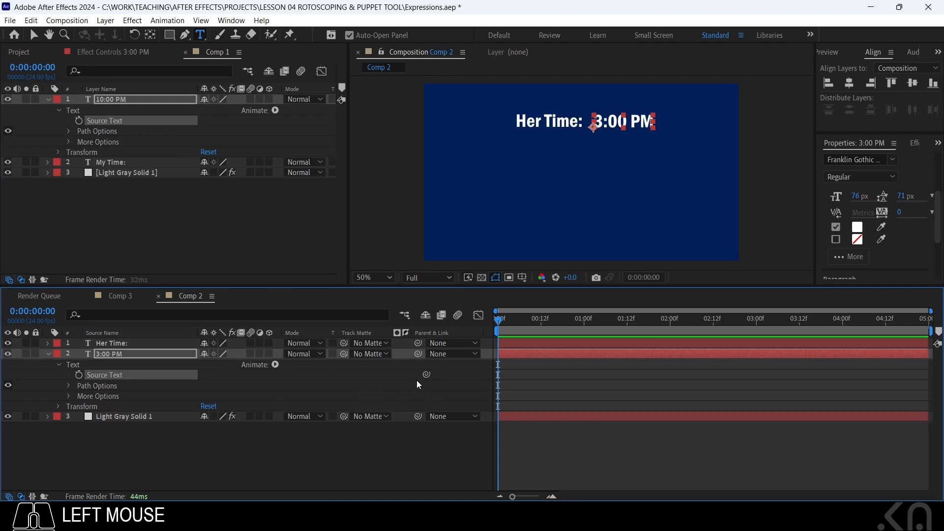
drag(426, 374, 119, 119)
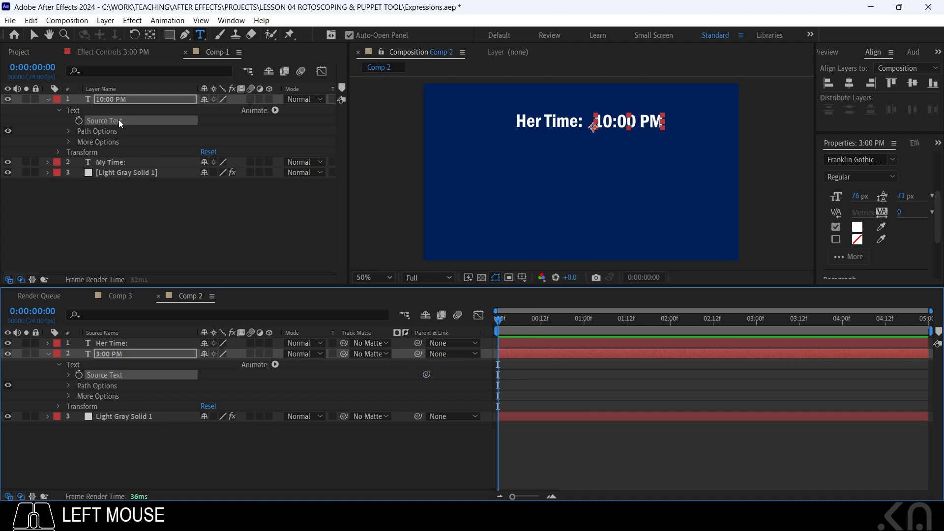
click(119, 120)
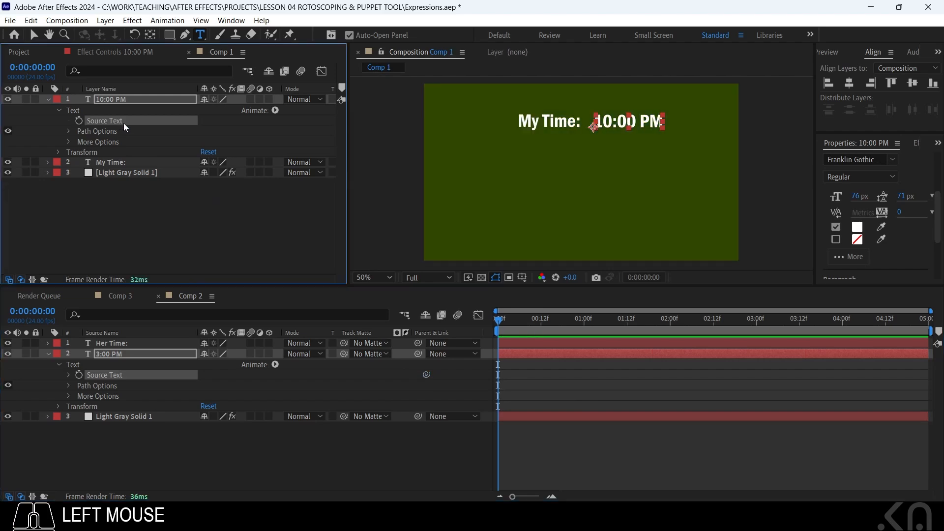
Change Comp 1's time text to 8:00 PM and return to Comp 2 to check its linked time.
double_click(108, 98)
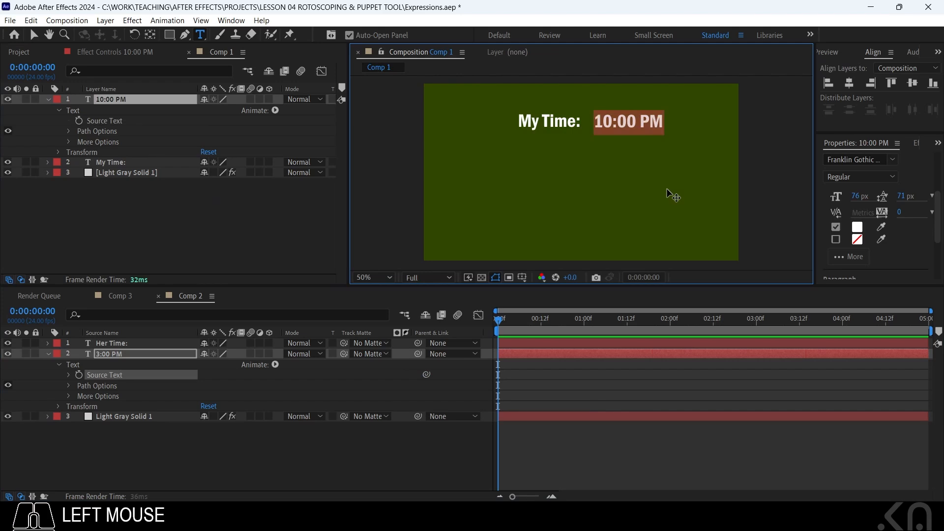
key(Right)
key(BackSpace)
key(BackSpace)
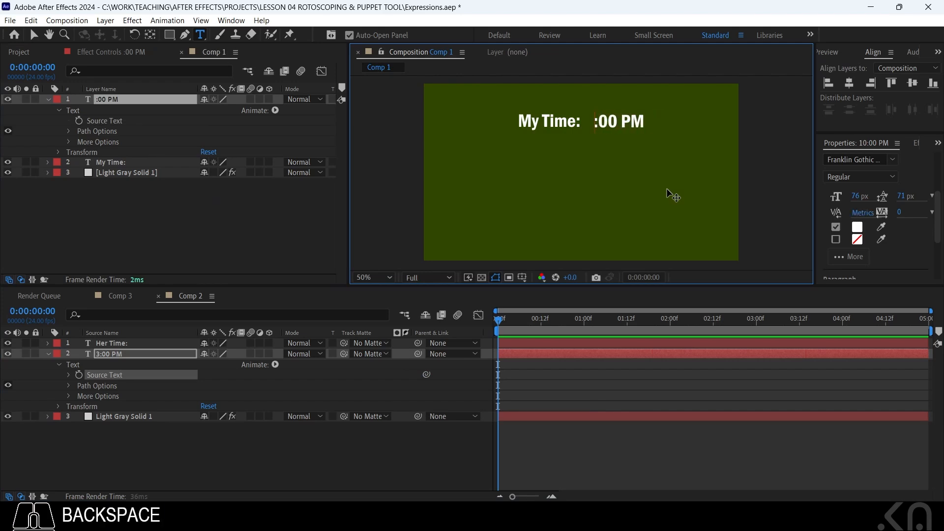
text(8)
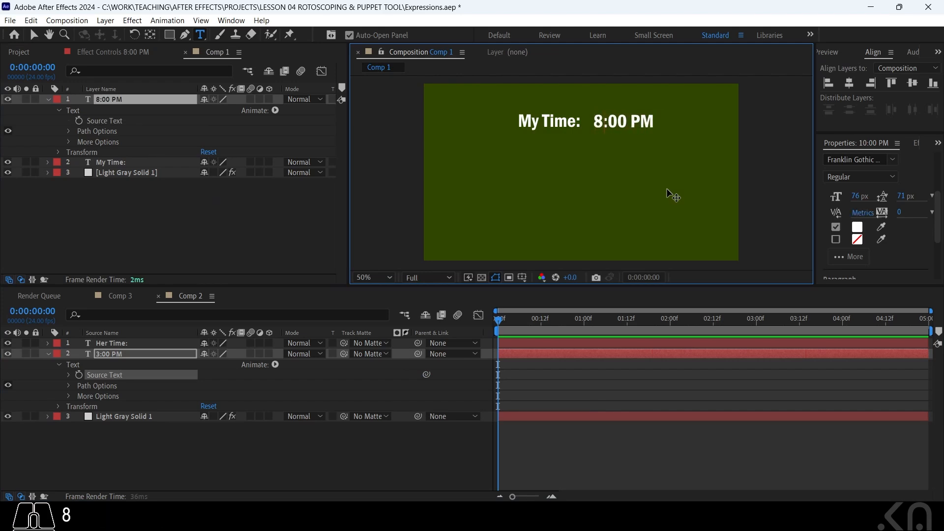
click(550, 395)
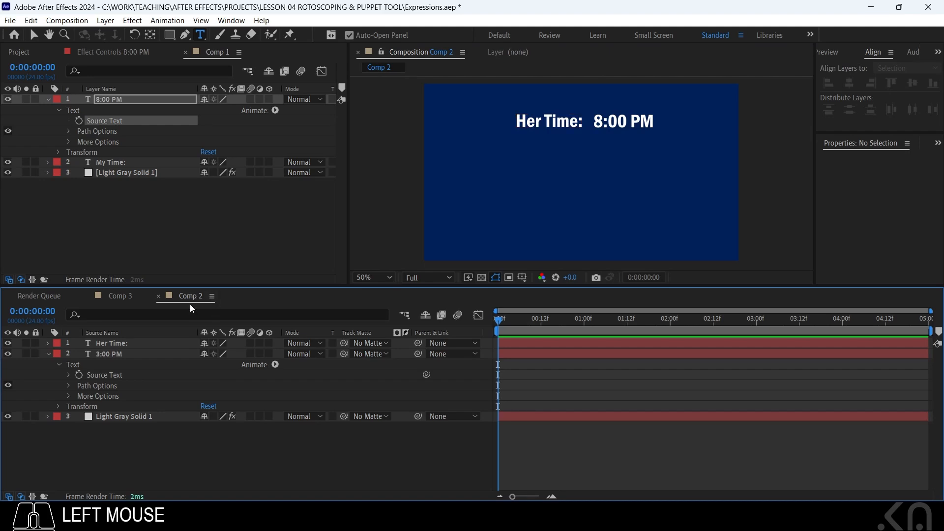
Link the Source Text of Comp 3's 3:00 PM layer to the Source Text of Comp 1's time layer.
click(119, 296)
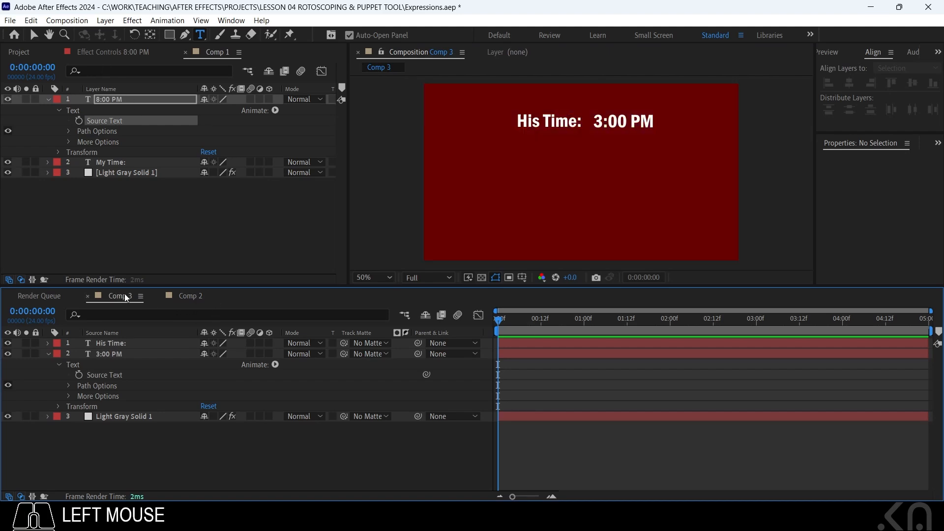
click(117, 353)
drag(426, 374, 103, 121)
click(103, 121)
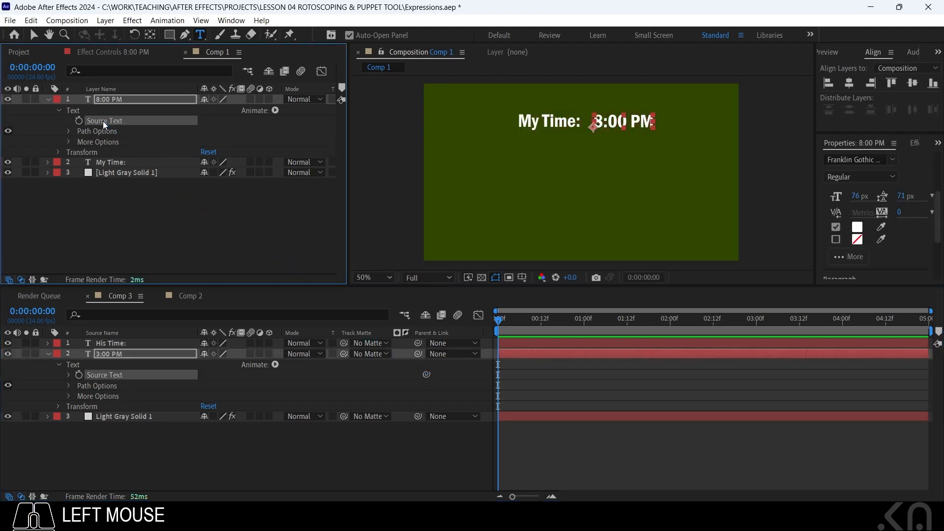
Dock Comp 1's timeline back alongside the Comp 3 and Comp 2 timelines, and check the linked time in both comps.
drag(207, 51, 245, 305)
drag(188, 296, 284, 299)
click(218, 447)
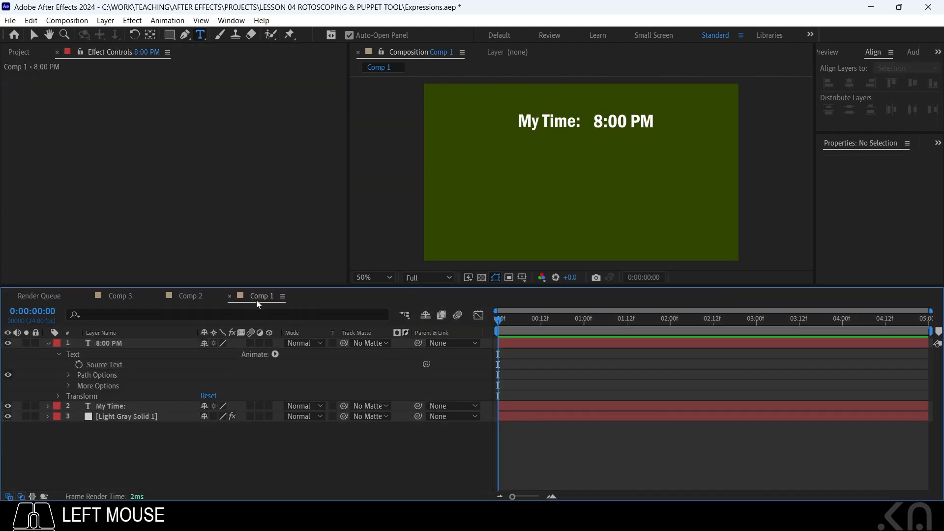
click(186, 298)
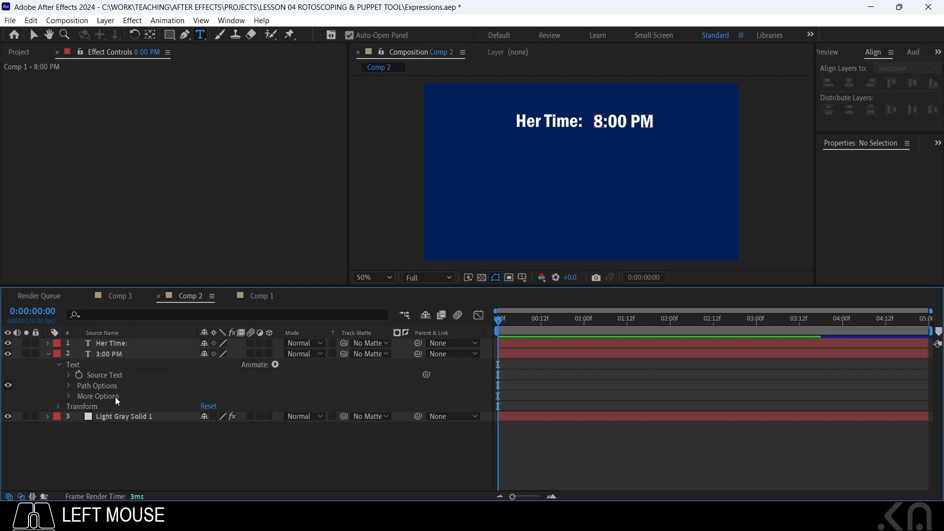
click(120, 296)
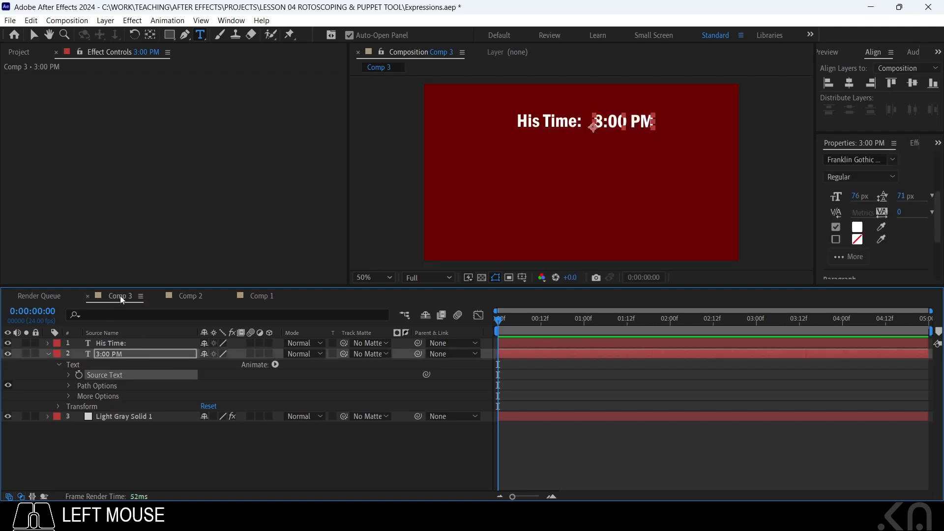
Change Comp 1's time text to 2:00 AM and check the linked time in Comp 2 and Comp 3.
click(261, 296)
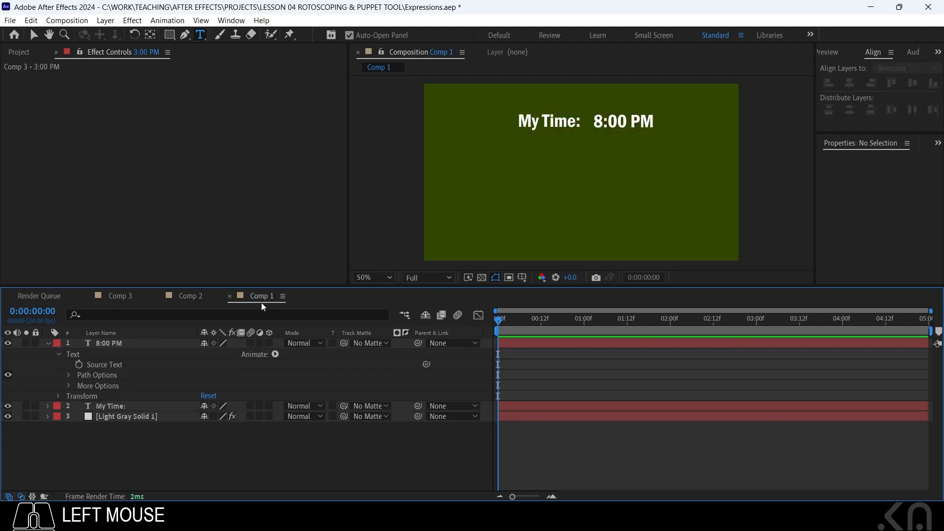
click(108, 343)
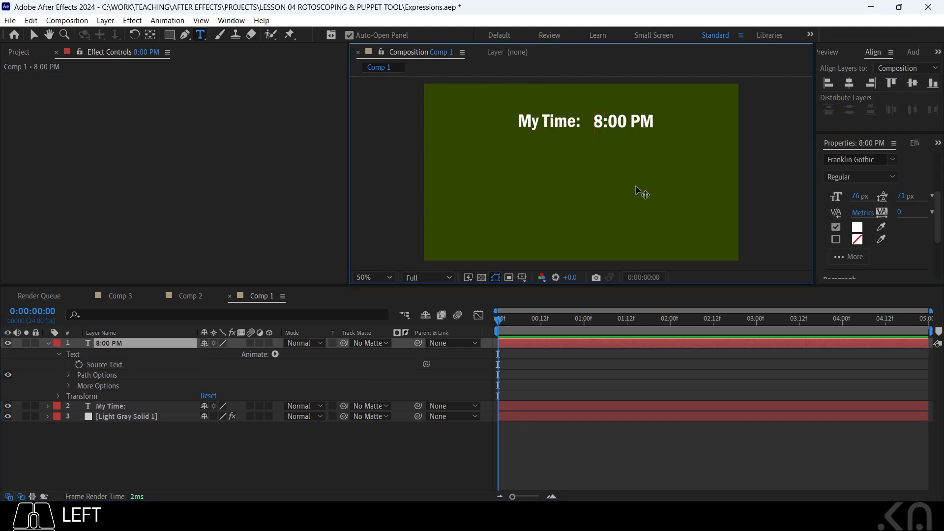
key(Delete)
text(2)
key(Right)
key(Right)
key(Right)
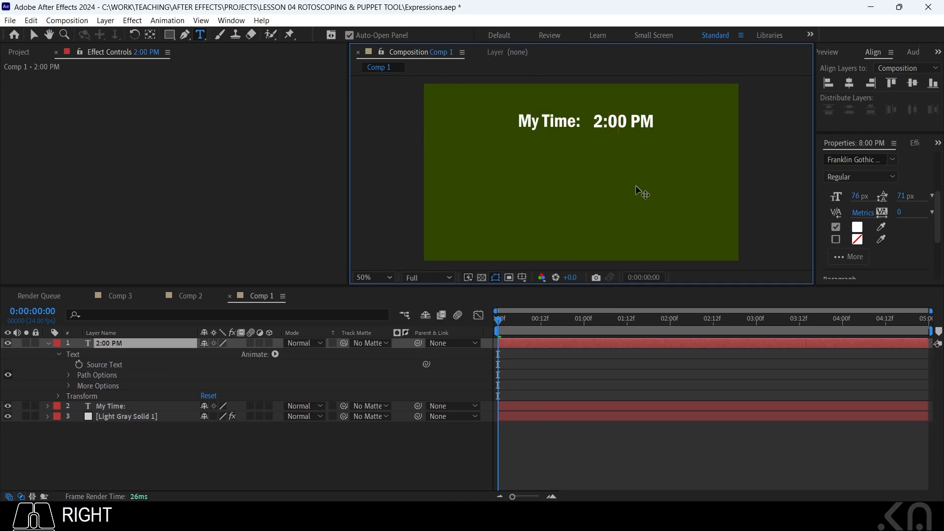
key(BackSpace)
text(A)
click(256, 310)
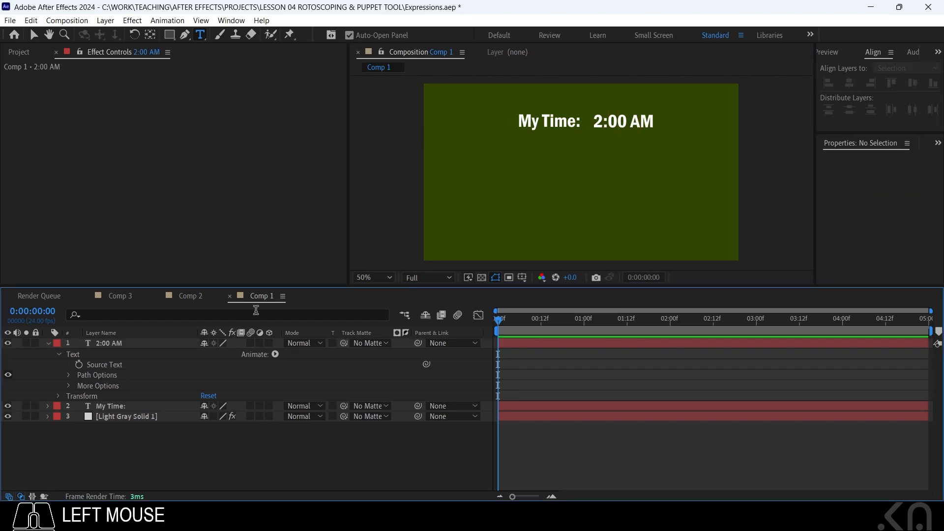
click(128, 345)
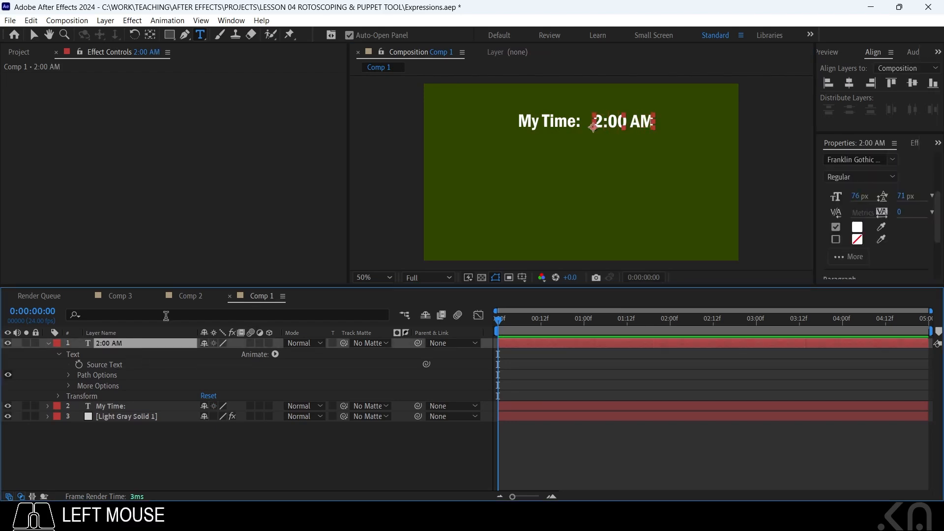
click(185, 297)
click(122, 296)
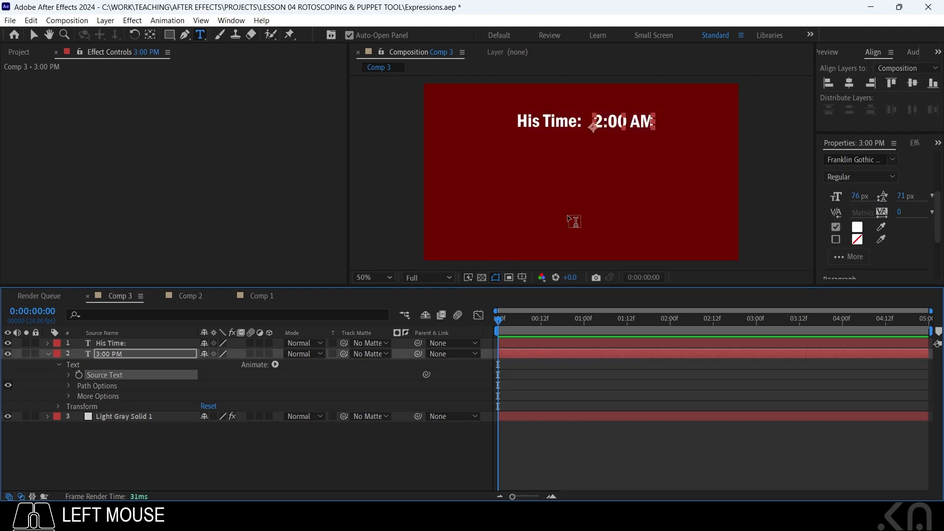
Purge all memory and disk cache, and deselect the time layer in Comp 3.
click(31, 20)
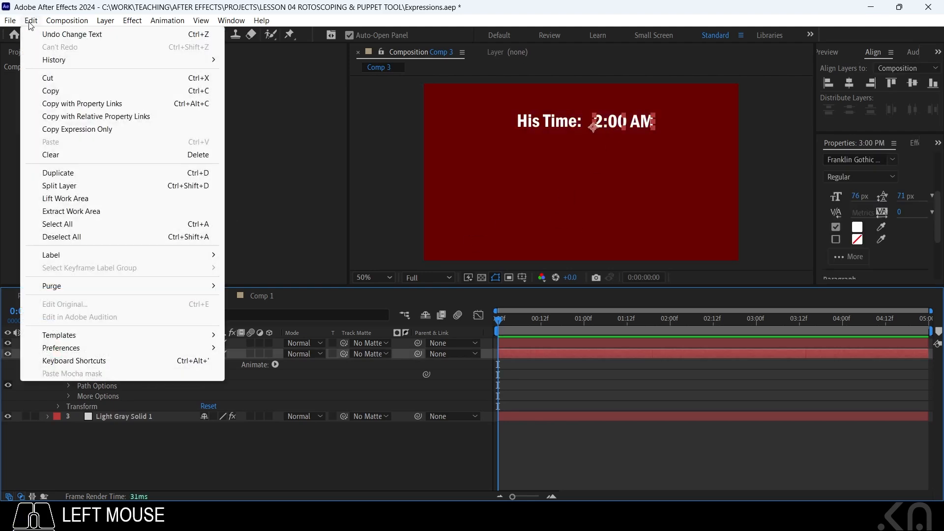
mouse_move(79, 286)
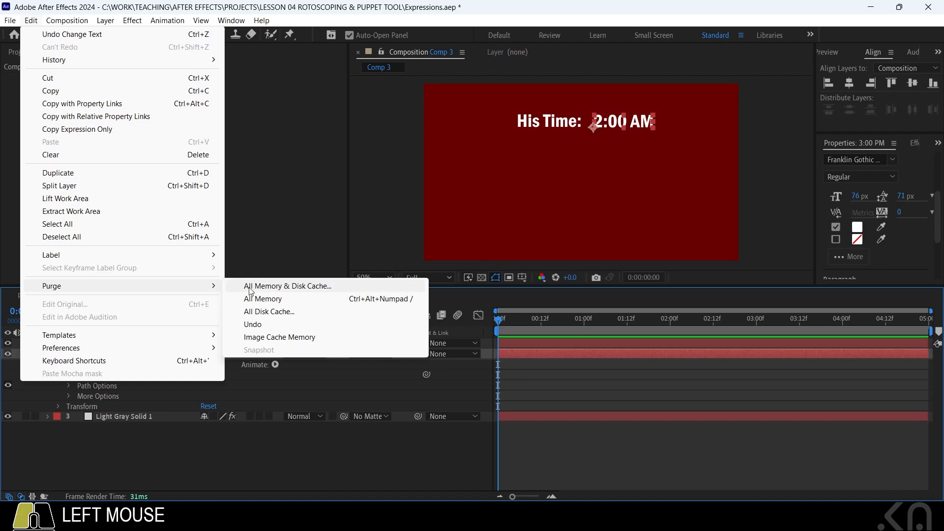
click(244, 286)
click(507, 282)
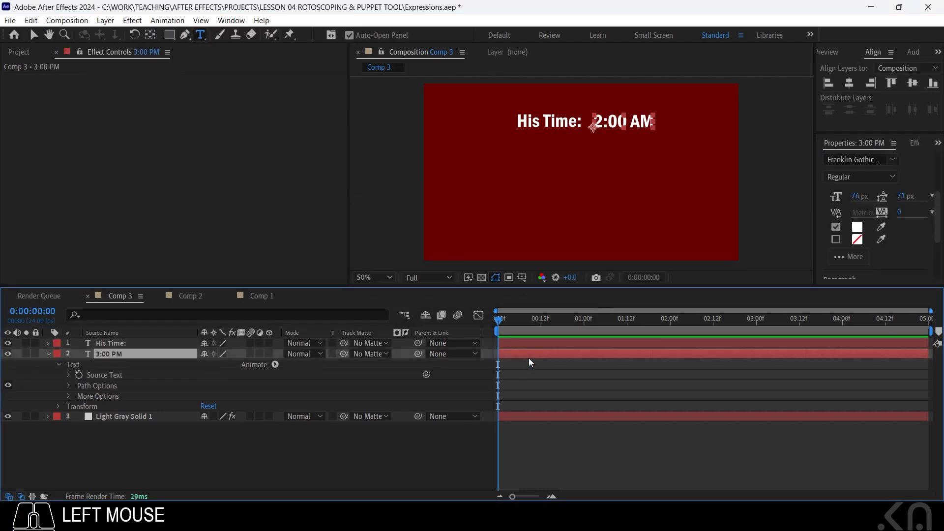
click(224, 449)
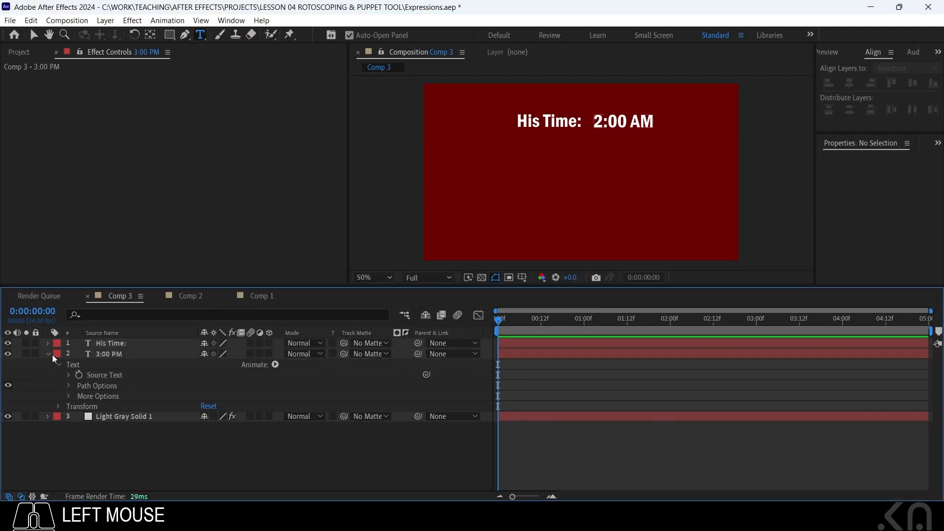